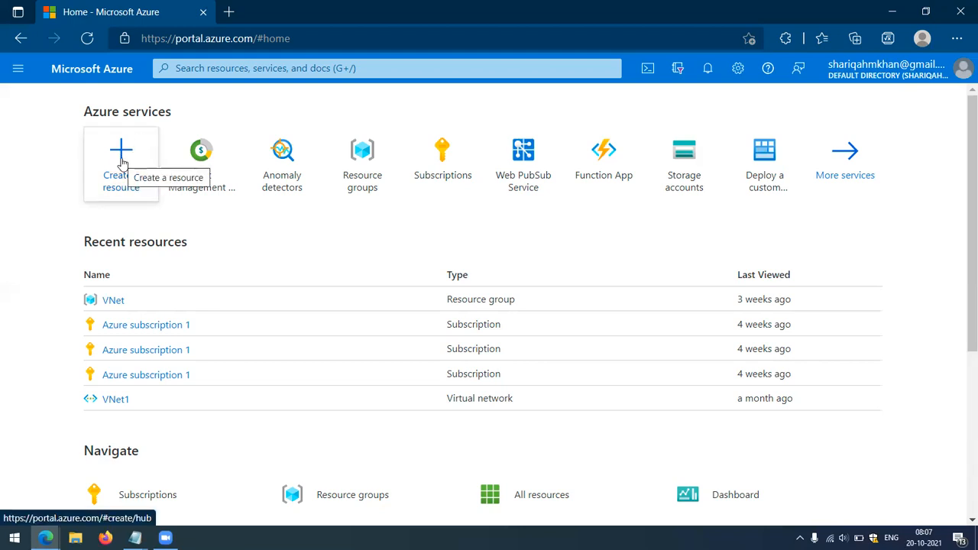
Step: Search the resources available for creation for "app service" and start creating a Web App
{"action": "left_click", "coordinate": [122, 163]}
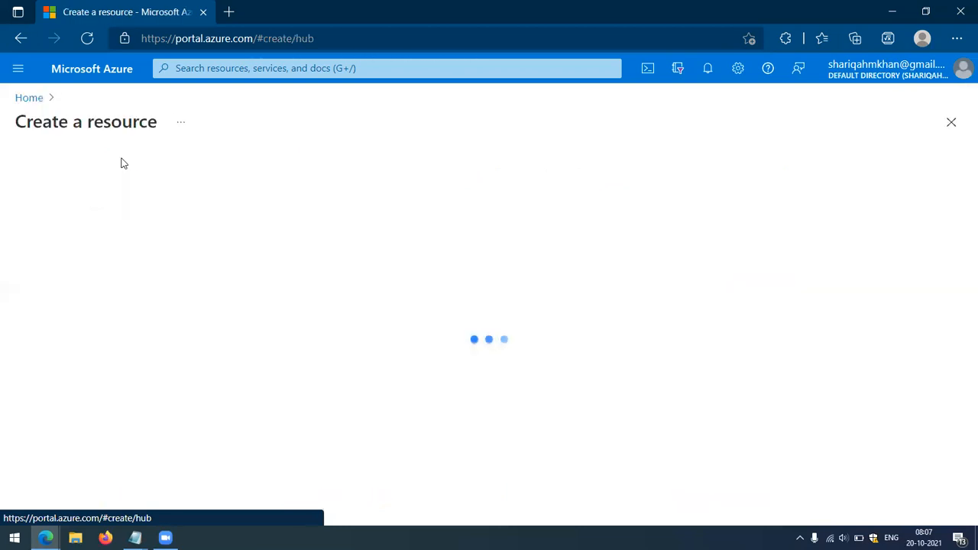
{"action": "type", "text": "app service"}
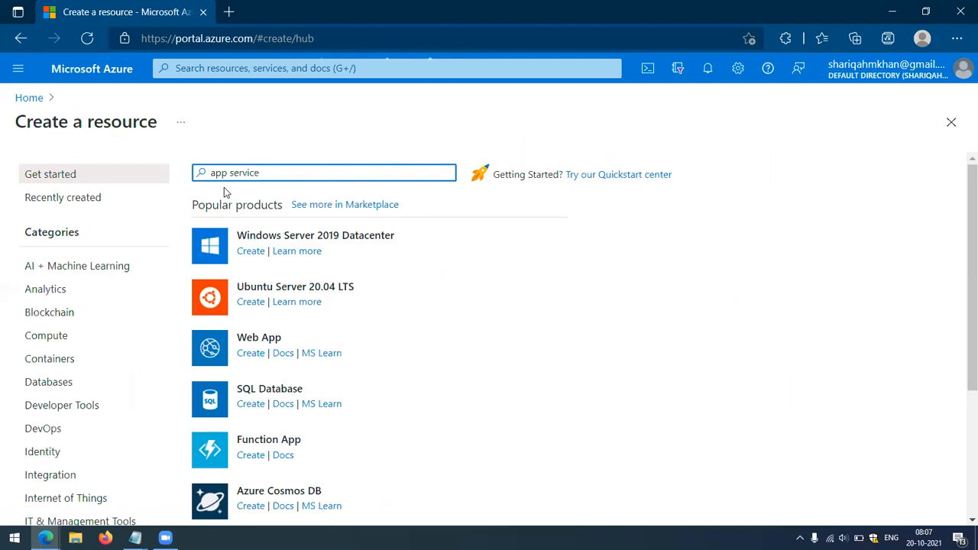
{"action": "key", "text": "Return"}
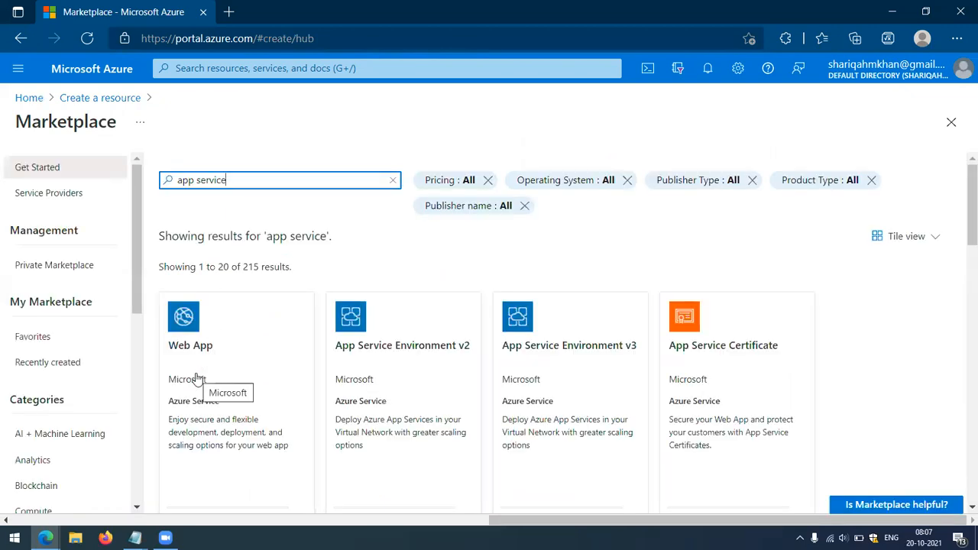
{"action": "scroll", "coordinate": [197, 379], "scroll_direction": "down", "scroll_amount": 2}
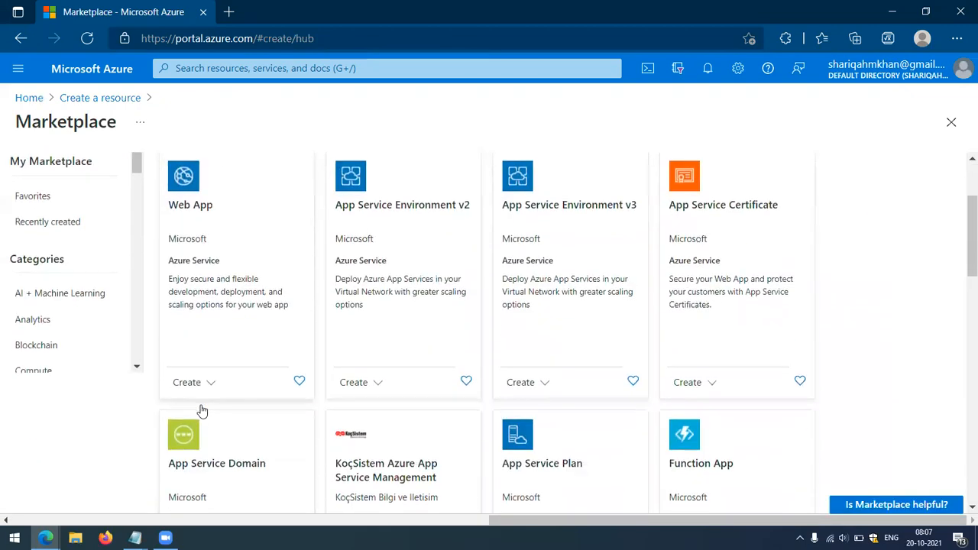
{"action": "left_click", "coordinate": [199, 391]}
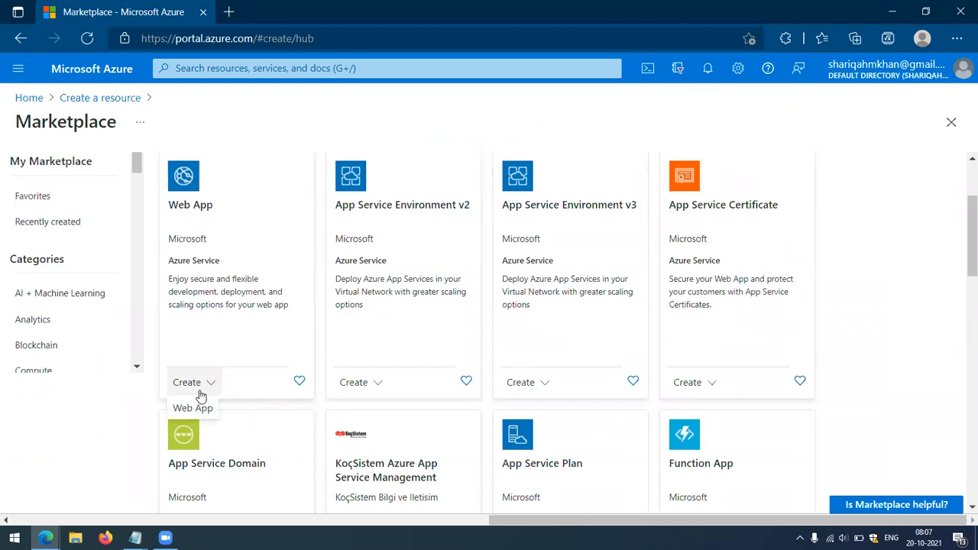
{"action": "left_click", "coordinate": [195, 406]}
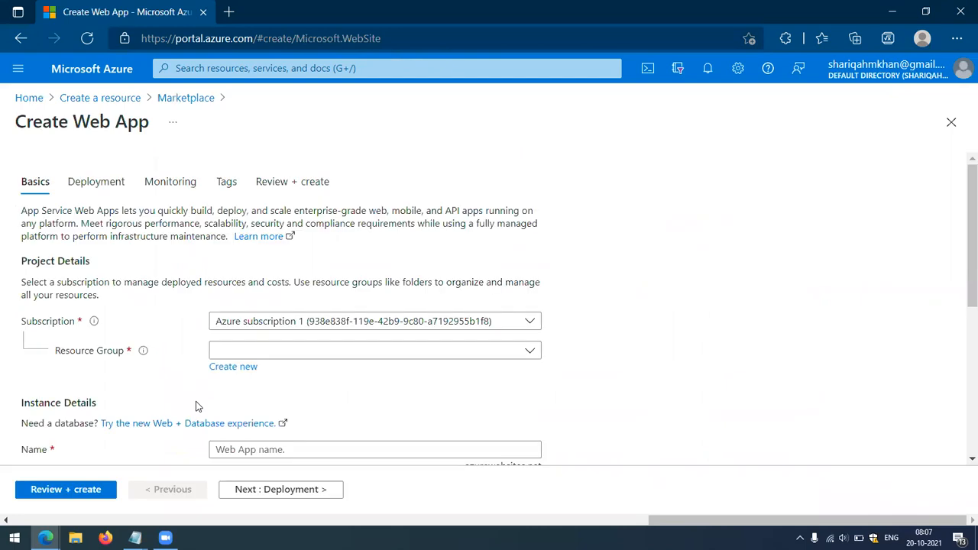
Step: Create a new resource group named demoApp for the web app
{"action": "scroll", "coordinate": [195, 406], "scroll_direction": "down", "scroll_amount": 3}
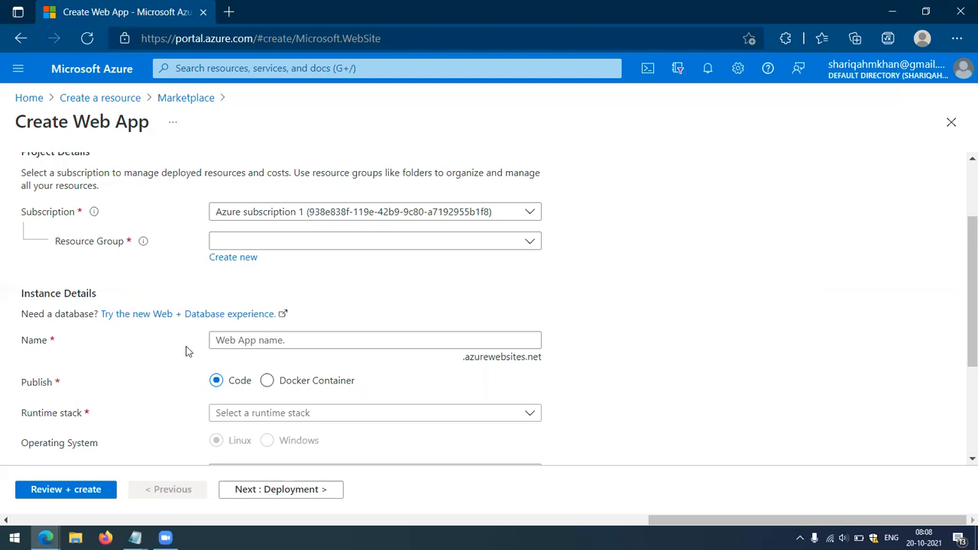
{"action": "scroll", "coordinate": [188, 352], "scroll_direction": "up", "scroll_amount": 3}
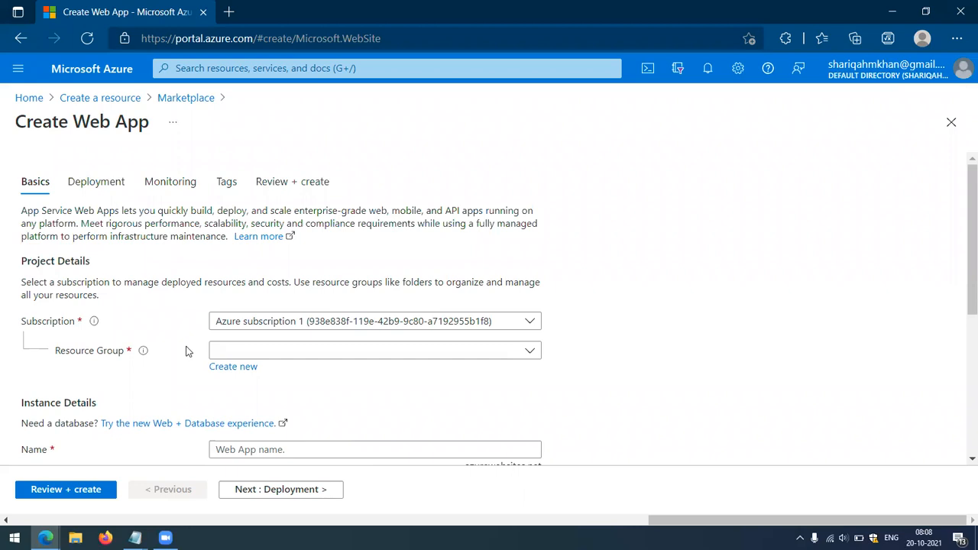
{"action": "scroll", "coordinate": [187, 352], "scroll_direction": "down", "scroll_amount": 2}
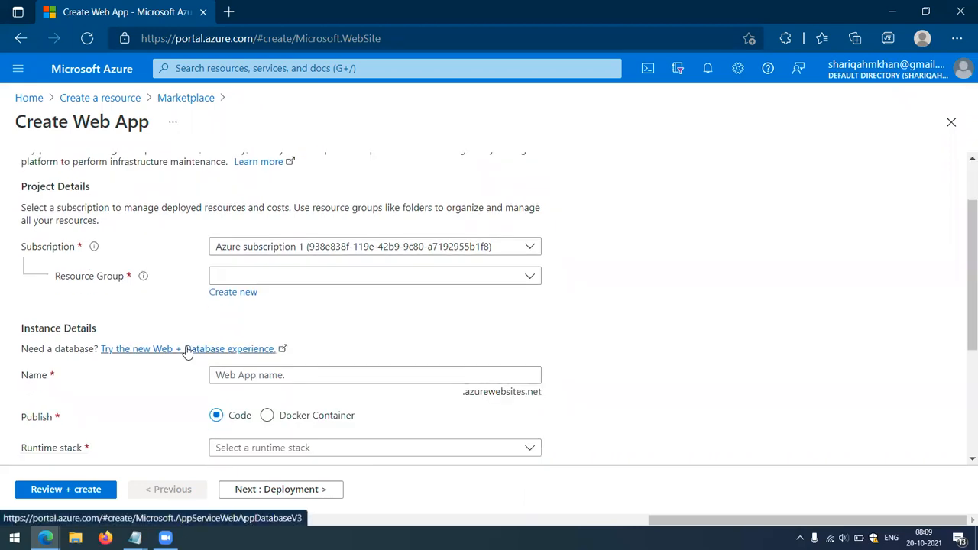
{"action": "mouse_move", "coordinate": [141, 278]}
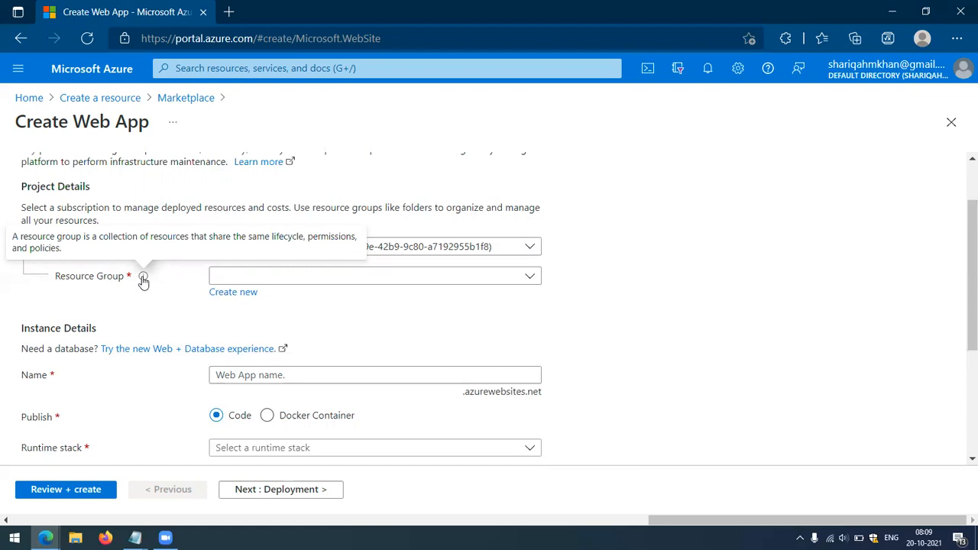
{"action": "left_click", "coordinate": [252, 293]}
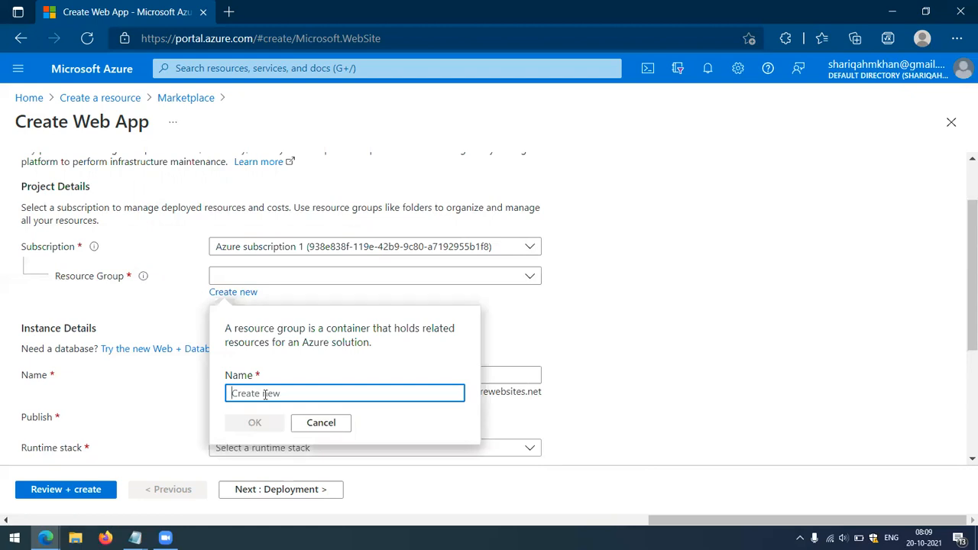
{"action": "type", "text": "demo"}
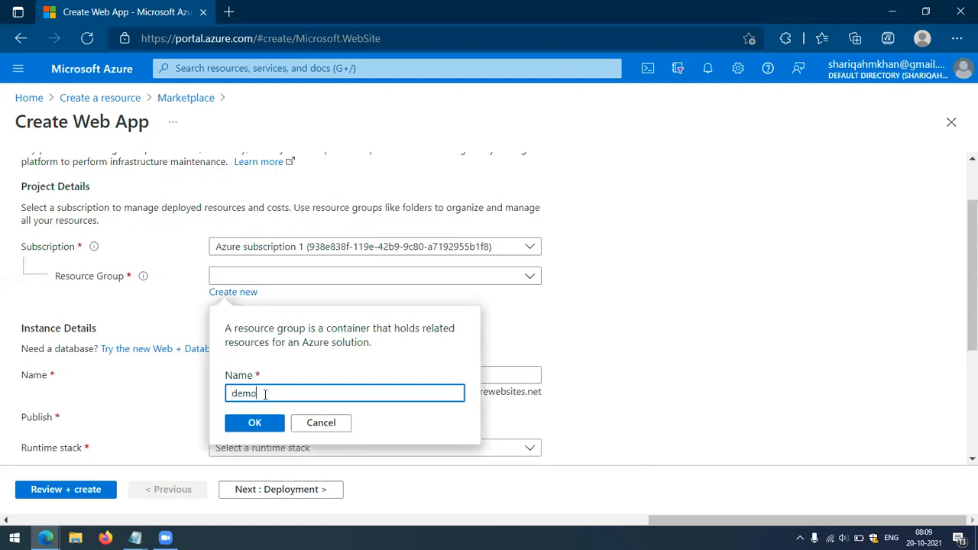
{"action": "type", "text": "App"}
{"action": "left_click", "coordinate": [263, 422]}
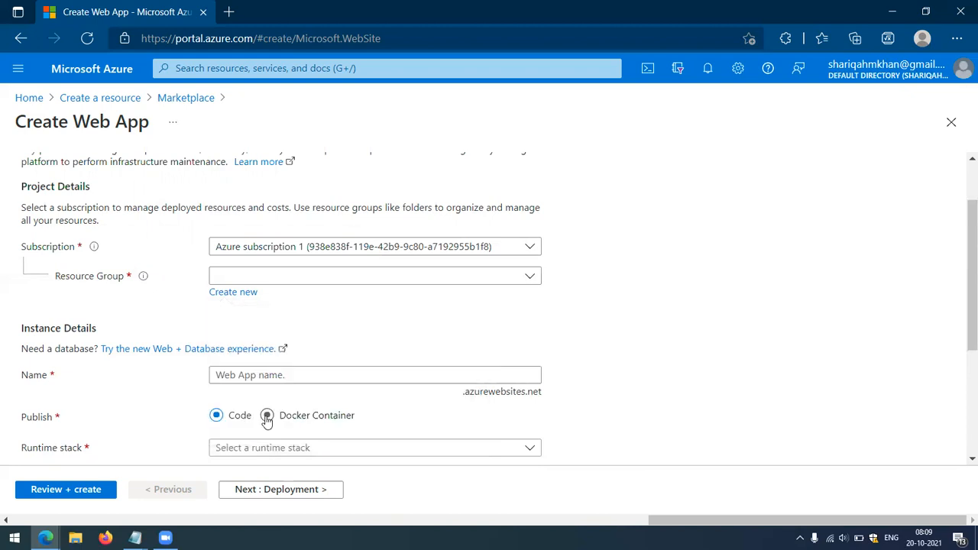
Step: Enter the owner's first name as the web app's name in the instance details
{"action": "scroll", "coordinate": [443, 316], "scroll_direction": "down", "scroll_amount": 2}
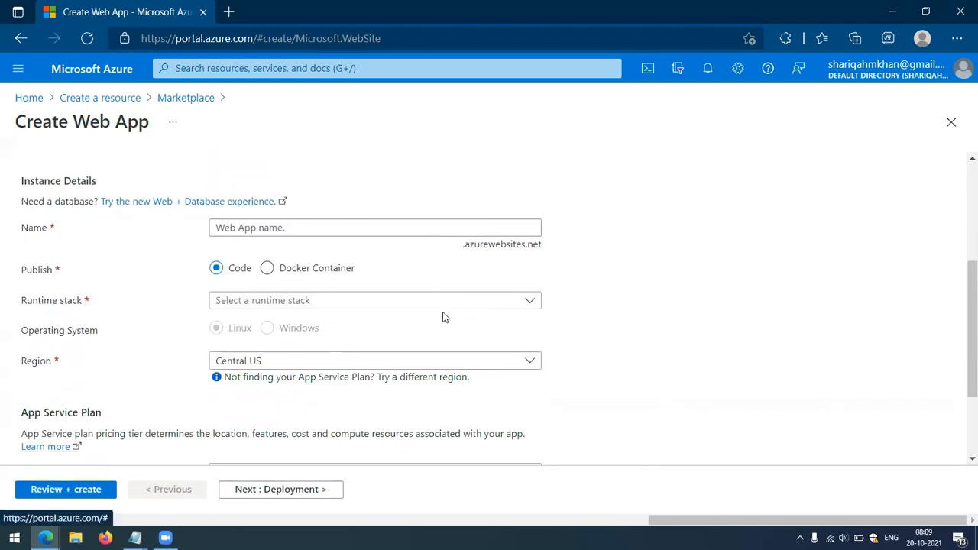
{"action": "left_click", "coordinate": [341, 232]}
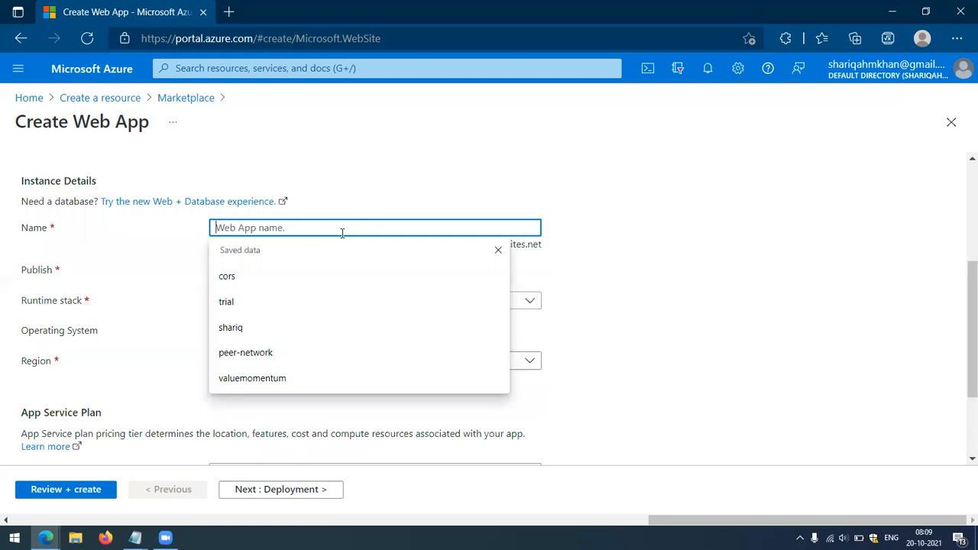
{"action": "left_click", "coordinate": [578, 203]}
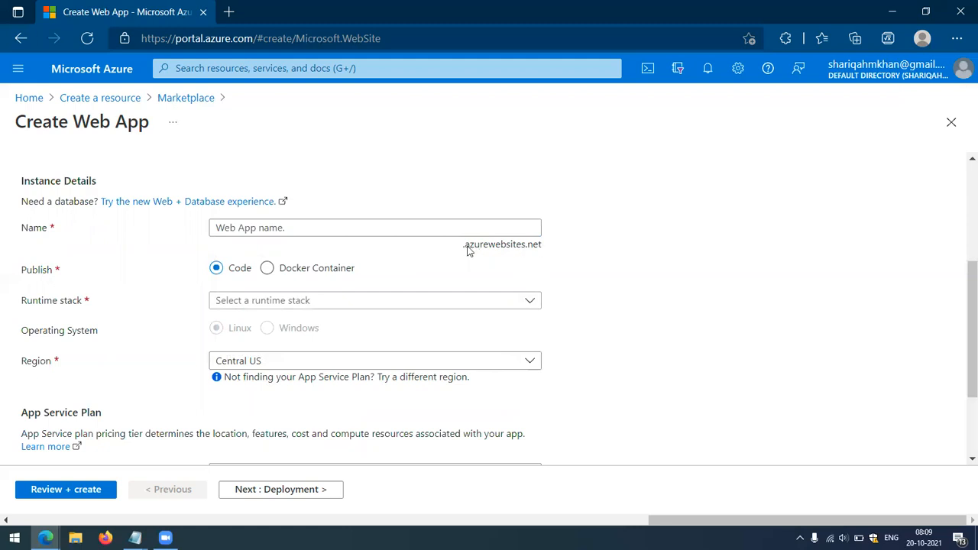
{"action": "left_click", "coordinate": [322, 226]}
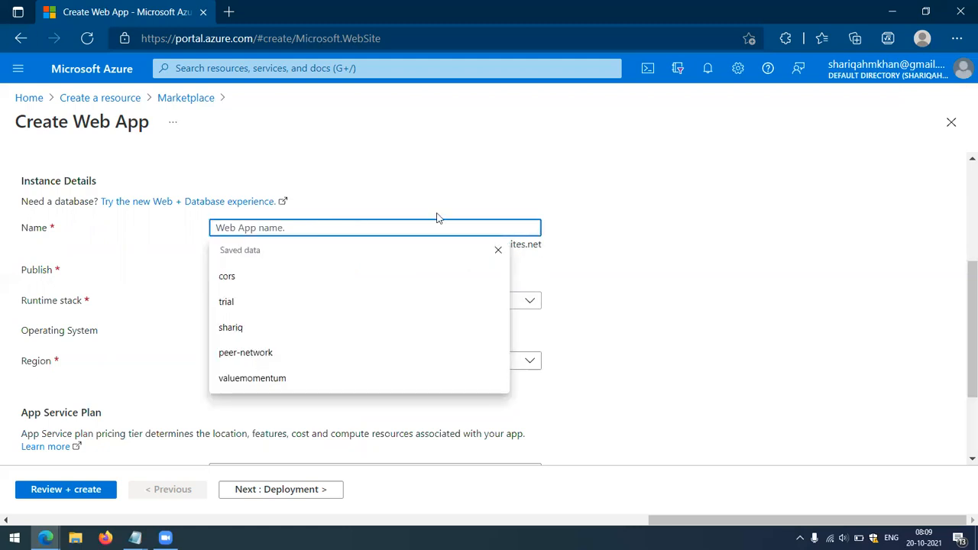
{"action": "left_click", "coordinate": [596, 240]}
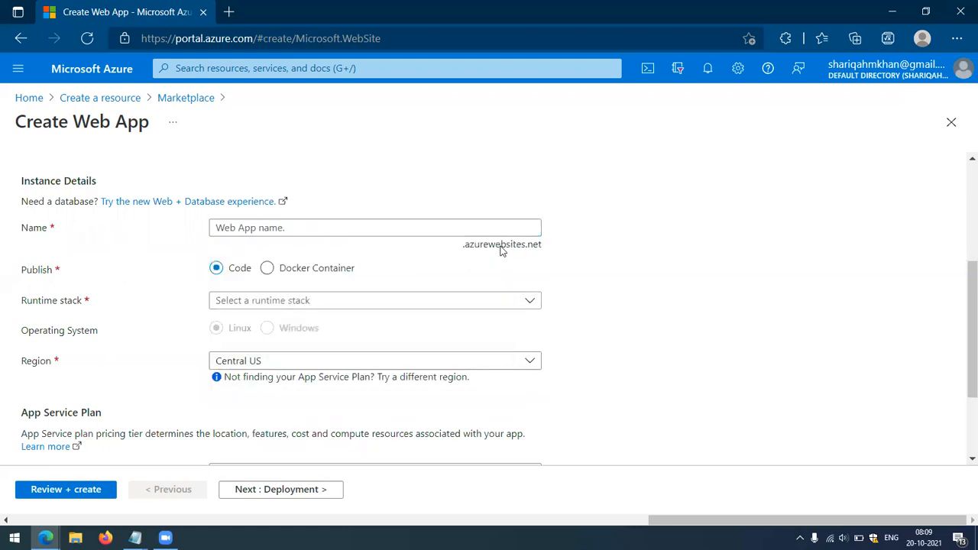
{"action": "left_click", "coordinate": [448, 230]}
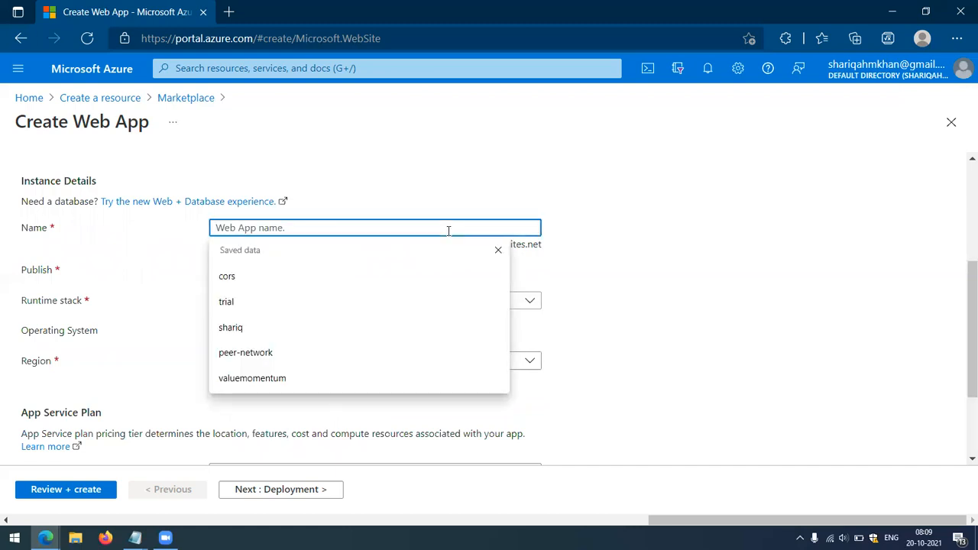
{"action": "type", "text": "shariq"}
{"action": "left_click", "coordinate": [597, 230]}
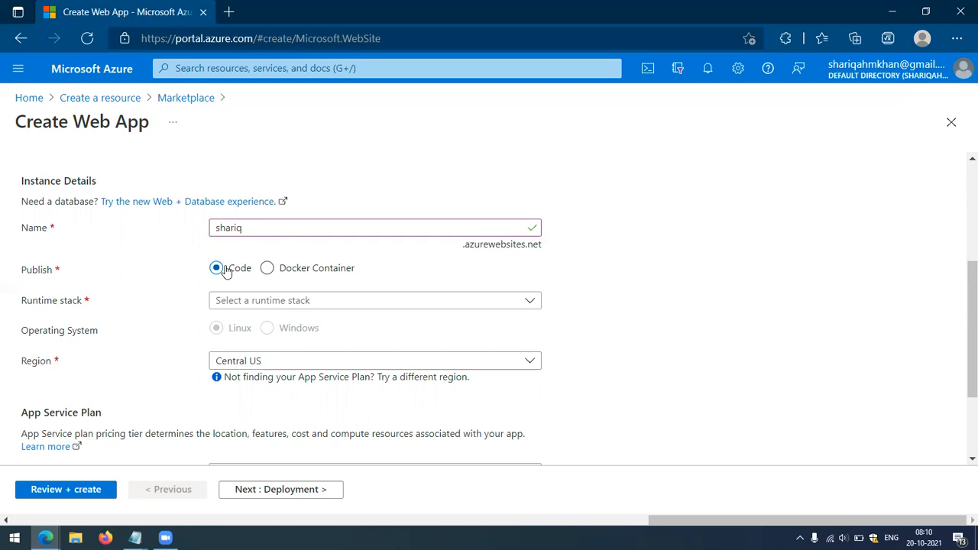
Step: Set the web app to publish Code and choose .NET Core 3.1 (LTS) as its runtime stack
{"action": "left_click", "coordinate": [284, 277]}
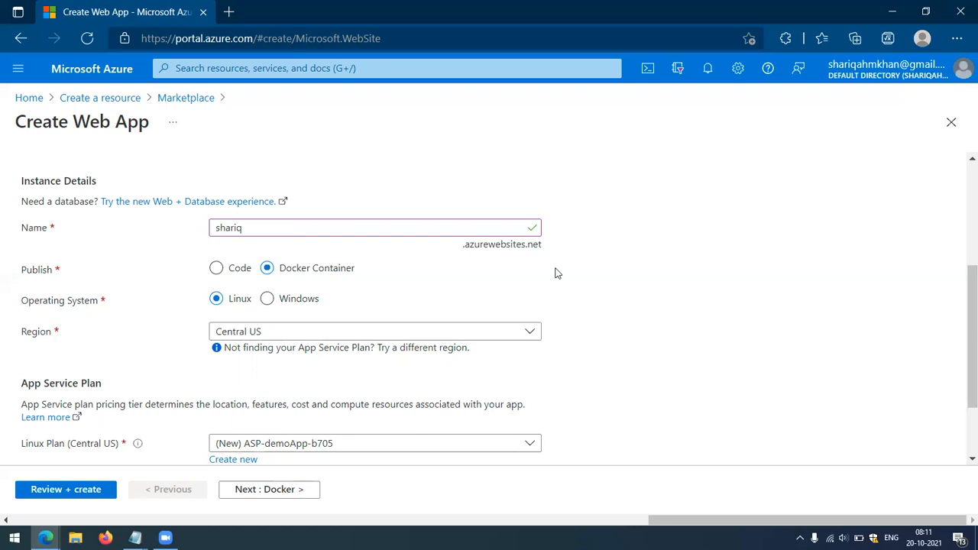
{"action": "left_click", "coordinate": [239, 271]}
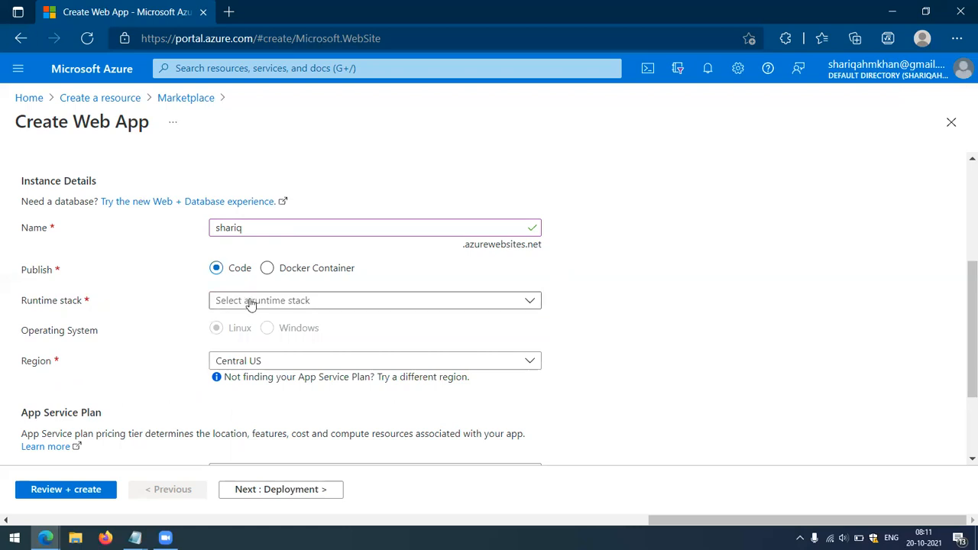
{"action": "left_click", "coordinate": [251, 304]}
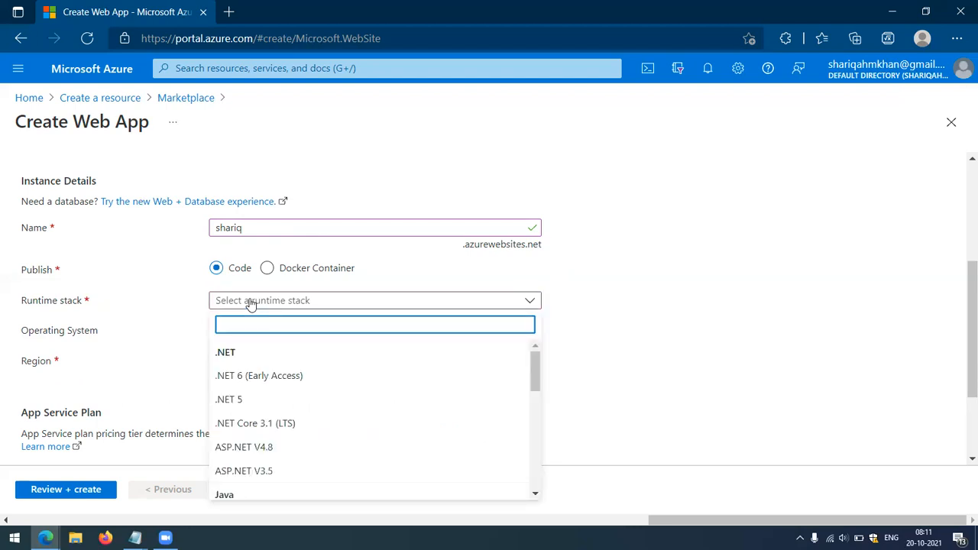
{"action": "scroll", "coordinate": [250, 304], "scroll_direction": "down", "scroll_amount": 2}
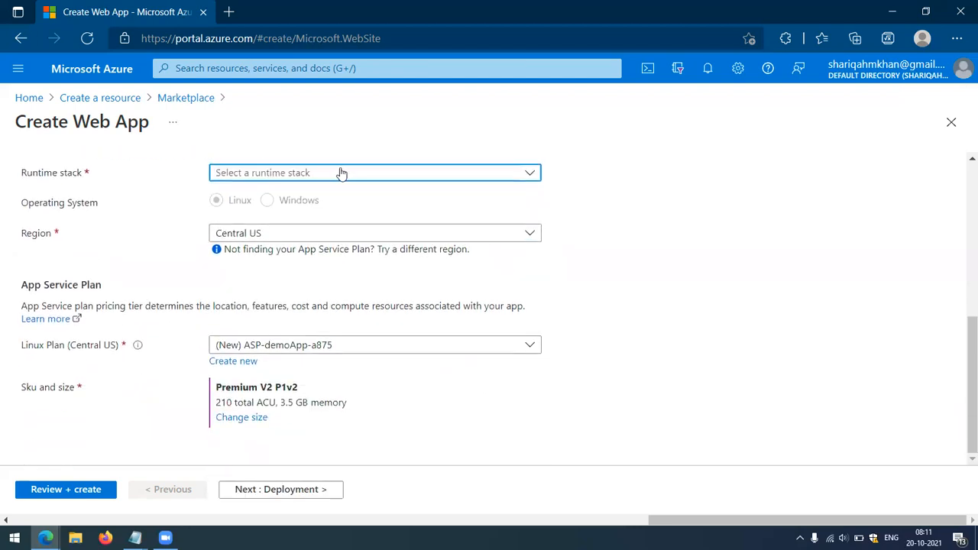
{"action": "left_click", "coordinate": [341, 173]}
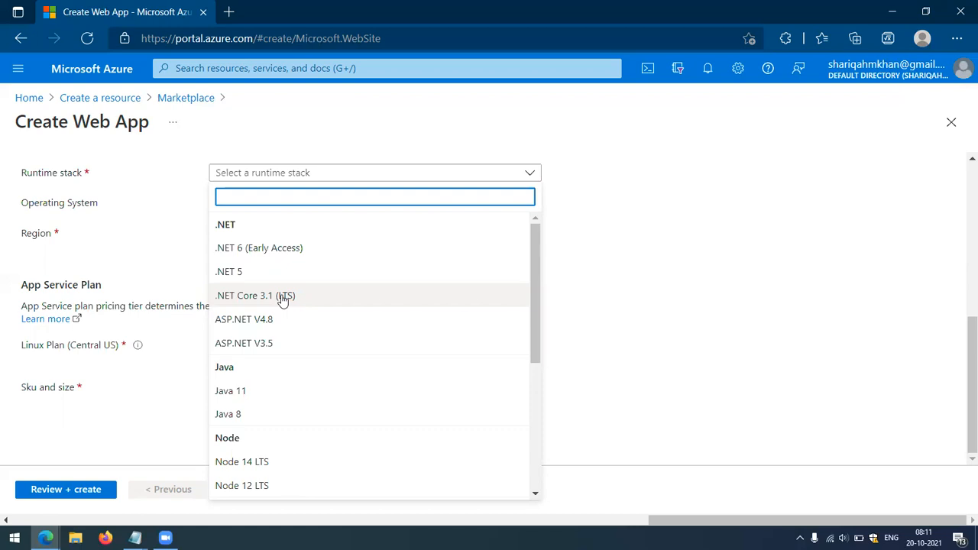
{"action": "scroll", "coordinate": [234, 401], "scroll_direction": "down", "scroll_amount": 2}
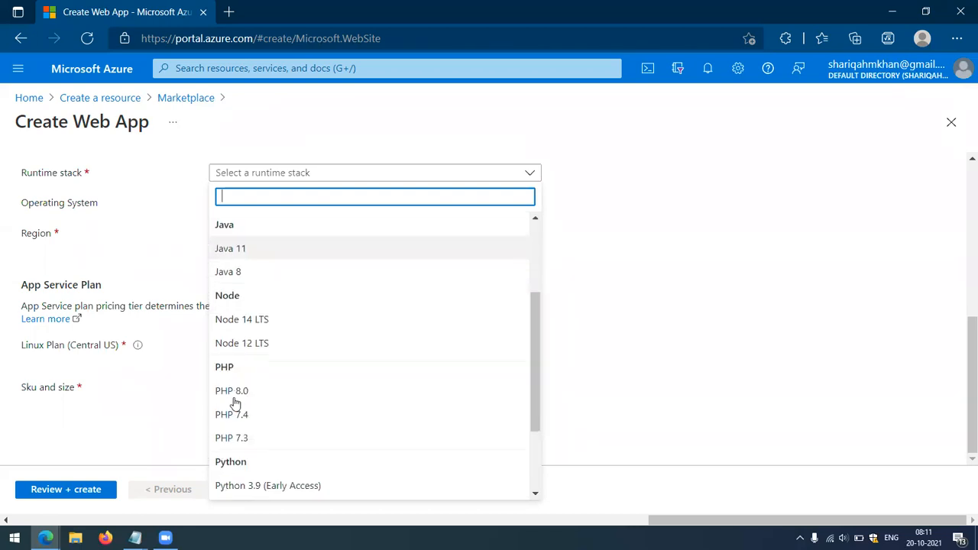
{"action": "scroll", "coordinate": [236, 402], "scroll_direction": "down", "scroll_amount": 2}
{"action": "scroll", "coordinate": [237, 416], "scroll_direction": "down", "scroll_amount": 1}
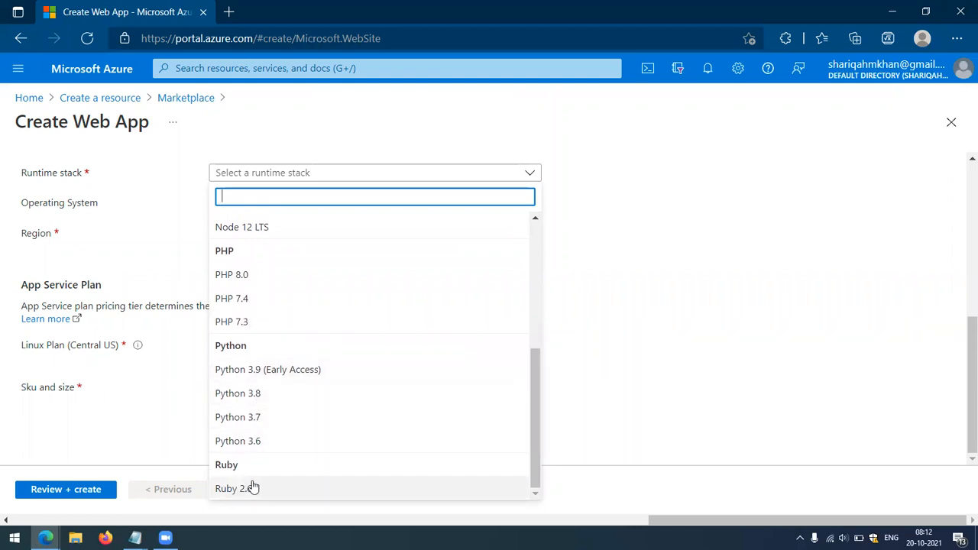
{"action": "scroll", "coordinate": [309, 290], "scroll_direction": "up", "scroll_amount": 4}
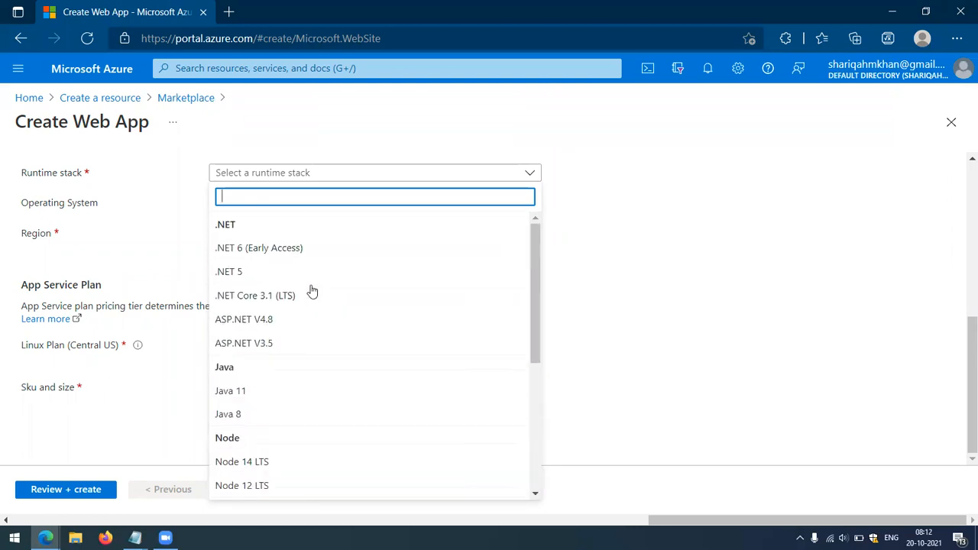
{"action": "left_click", "coordinate": [290, 295]}
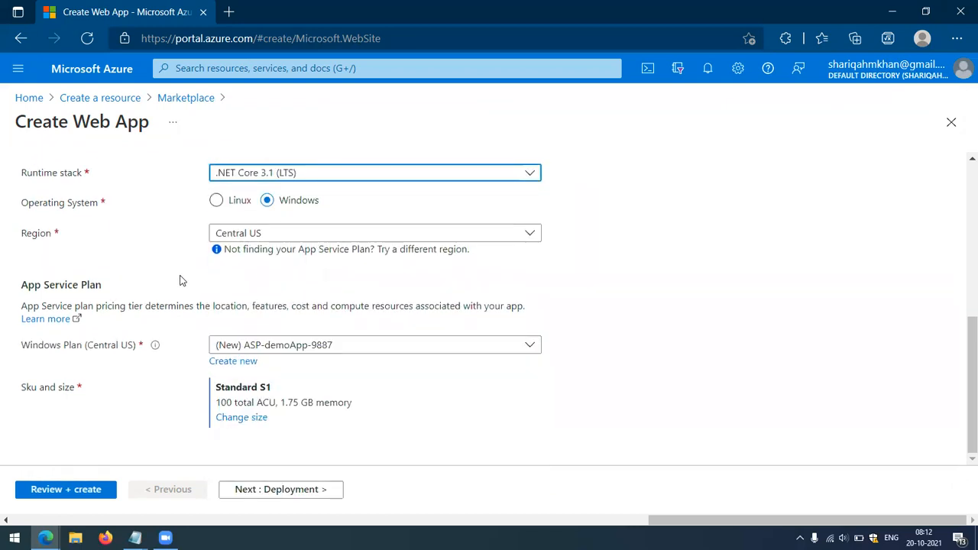
Step: Filter the regions by "indi" and set the web app's region to Central India
{"action": "scroll", "coordinate": [179, 281], "scroll_direction": "up", "scroll_amount": 1}
{"action": "scroll", "coordinate": [182, 280], "scroll_direction": "up", "scroll_amount": 1}
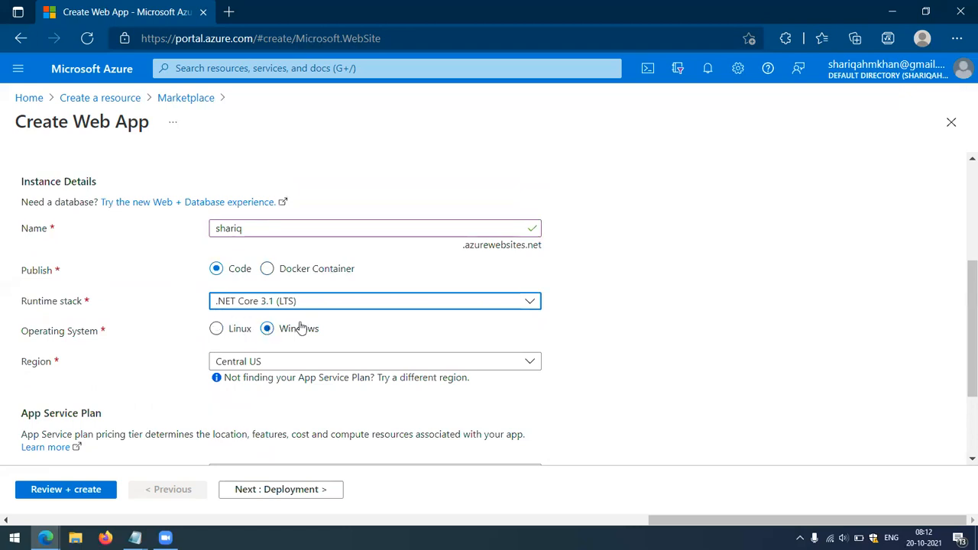
{"action": "left_click", "coordinate": [251, 363]}
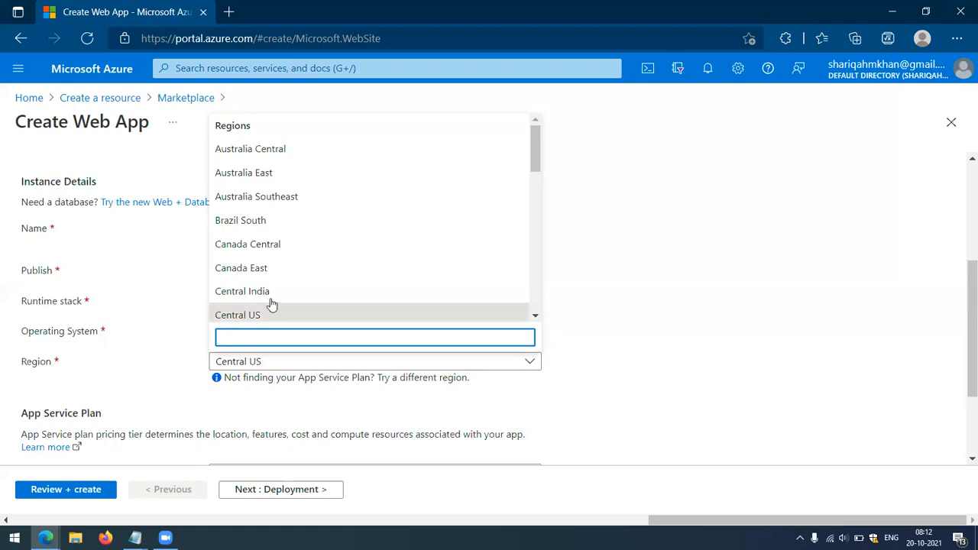
{"action": "type", "text": "indi"}
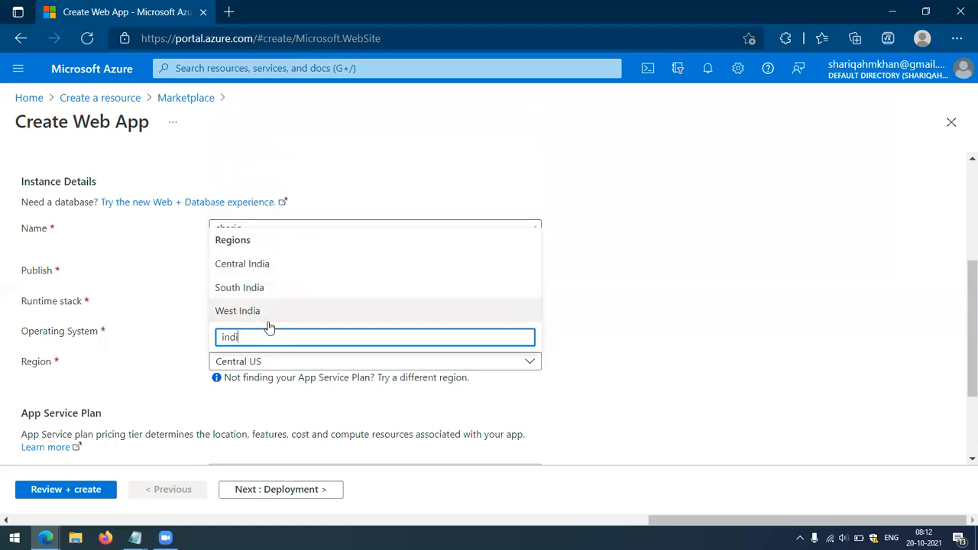
{"action": "left_click", "coordinate": [265, 271]}
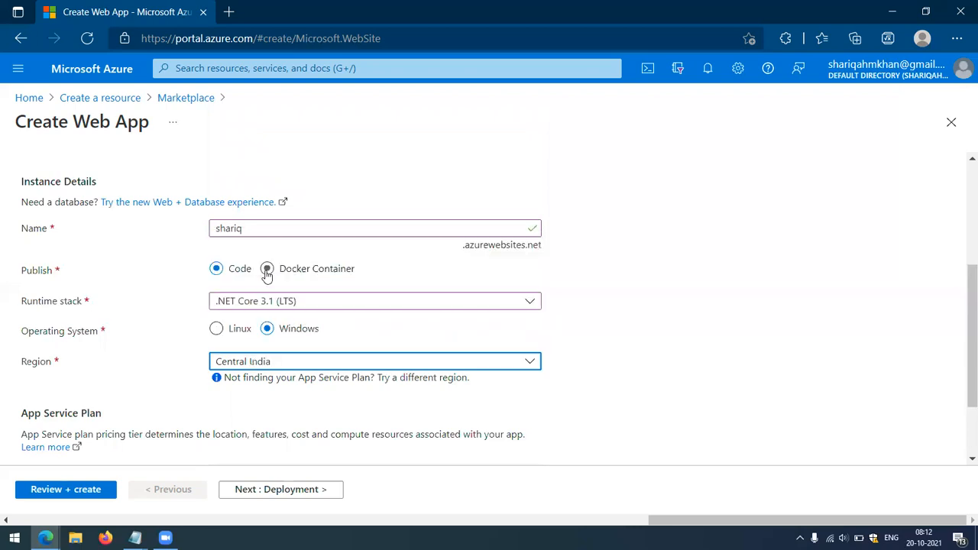
Step: Change the App Service plan's size to the free F1 tier from the Dev / Test pricing tiers and apply it
{"action": "scroll", "coordinate": [630, 327], "scroll_direction": "down", "scroll_amount": 2}
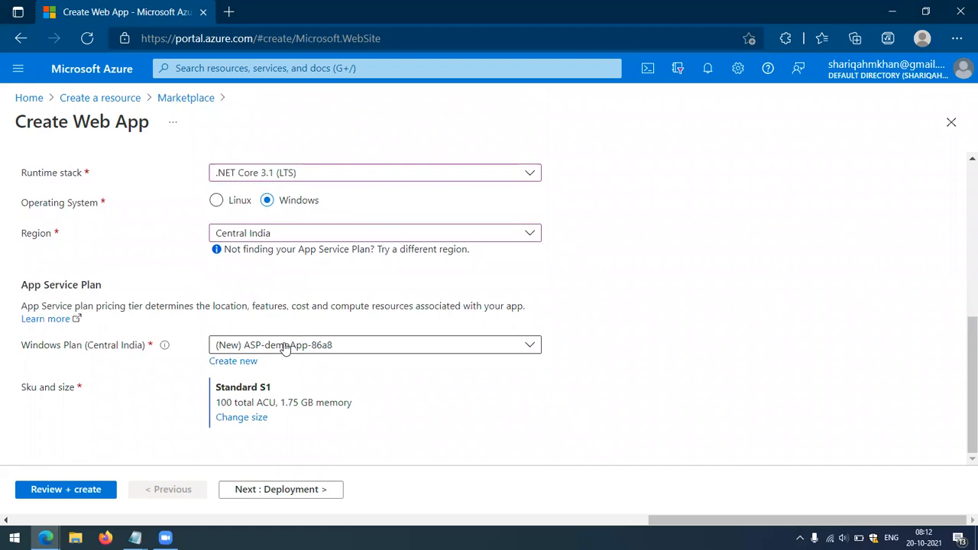
{"action": "left_click", "coordinate": [246, 418]}
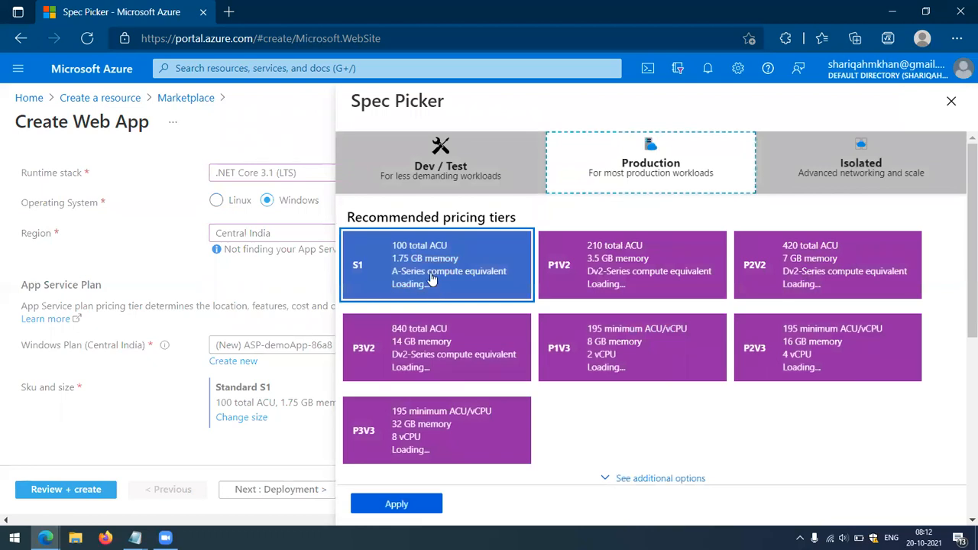
{"action": "left_click", "coordinate": [440, 182]}
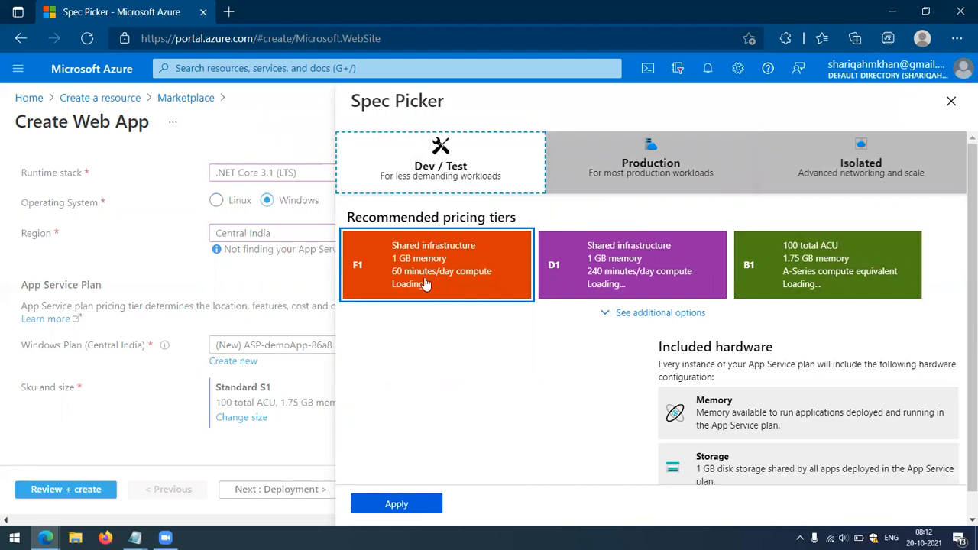
{"action": "left_click", "coordinate": [406, 266]}
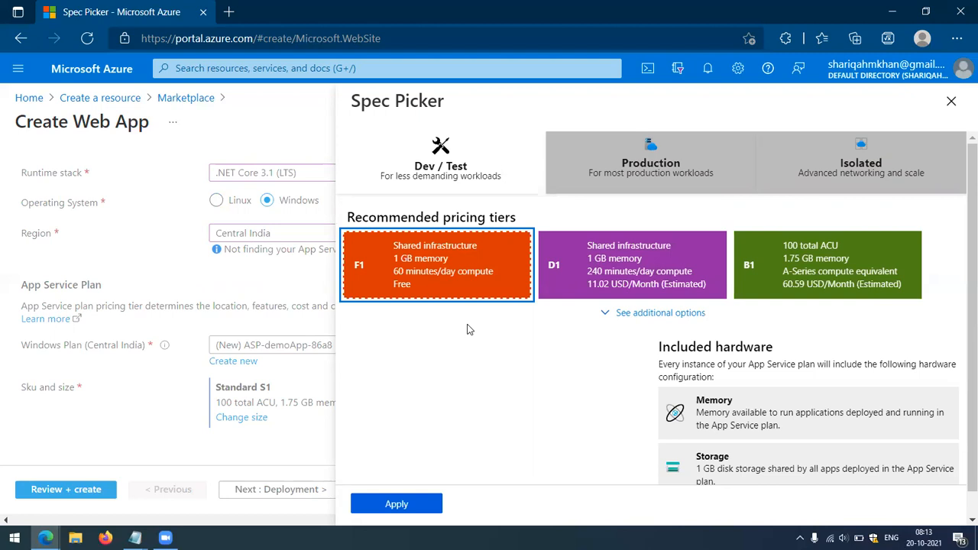
{"action": "left_click", "coordinate": [661, 153]}
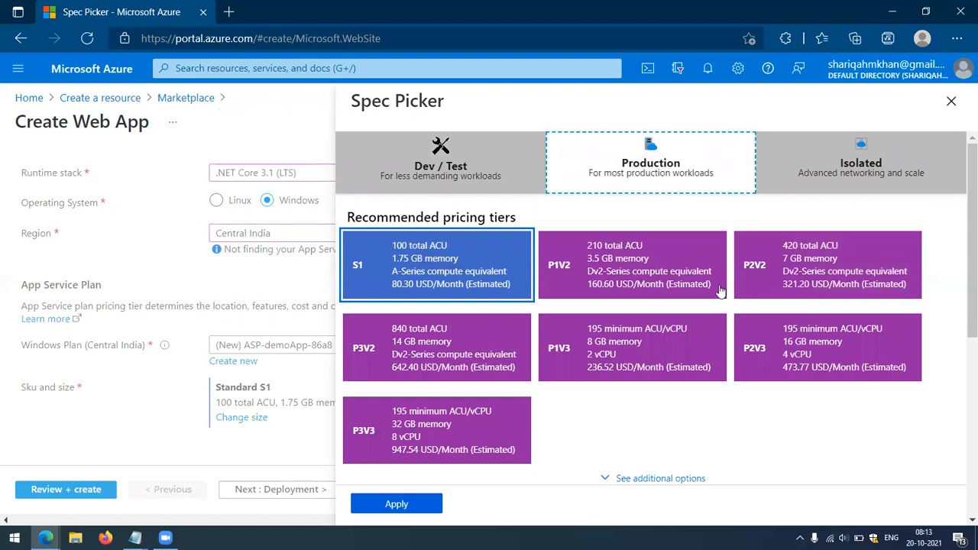
{"action": "left_click", "coordinate": [467, 147]}
{"action": "left_click", "coordinate": [451, 274]}
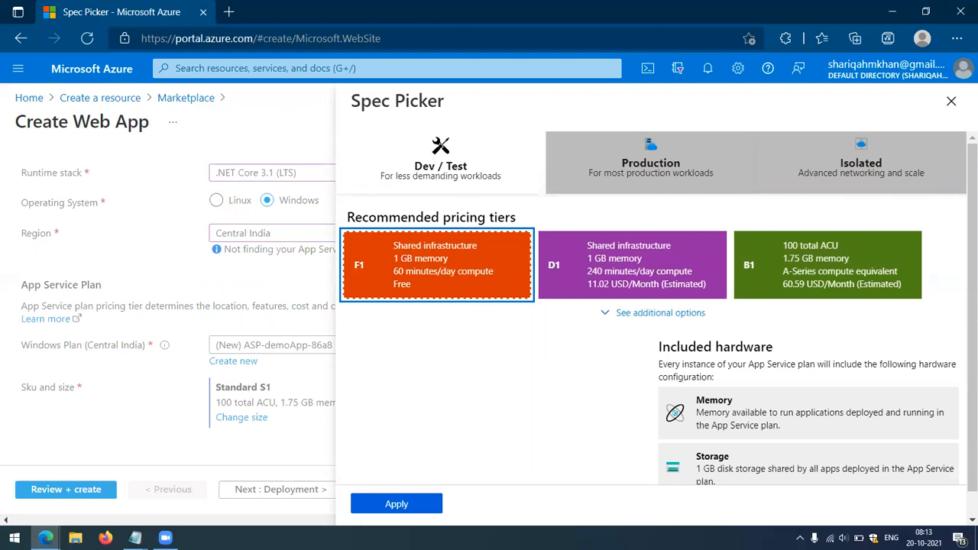
{"action": "left_click", "coordinate": [420, 506]}
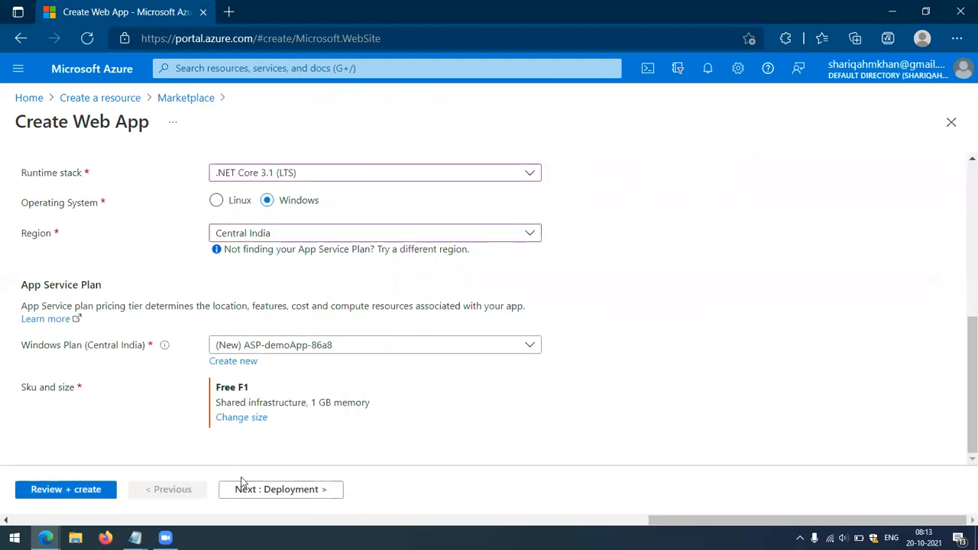
Step: Create the web app after reviewing its configuration summary, and open the overview of the running deployment
{"action": "scroll", "coordinate": [201, 301], "scroll_direction": "up", "scroll_amount": 6}
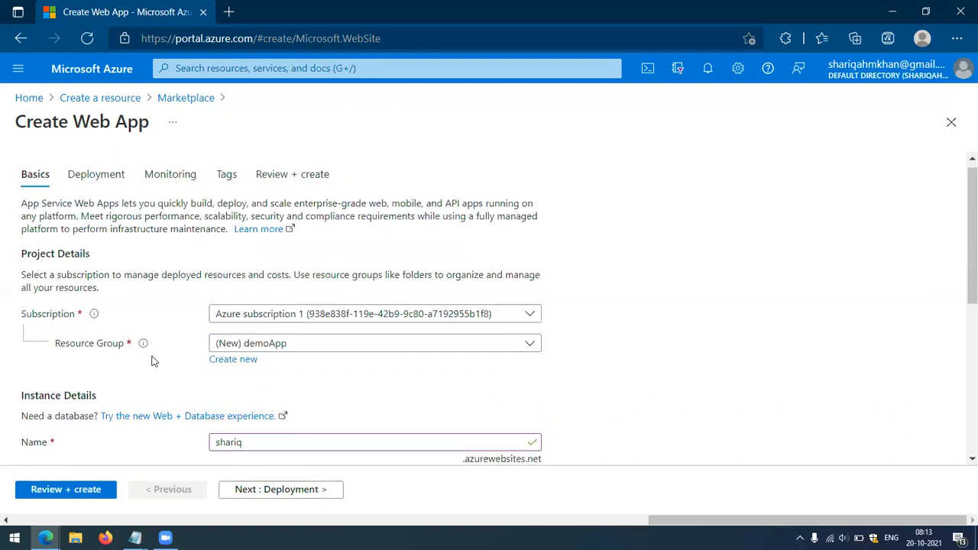
{"action": "scroll", "coordinate": [151, 361], "scroll_direction": "down", "scroll_amount": 2}
{"action": "scroll", "coordinate": [151, 360], "scroll_direction": "down", "scroll_amount": 3}
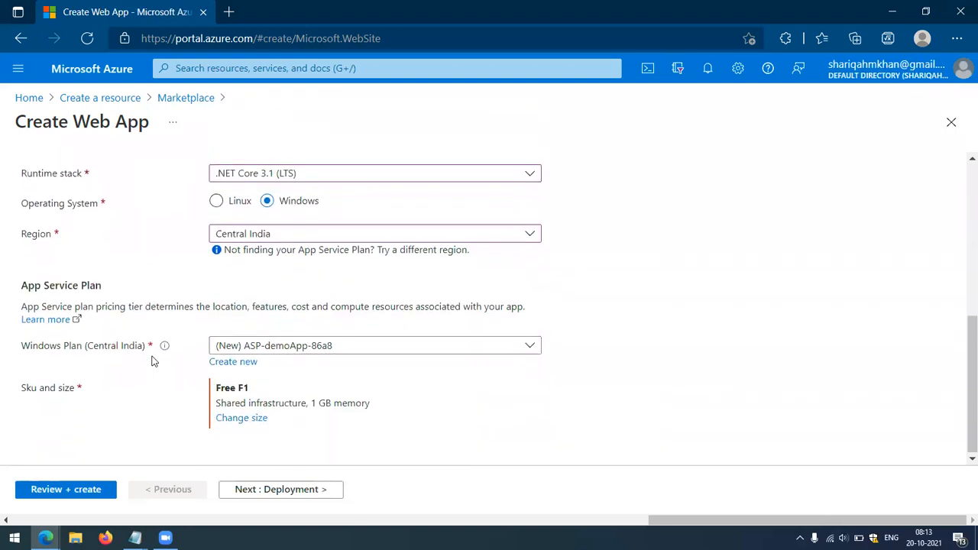
{"action": "left_click", "coordinate": [83, 490]}
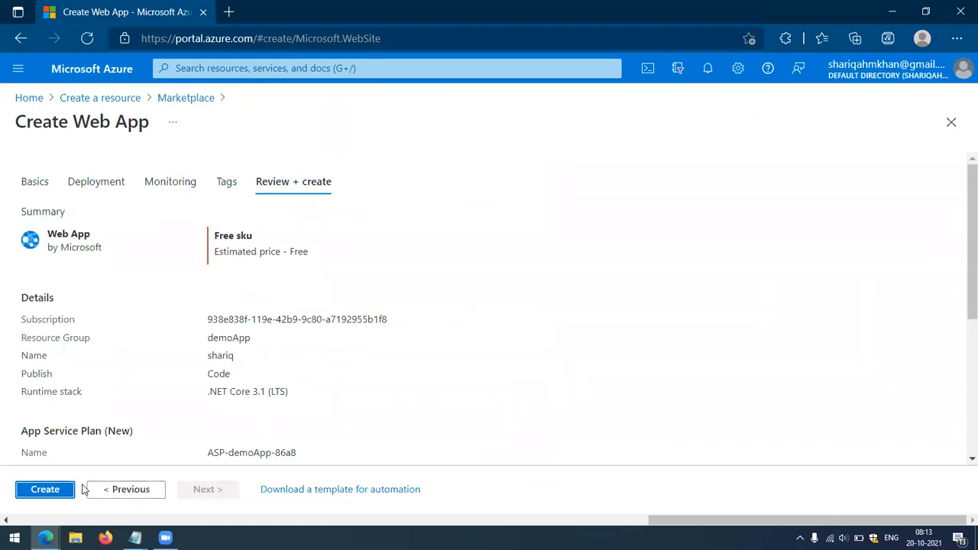
{"action": "scroll", "coordinate": [143, 394], "scroll_direction": "down", "scroll_amount": 2}
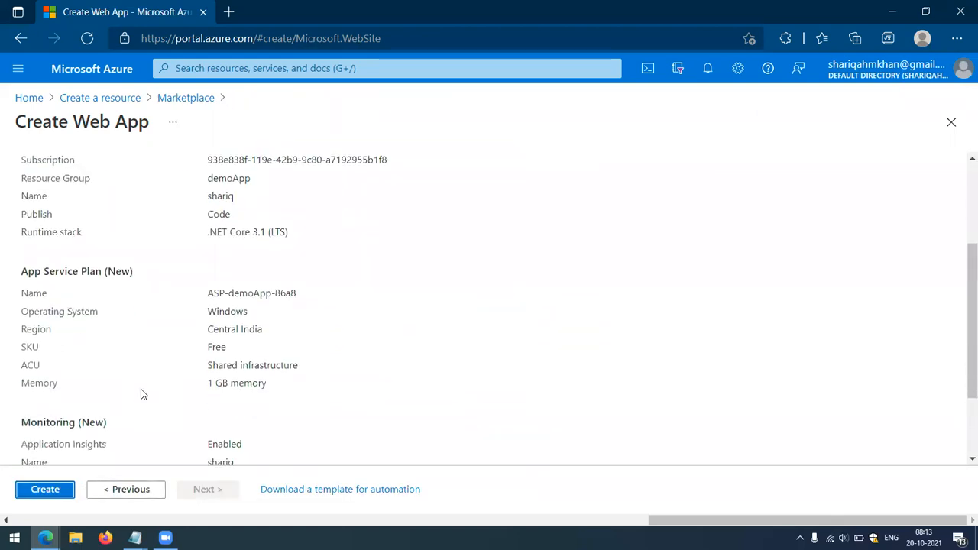
{"action": "scroll", "coordinate": [142, 395], "scroll_direction": "up", "scroll_amount": 2}
{"action": "scroll", "coordinate": [142, 394], "scroll_direction": "down", "scroll_amount": 3}
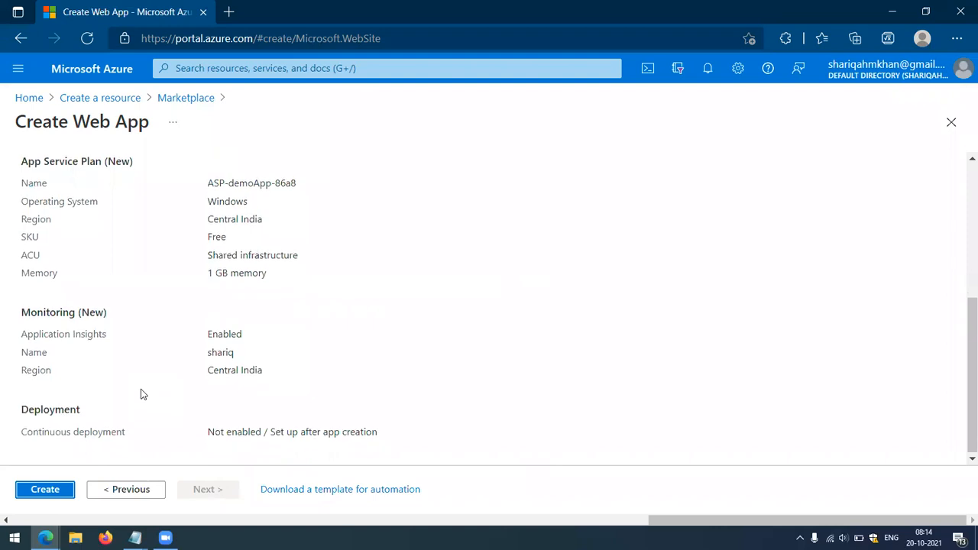
{"action": "left_click", "coordinate": [64, 489]}
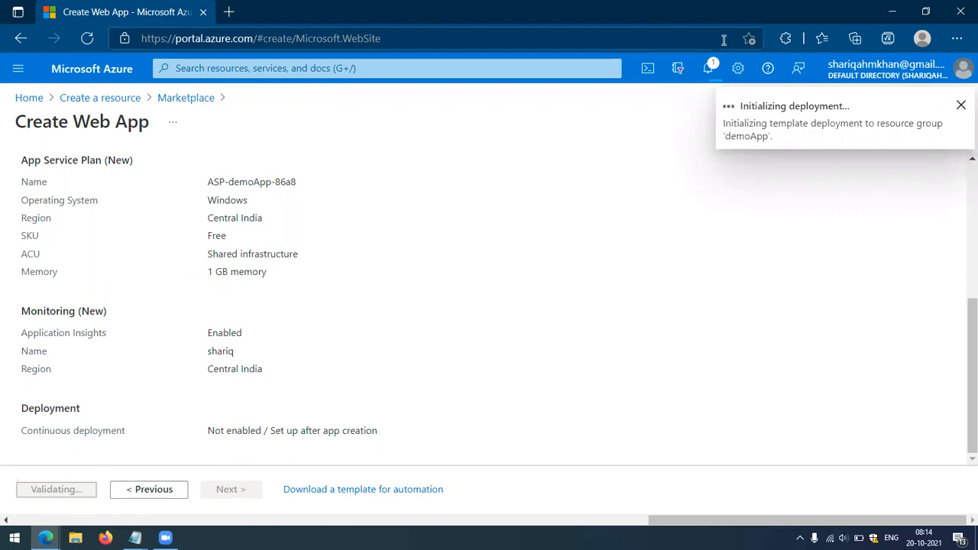
{"action": "left_click", "coordinate": [710, 67]}
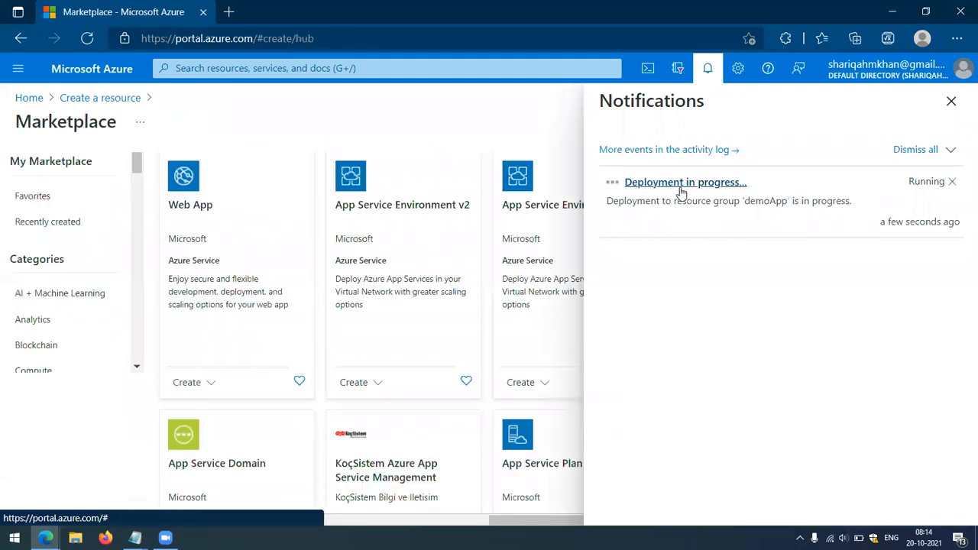
{"action": "left_click", "coordinate": [680, 191]}
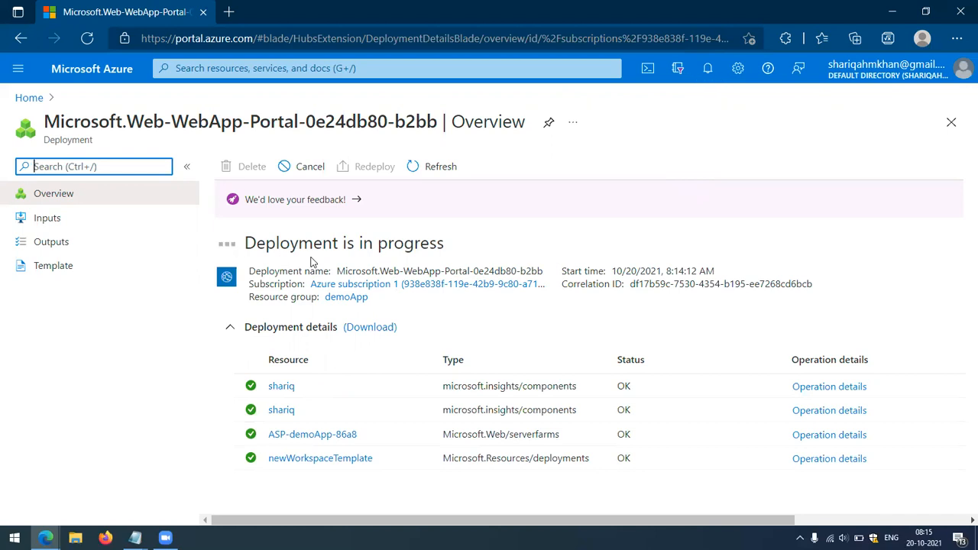
Step: Search the computer for "visual" and launch Visual Studio 2019
{"action": "key", "text": "super"}
{"action": "type", "text": "visual"}
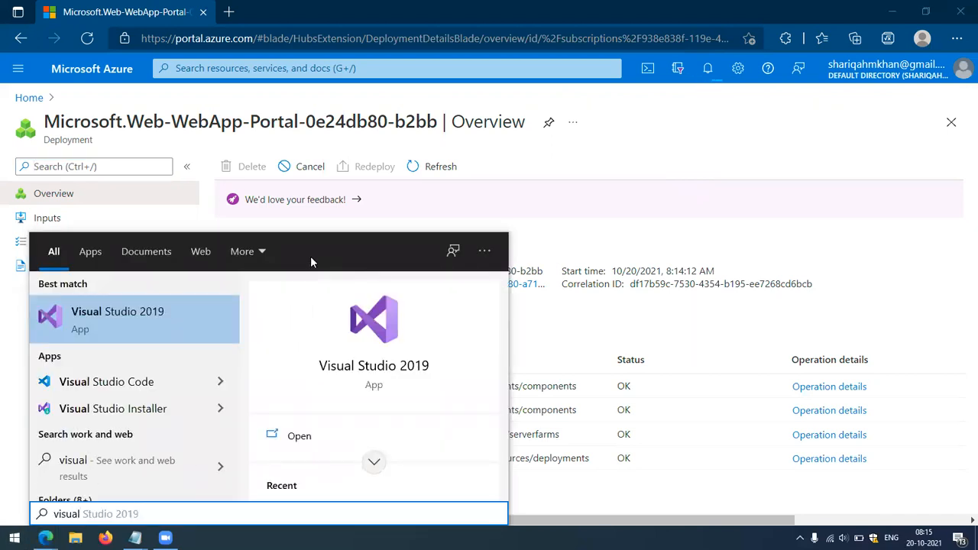
{"action": "key", "text": "Return"}
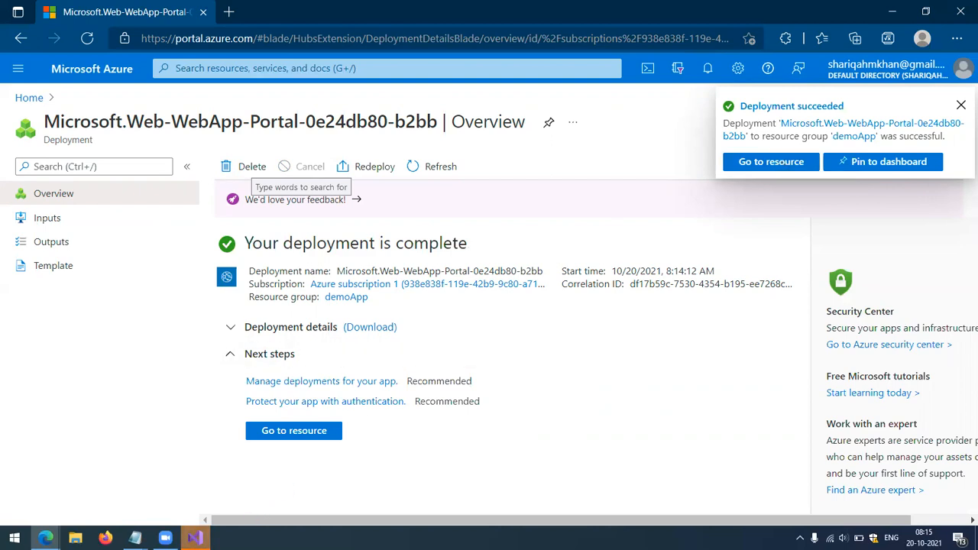
{"action": "left_click", "coordinate": [195, 538]}
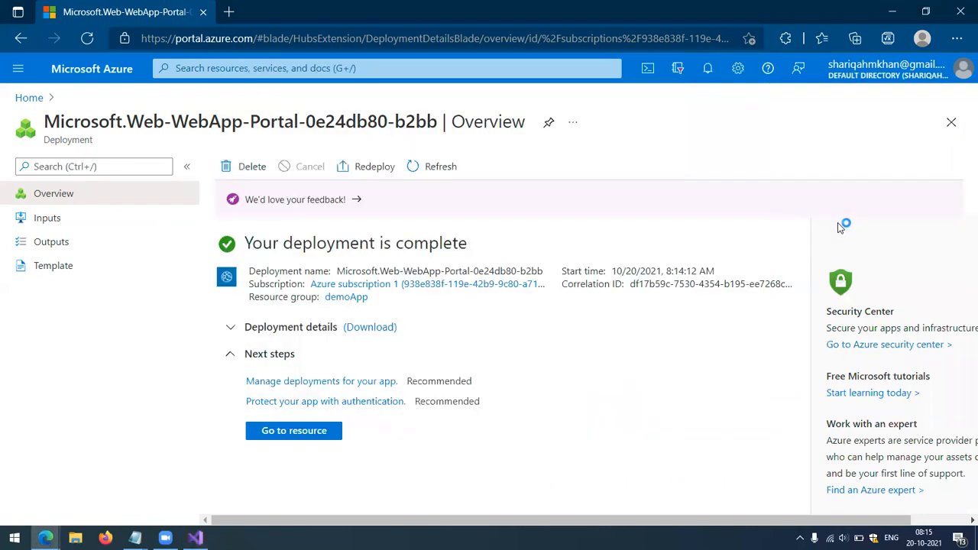
Step: Go to the deployed web app's resource in the Azure portal and browse to its live site
{"action": "left_click", "coordinate": [295, 434]}
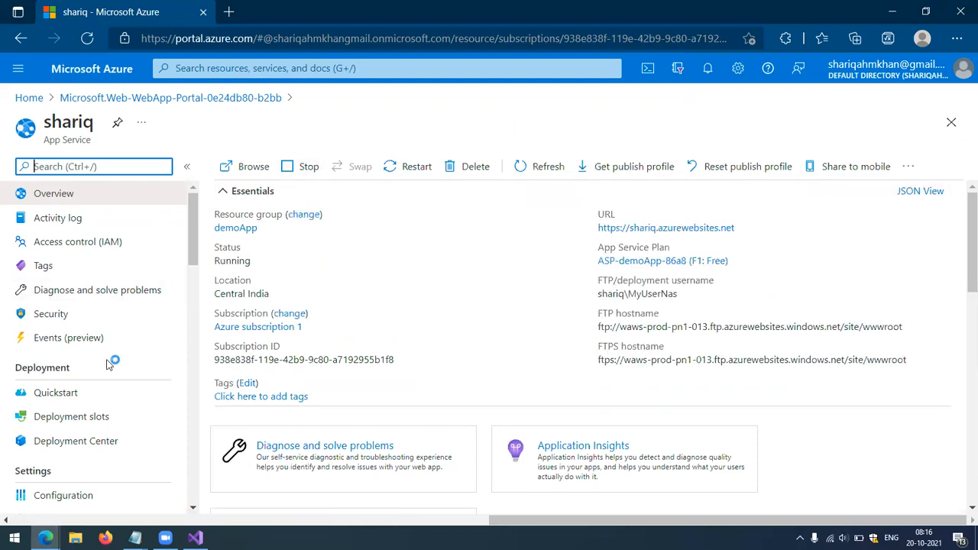
{"action": "left_click", "coordinate": [235, 166]}
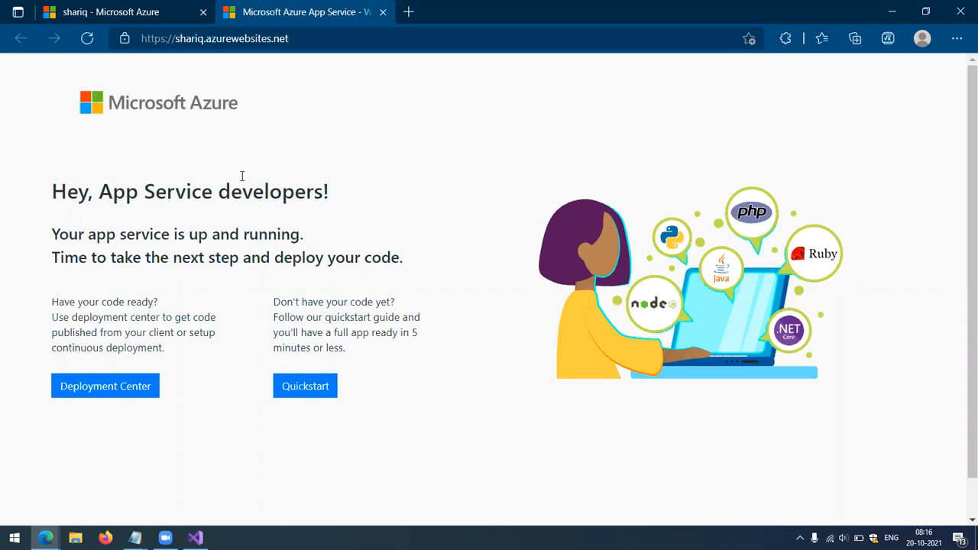
Step: Launch Postman and select the live site's address in the browser
{"action": "key", "text": "super"}
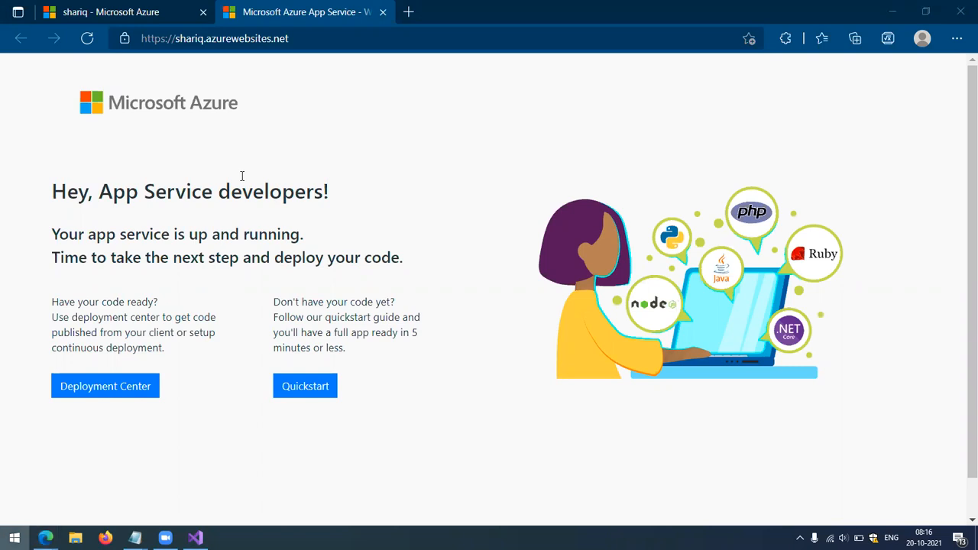
{"action": "type", "text": "pos"}
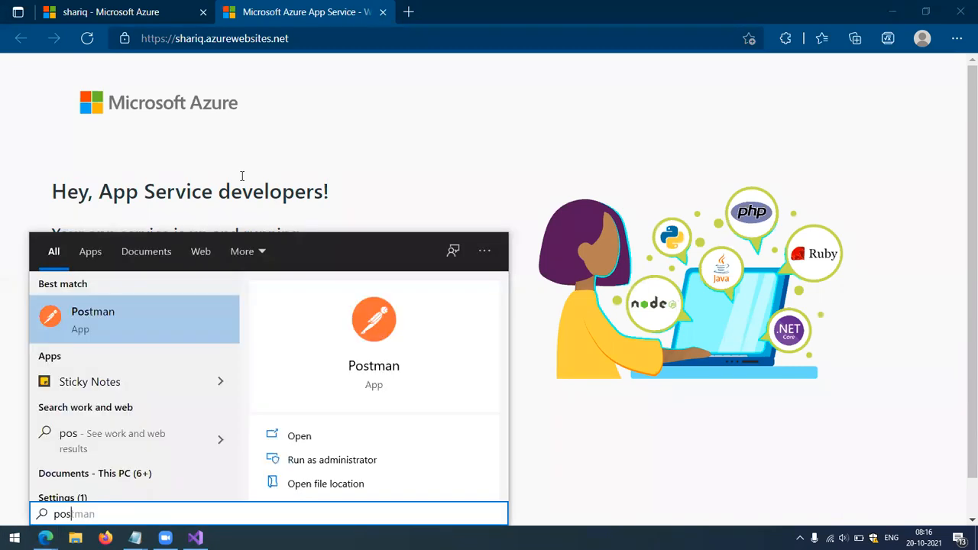
{"action": "key", "text": "Return"}
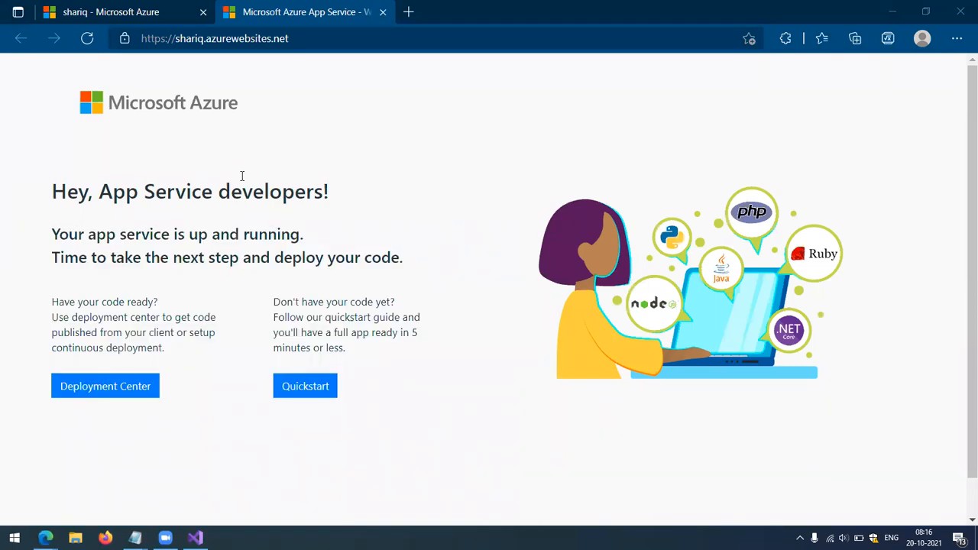
{"action": "left_click", "coordinate": [323, 37]}
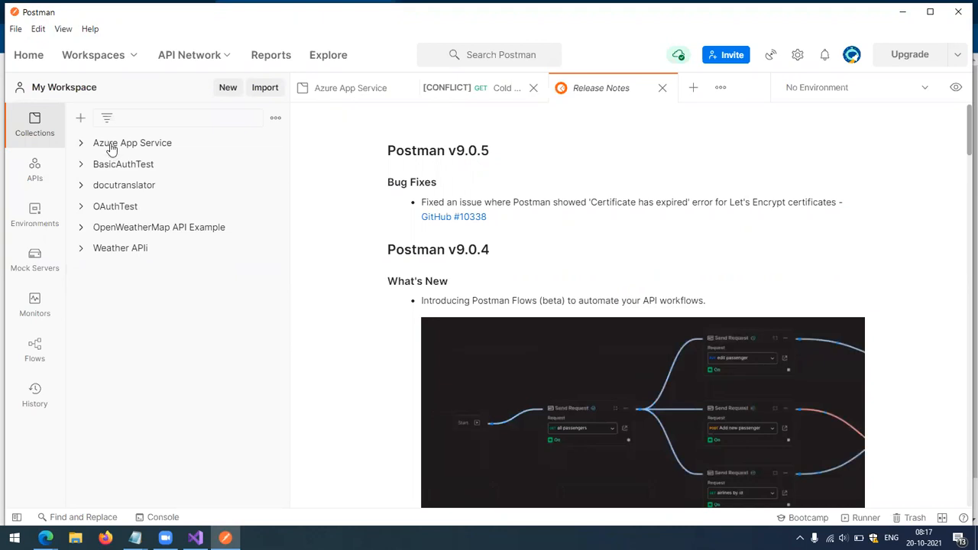
Step: Create a new Postman collection named TestApp
{"action": "left_click", "coordinate": [79, 117]}
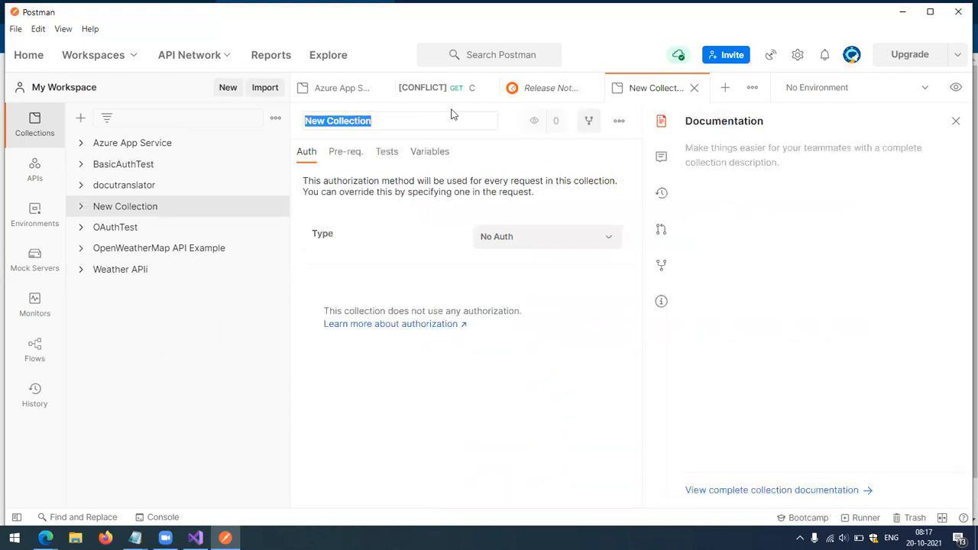
{"action": "type", "text": "TestApp"}
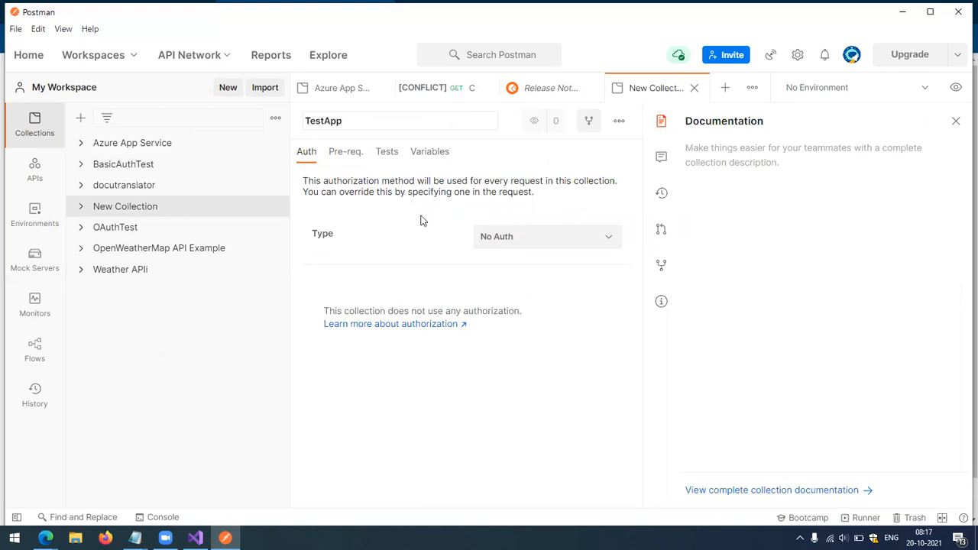
{"action": "key", "text": "Return"}
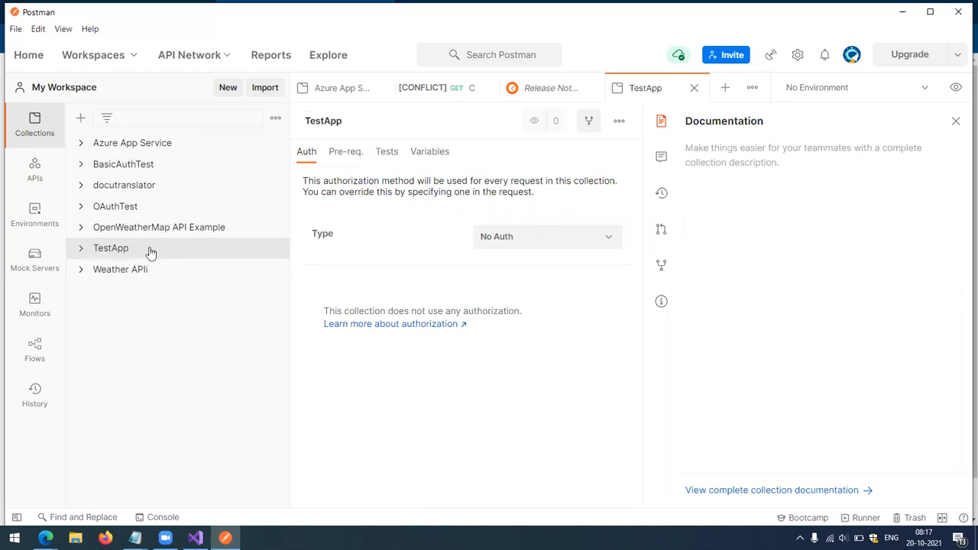
Step: Add a GET request to the TestApp collection and name it TestGet
{"action": "left_click", "coordinate": [84, 250]}
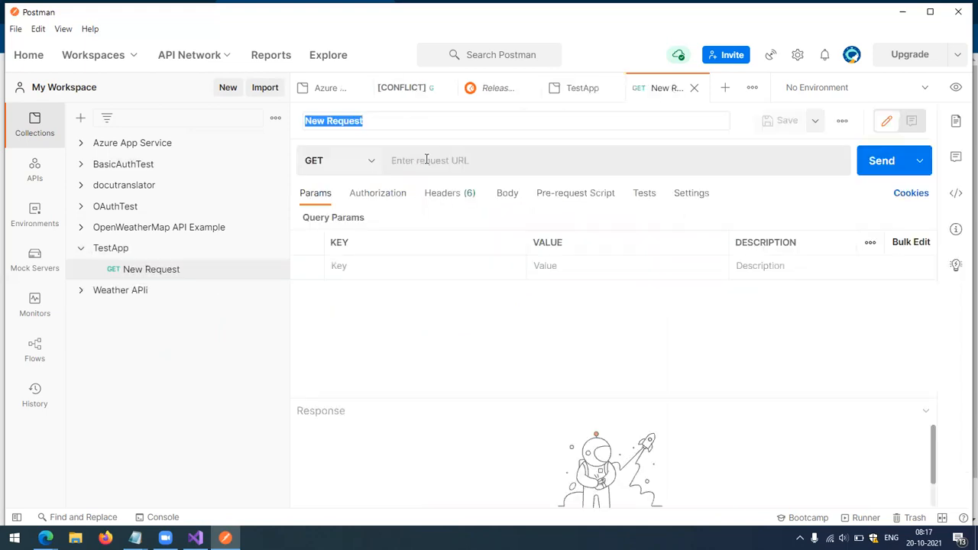
{"action": "left_click", "coordinate": [426, 159]}
{"action": "left_click", "coordinate": [420, 125]}
{"action": "left_click", "coordinate": [420, 124]}
{"action": "type", "text": "Test"}
{"action": "key", "text": "BackSpace"}
{"action": "key", "text": "BackSpace"}
{"action": "key", "text": "BackSpace"}
{"action": "key", "text": "BackSpace"}
{"action": "key", "text": "BackSpace"}
{"action": "key", "text": "BackSpace"}
{"action": "key", "text": "BackSpace"}
{"action": "key", "text": "BackSpace"}
{"action": "key", "text": "BackSpace"}
{"action": "key", "text": "BackSpace"}
{"action": "key", "text": "BackSpace"}
{"action": "key", "text": "BackSpace"}
{"action": "key", "text": "BackSpace"}
{"action": "key", "text": "BackSpace"}
{"action": "key", "text": "BackSpace"}
{"action": "type", "text": "TestGet"}
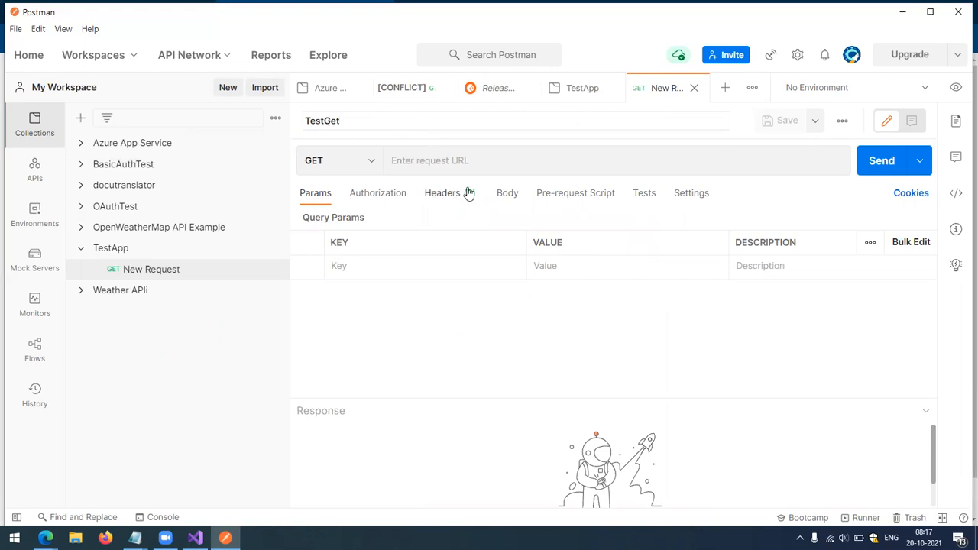
Step: Copy the live site's address from the browser into the TestGet request as its URL and send the request
{"action": "left_click", "coordinate": [475, 164]}
{"action": "key", "text": "alt+Tab"}
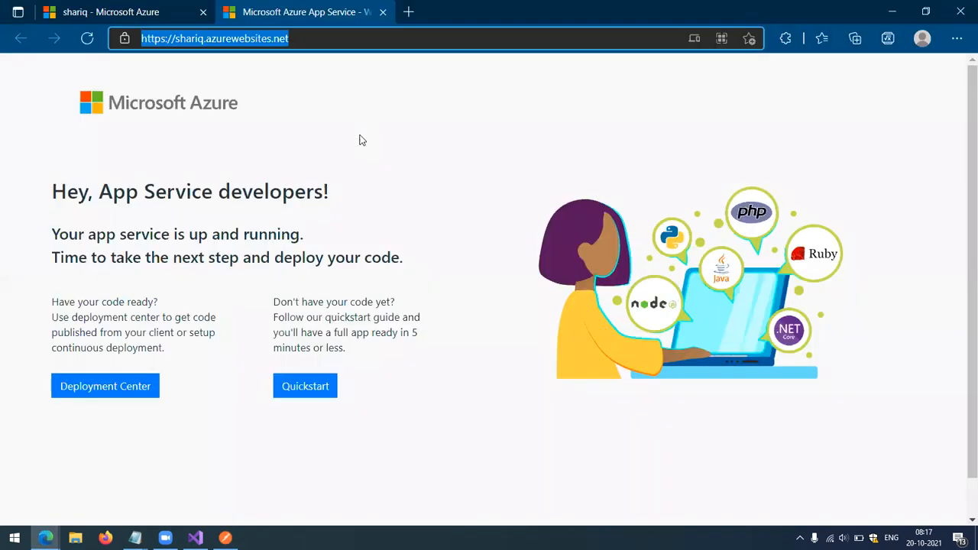
{"action": "key", "text": "ctrl+x"}
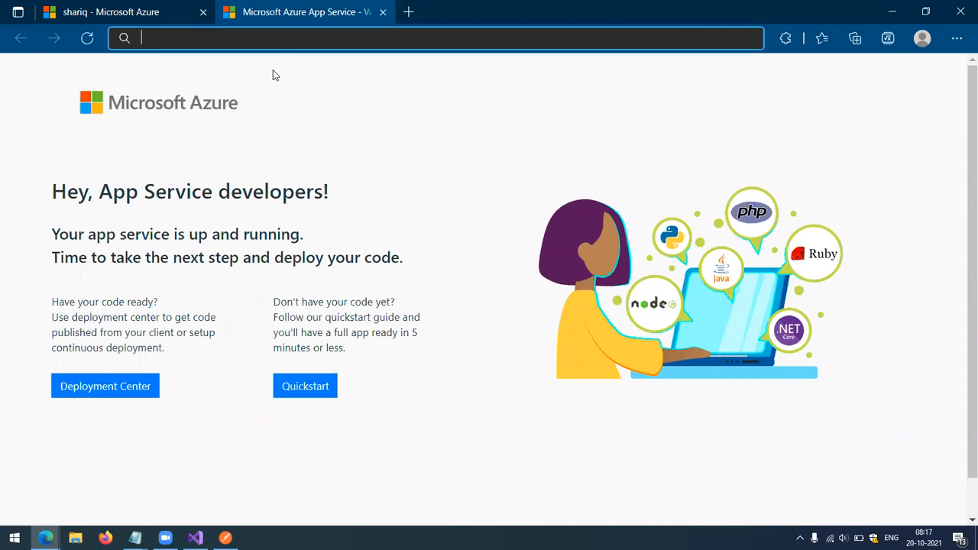
{"action": "key", "text": "alt+Tab"}
{"action": "key", "text": "ctrl+v"}
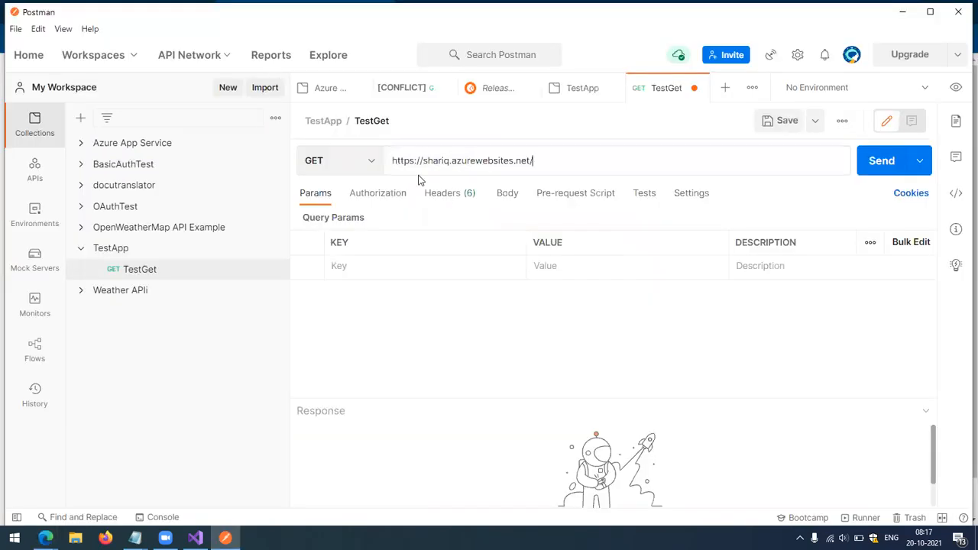
{"action": "left_click", "coordinate": [882, 162]}
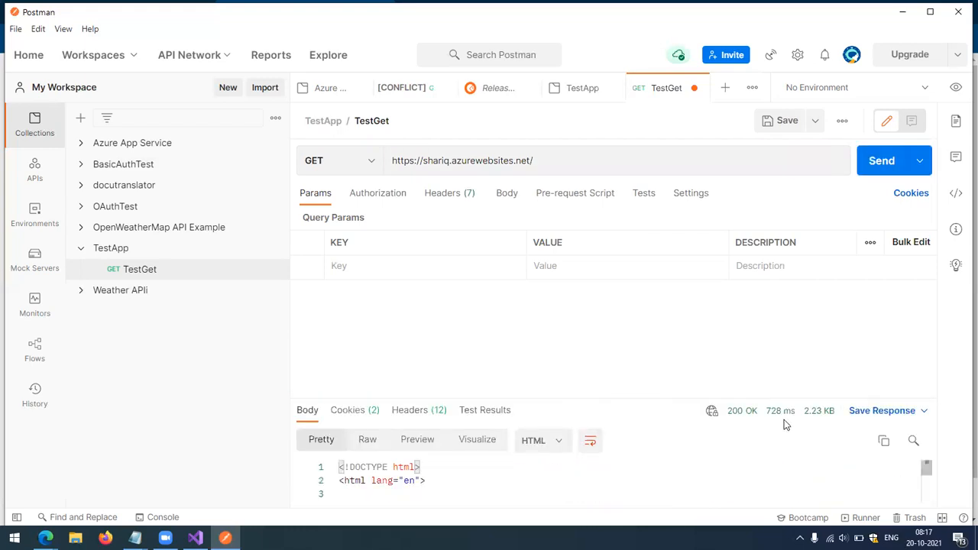
Step: Resend the TestGet request repeatedly to compare the web app's response times
{"action": "mouse_move", "coordinate": [788, 417]}
{"action": "left_click", "coordinate": [882, 161]}
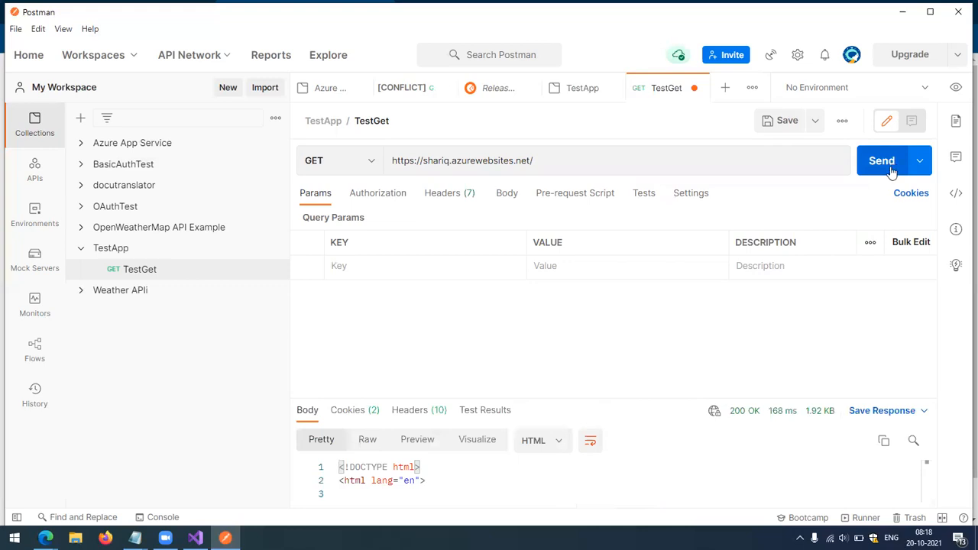
{"action": "left_click", "coordinate": [882, 162]}
{"action": "left_click", "coordinate": [888, 171]}
{"action": "left_click", "coordinate": [889, 171]}
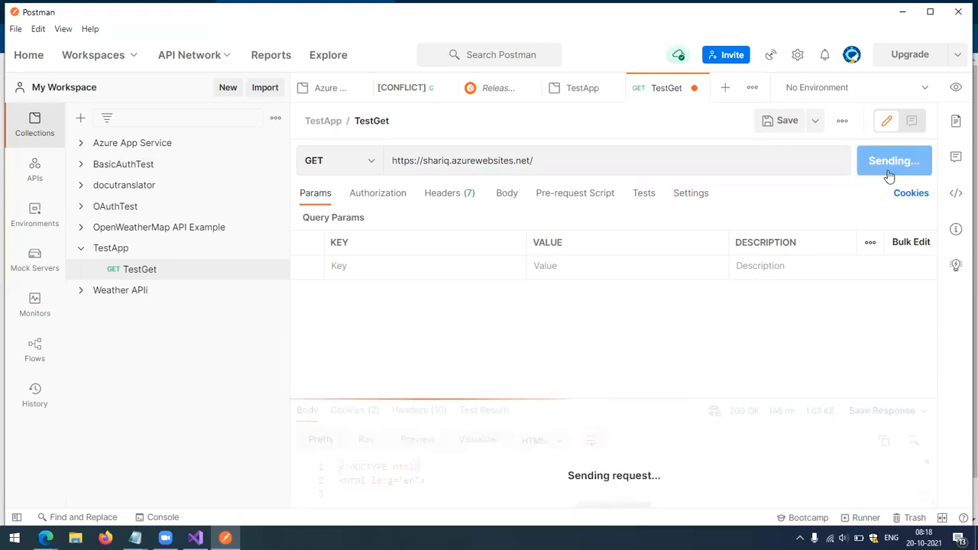
Step: Resend and save the TestGet request, and close both Postman and the live site's browser tab
{"action": "left_click", "coordinate": [889, 175]}
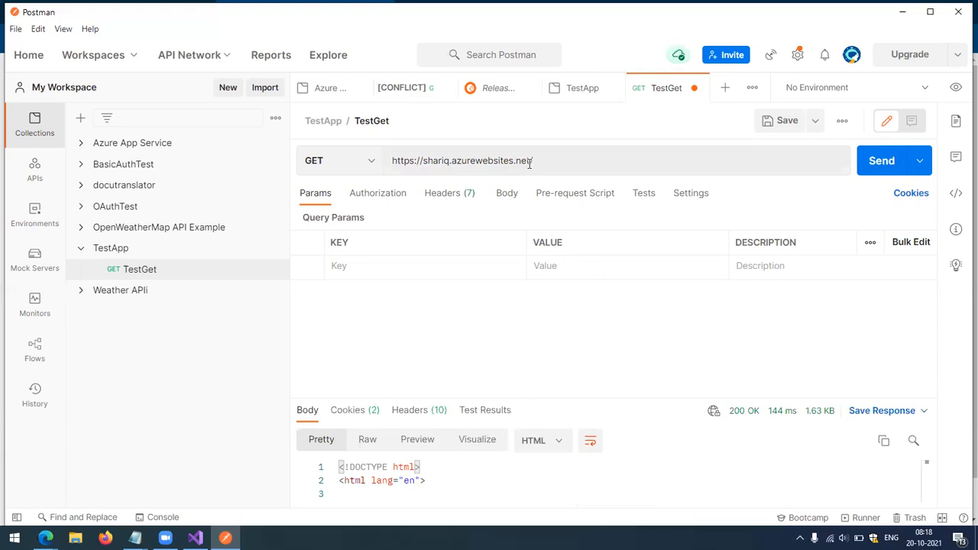
{"action": "key", "text": "ctrl+s"}
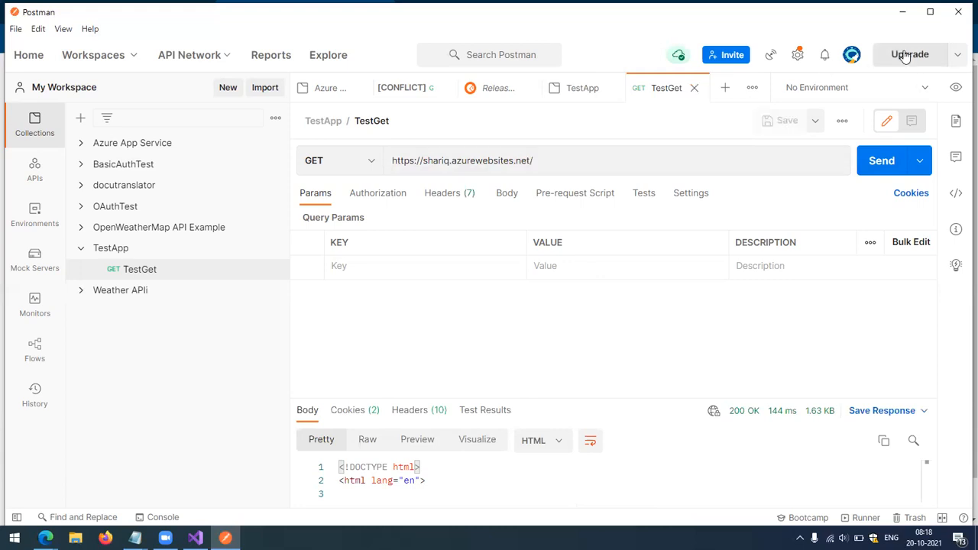
{"action": "left_click", "coordinate": [958, 16]}
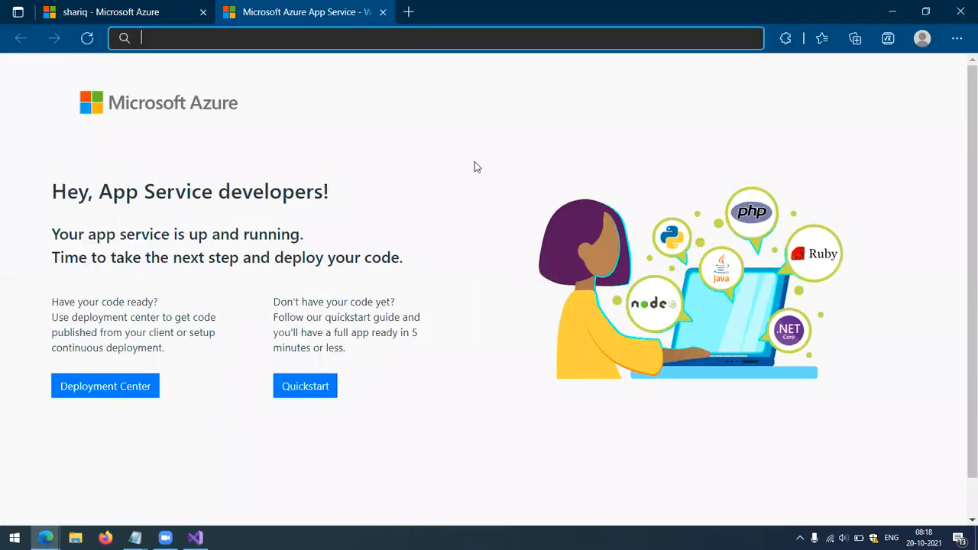
{"action": "key", "text": "ctrl+w"}
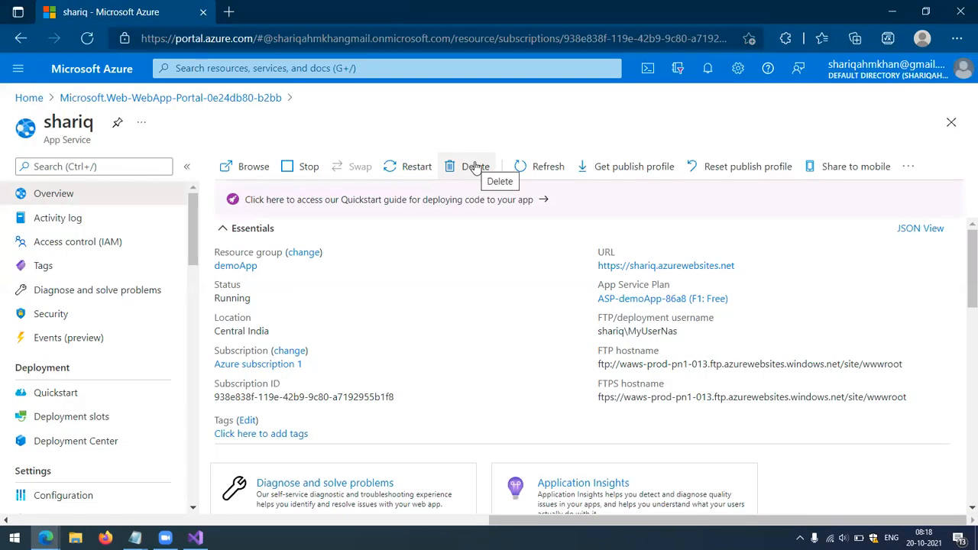
Step: Review the web app's Access control (IAM), Quickstart and Deployment slots pages
{"action": "left_click", "coordinate": [84, 241]}
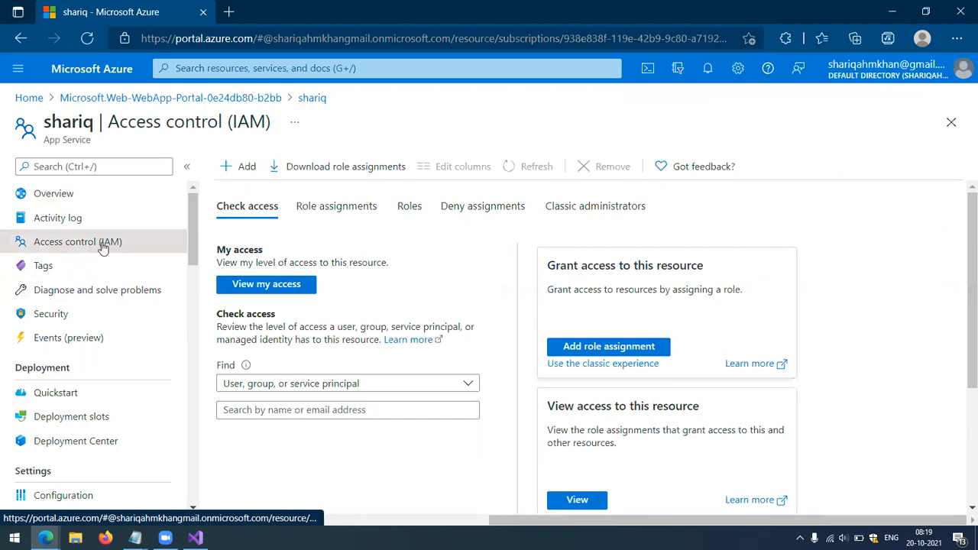
{"action": "scroll", "coordinate": [92, 277], "scroll_direction": "down", "scroll_amount": 3}
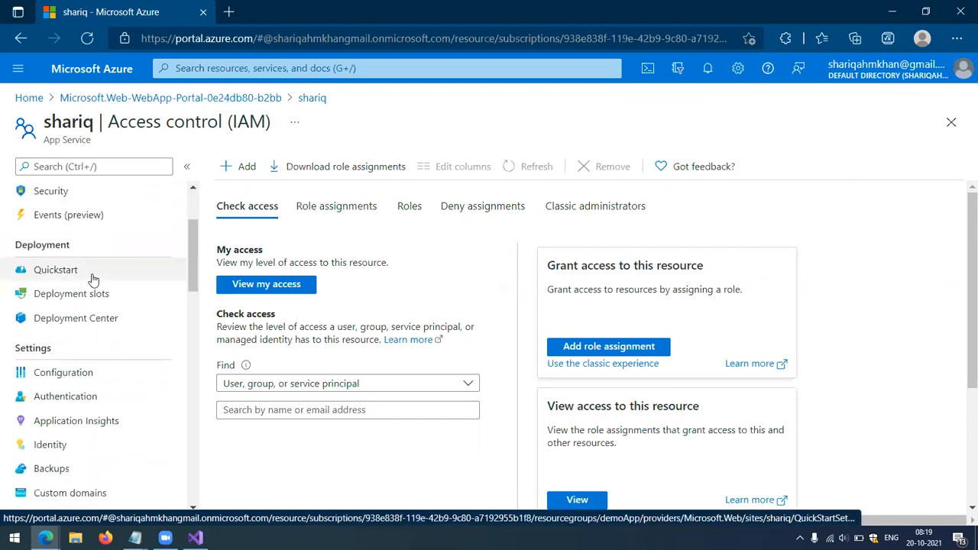
{"action": "left_click", "coordinate": [93, 279]}
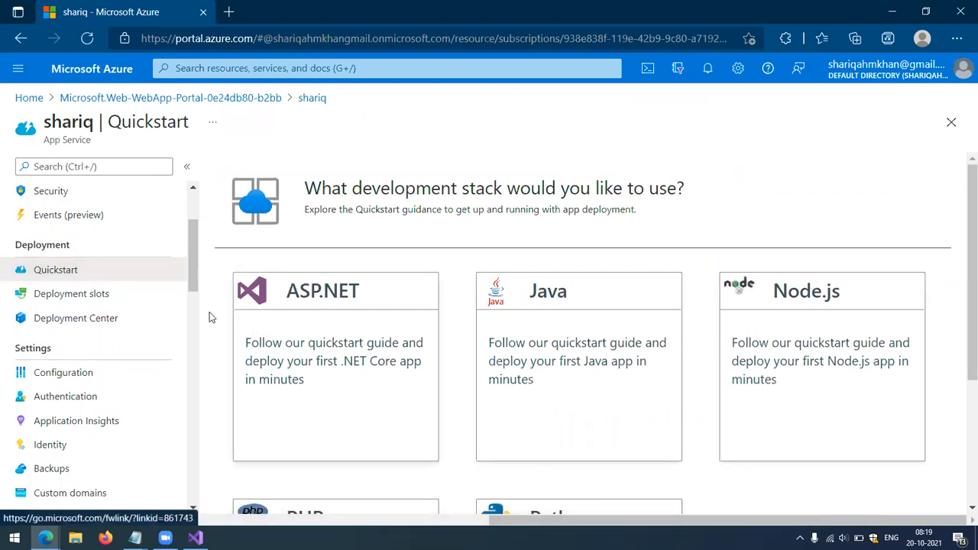
{"action": "left_click", "coordinate": [131, 299]}
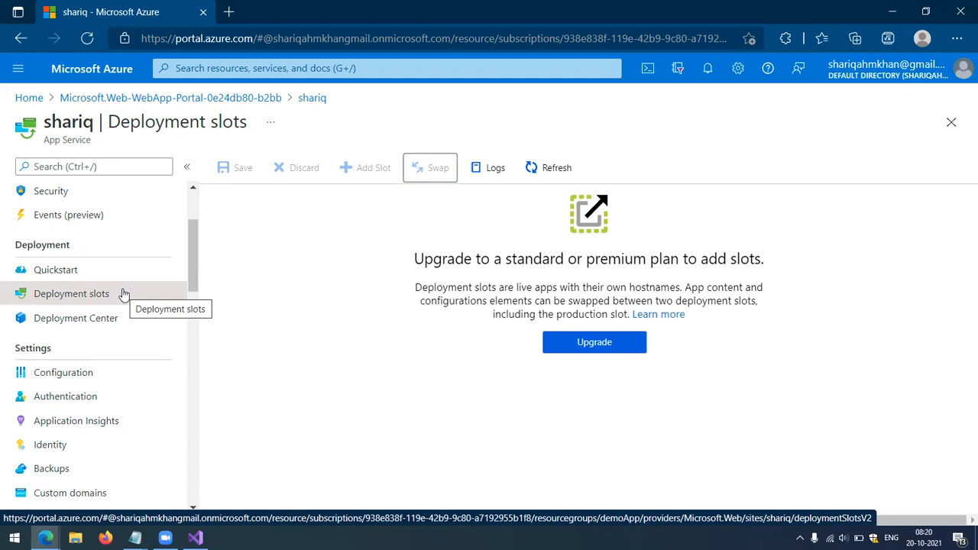
Step: Review the web app's Configuration, Custom domains and Backups settings
{"action": "scroll", "coordinate": [107, 344], "scroll_direction": "down", "scroll_amount": 3}
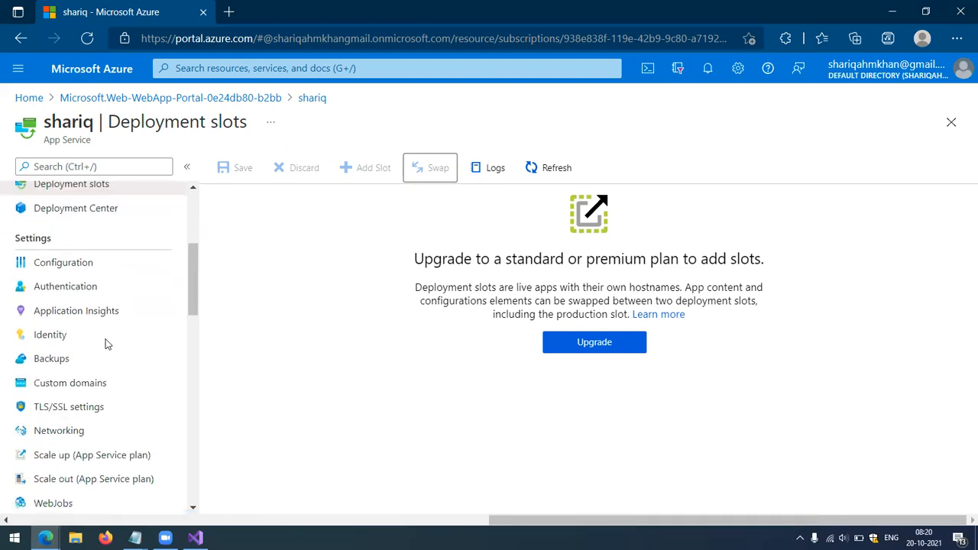
{"action": "left_click", "coordinate": [84, 278]}
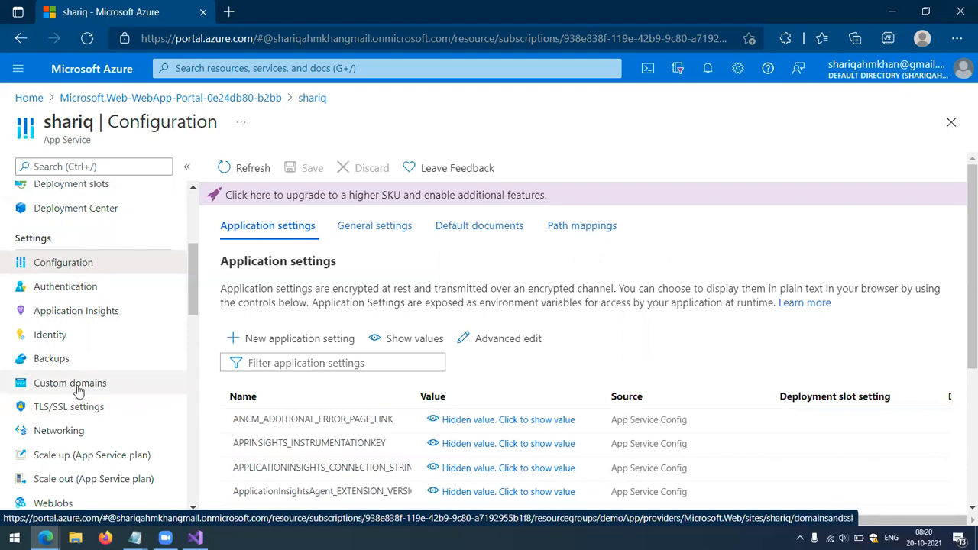
{"action": "left_click", "coordinate": [78, 389]}
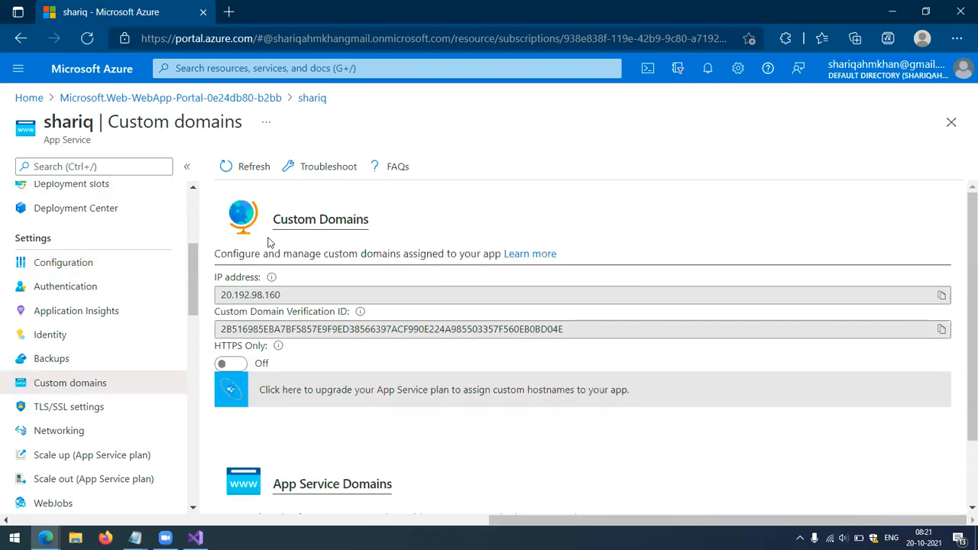
{"action": "scroll", "coordinate": [267, 242], "scroll_direction": "down", "scroll_amount": 2}
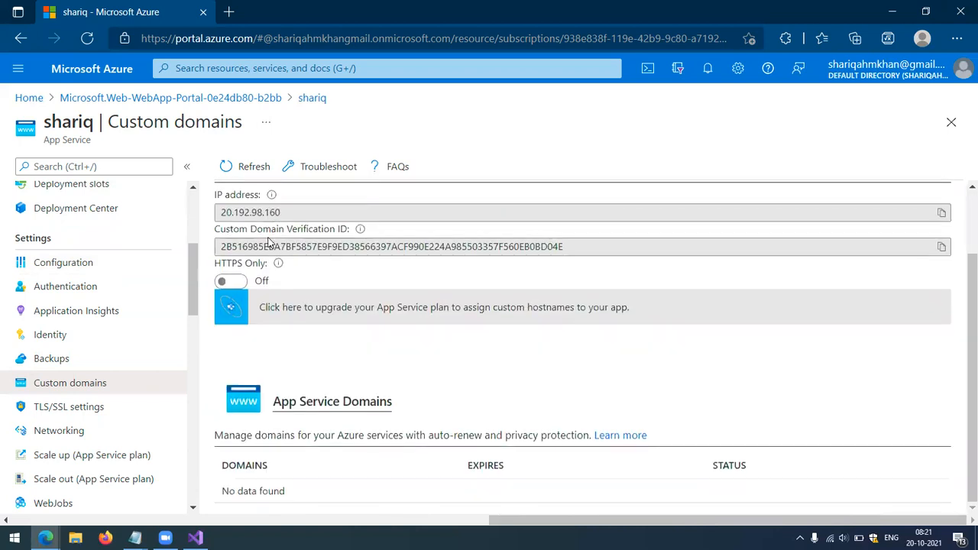
{"action": "left_click", "coordinate": [45, 362]}
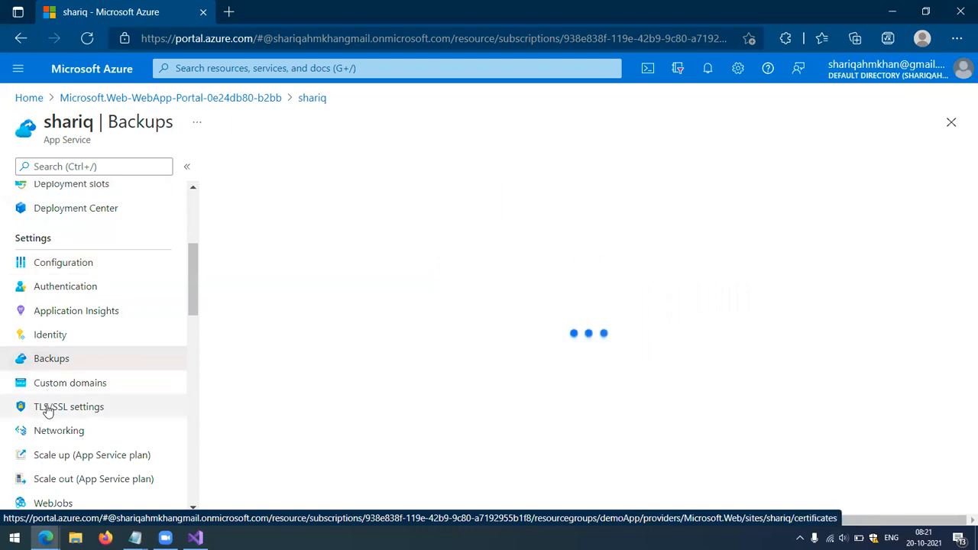
Step: Examine the Scale up (App Service plan) pricing tiers and look over the remaining settings and plan options
{"action": "scroll", "coordinate": [47, 428], "scroll_direction": "down", "scroll_amount": 2}
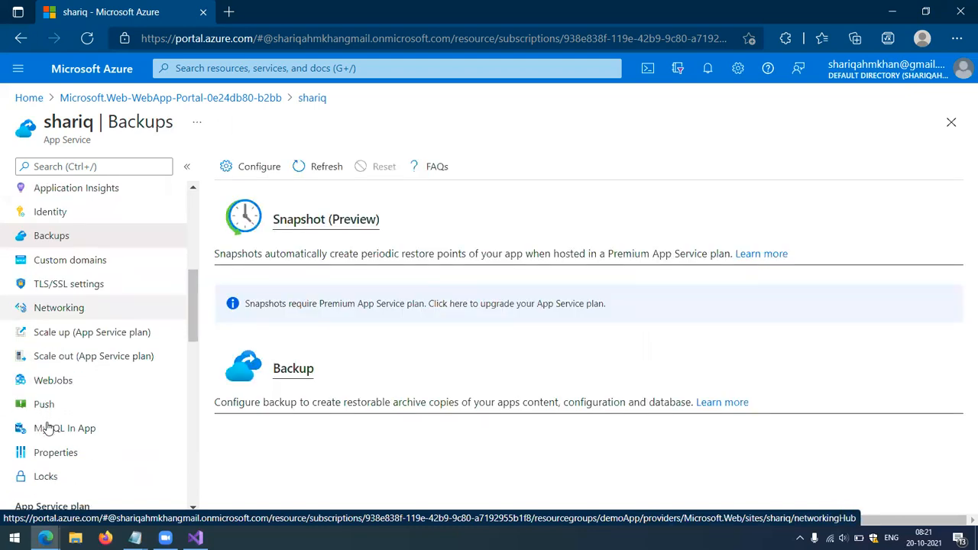
{"action": "left_click", "coordinate": [67, 344]}
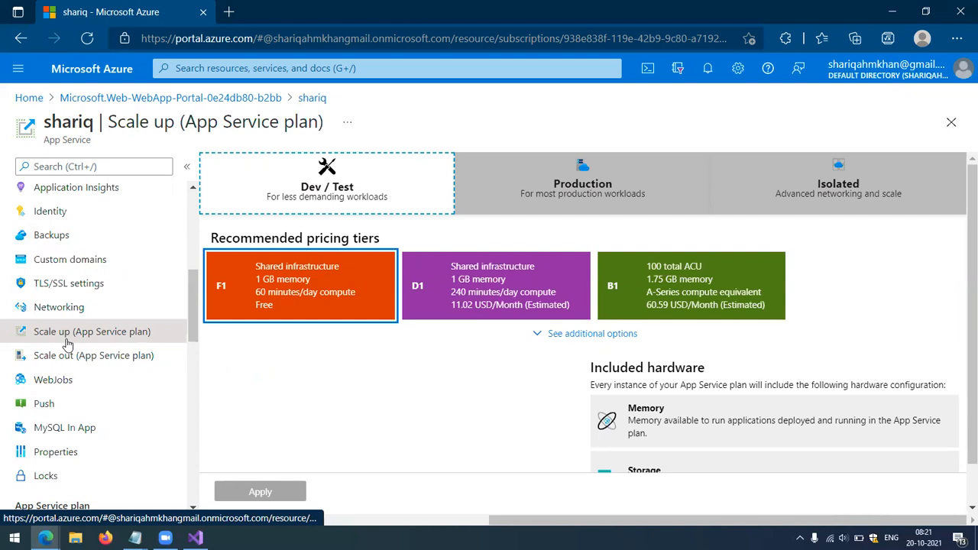
{"action": "scroll", "coordinate": [67, 378], "scroll_direction": "down", "scroll_amount": 3}
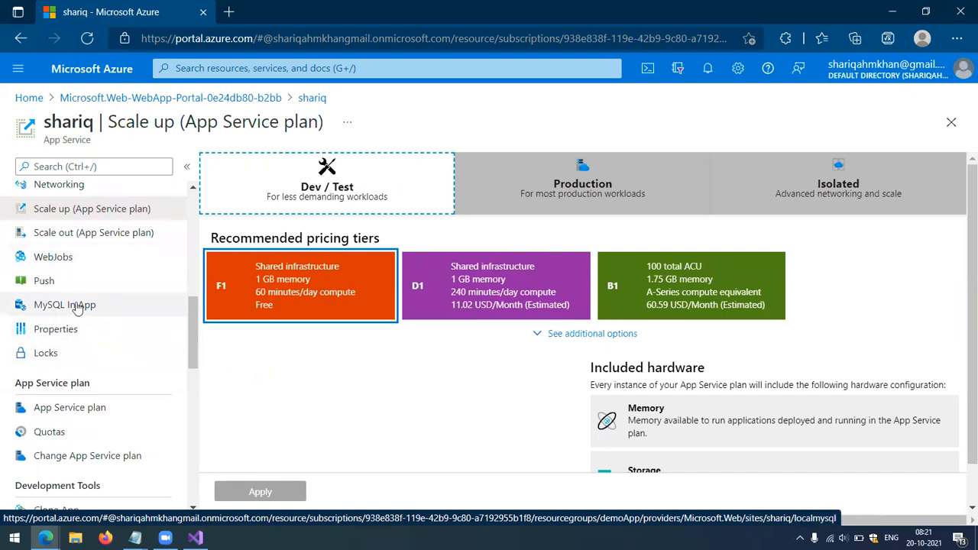
{"action": "scroll", "coordinate": [78, 308], "scroll_direction": "down", "scroll_amount": 1}
{"action": "scroll", "coordinate": [77, 308], "scroll_direction": "down", "scroll_amount": 3}
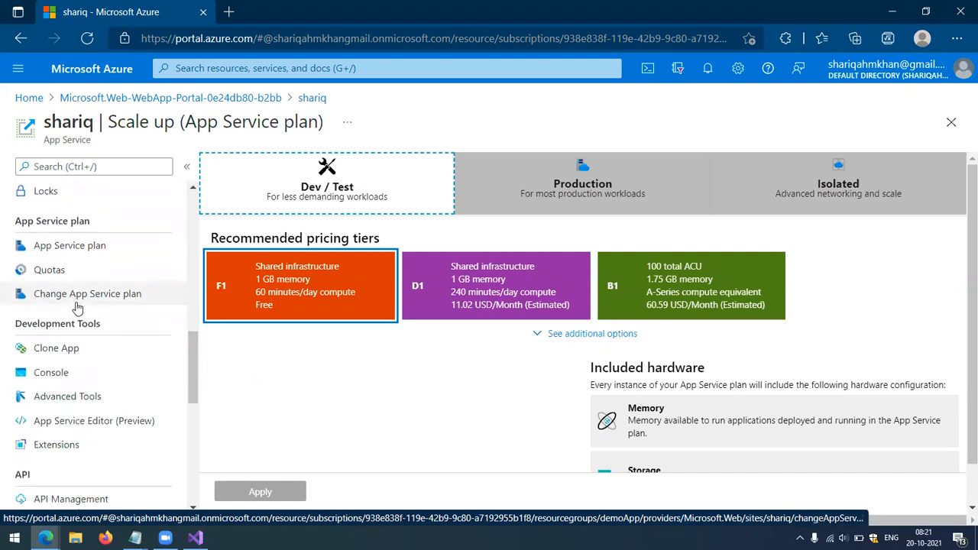
Step: Open the web app's CORS settings and read the description of Cross-Origin Resource Sharing
{"action": "scroll", "coordinate": [76, 308], "scroll_direction": "down", "scroll_amount": 1}
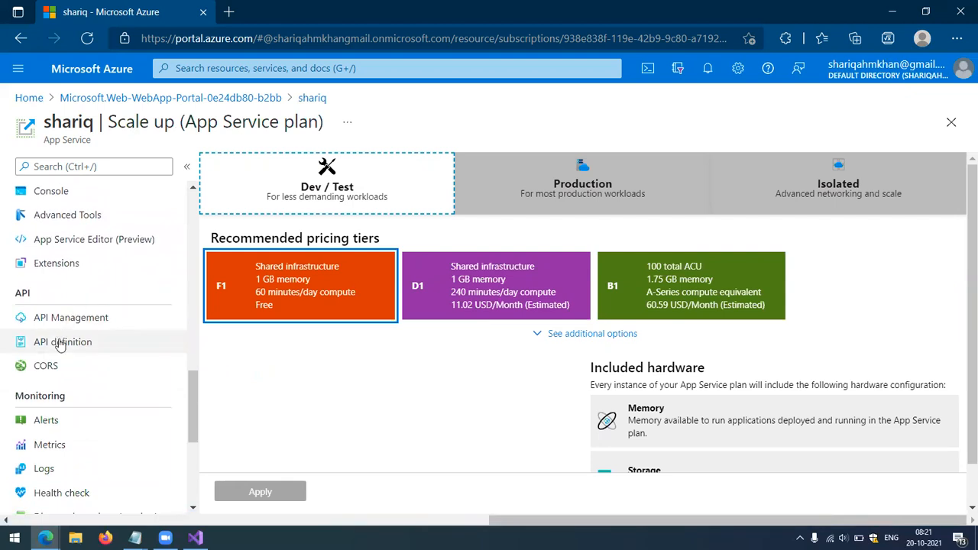
{"action": "left_click", "coordinate": [47, 365]}
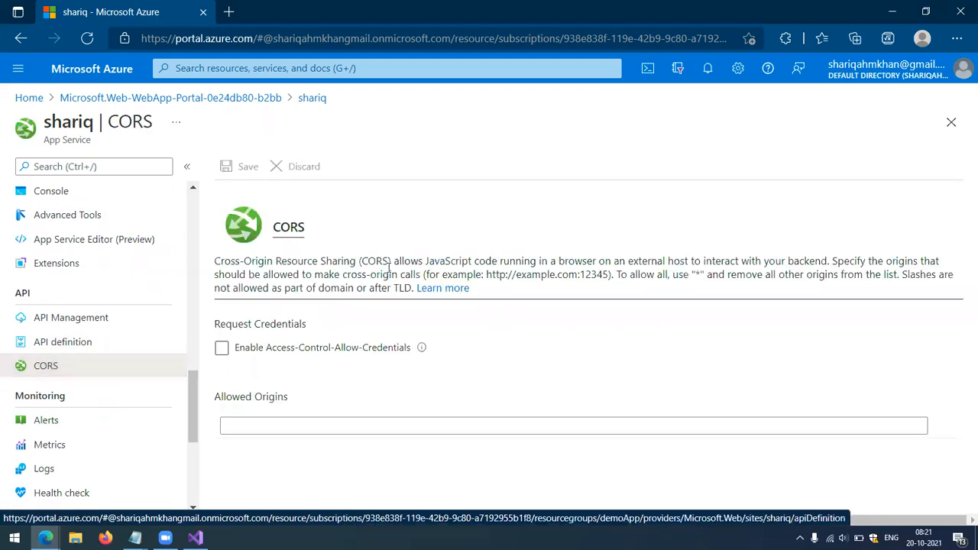
{"action": "double_click", "coordinate": [352, 261]}
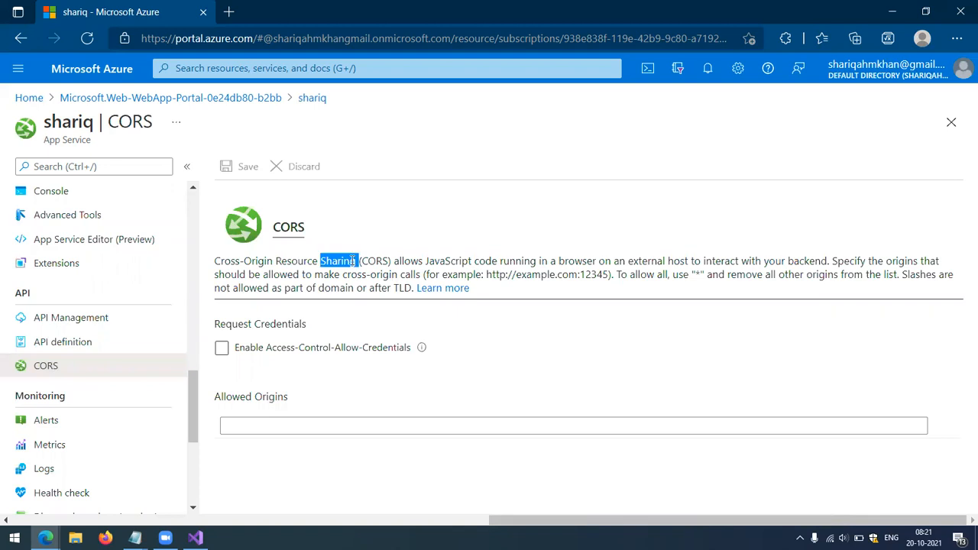
{"action": "left_click", "coordinate": [353, 261]}
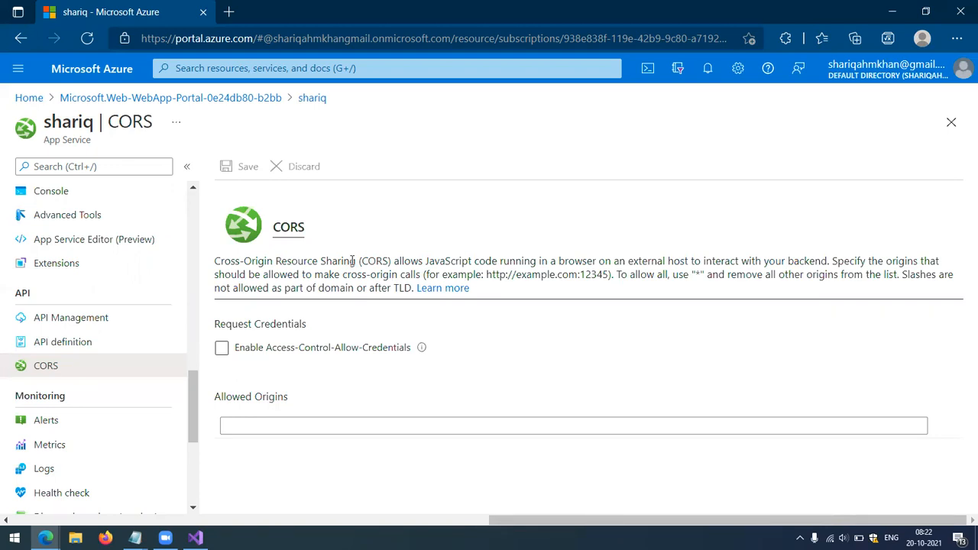
{"action": "double_click", "coordinate": [352, 260]}
{"action": "left_click", "coordinate": [456, 258]}
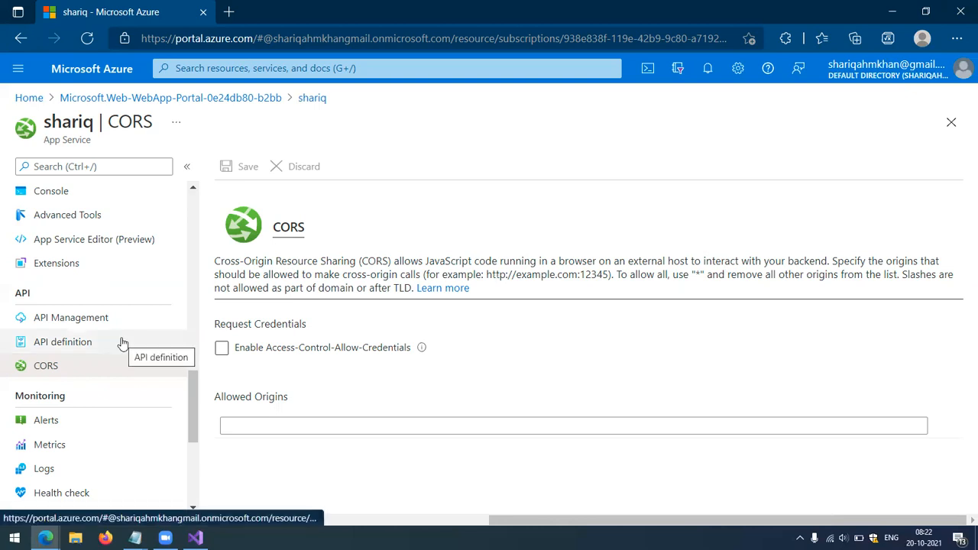
Step: Look over the web app's Monitoring and Automation options, and return to its Overview page to review the details
{"action": "scroll", "coordinate": [100, 400], "scroll_direction": "down", "scroll_amount": 3}
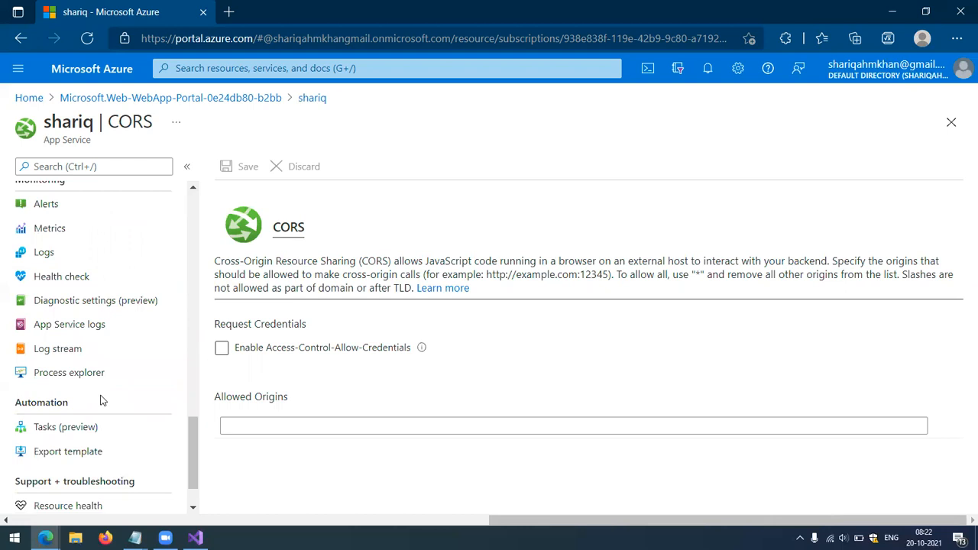
{"action": "scroll", "coordinate": [100, 396], "scroll_direction": "down", "scroll_amount": 1}
{"action": "scroll", "coordinate": [99, 395], "scroll_direction": "up", "scroll_amount": 15}
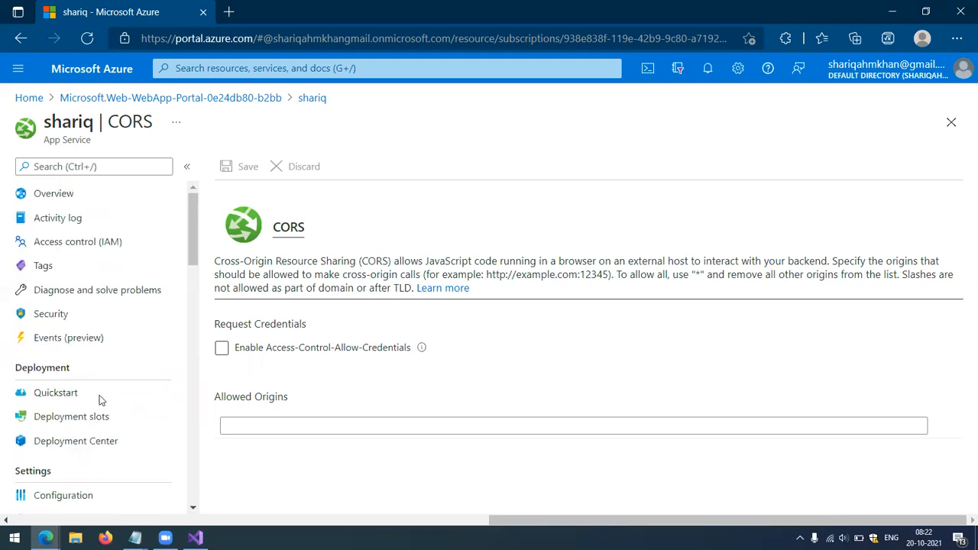
{"action": "left_click", "coordinate": [84, 207]}
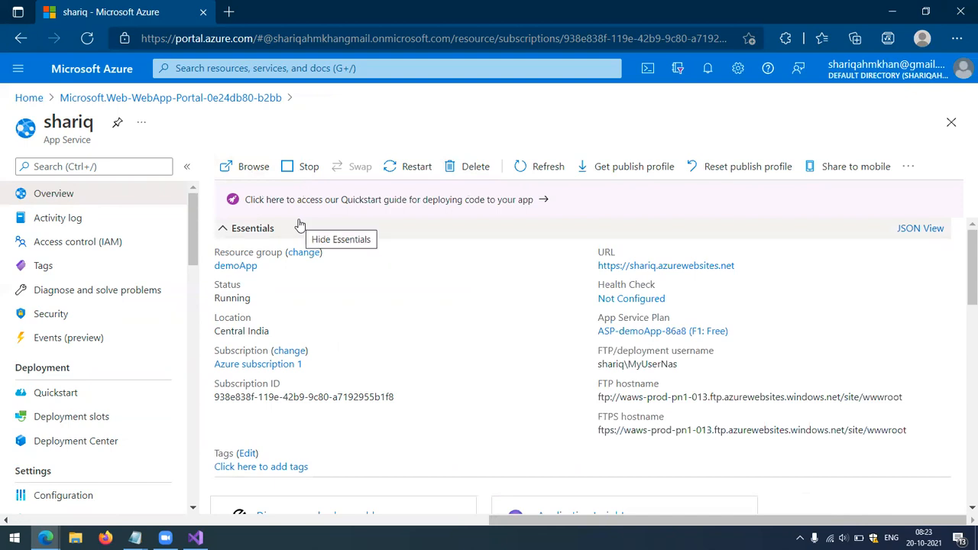
{"action": "scroll", "coordinate": [358, 369], "scroll_direction": "down", "scroll_amount": 2}
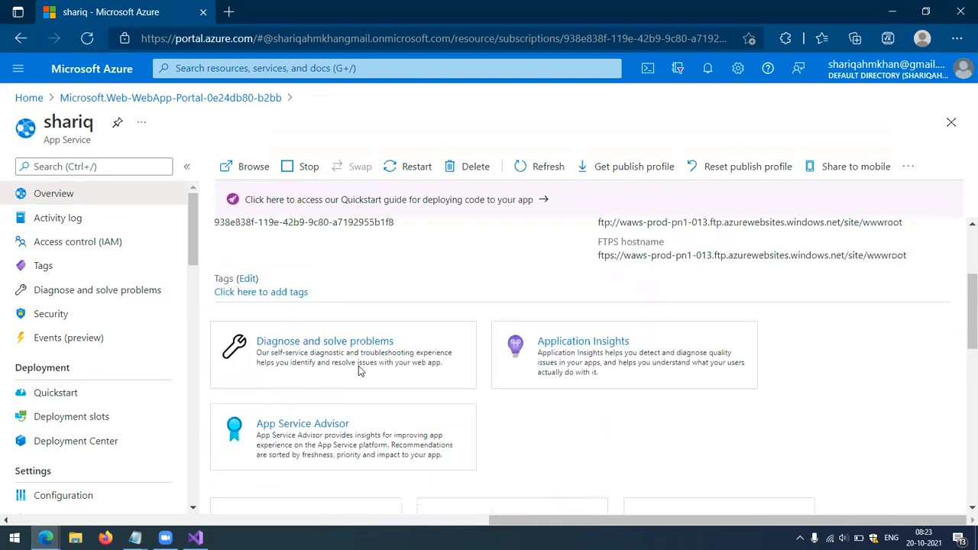
{"action": "scroll", "coordinate": [359, 372], "scroll_direction": "up", "scroll_amount": 2}
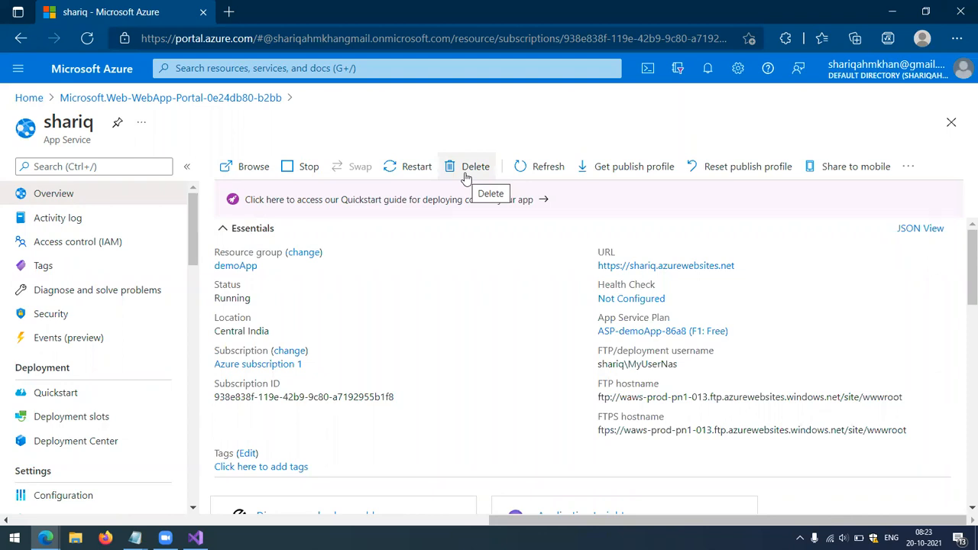
{"action": "left_click", "coordinate": [214, 101]}
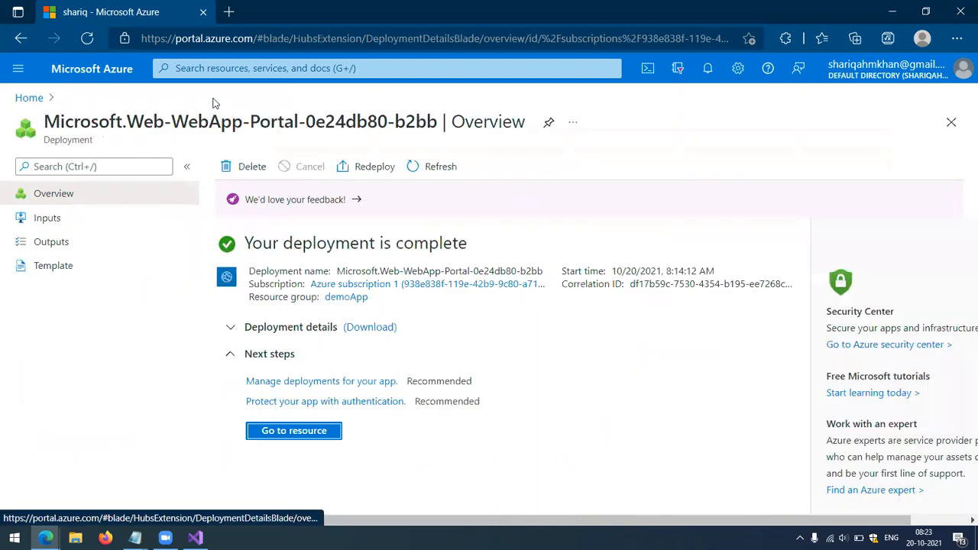
{"action": "left_click", "coordinate": [292, 433]}
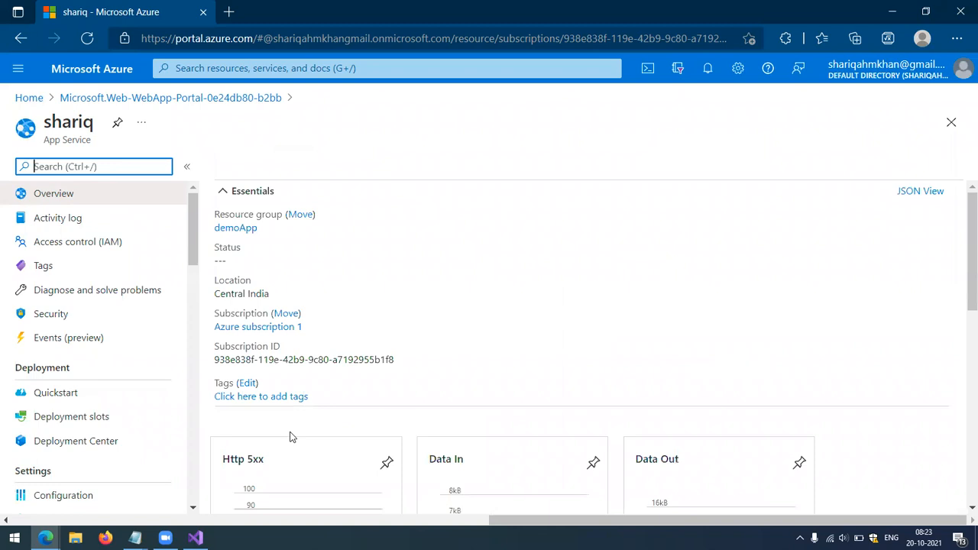
{"action": "left_click", "coordinate": [245, 233]}
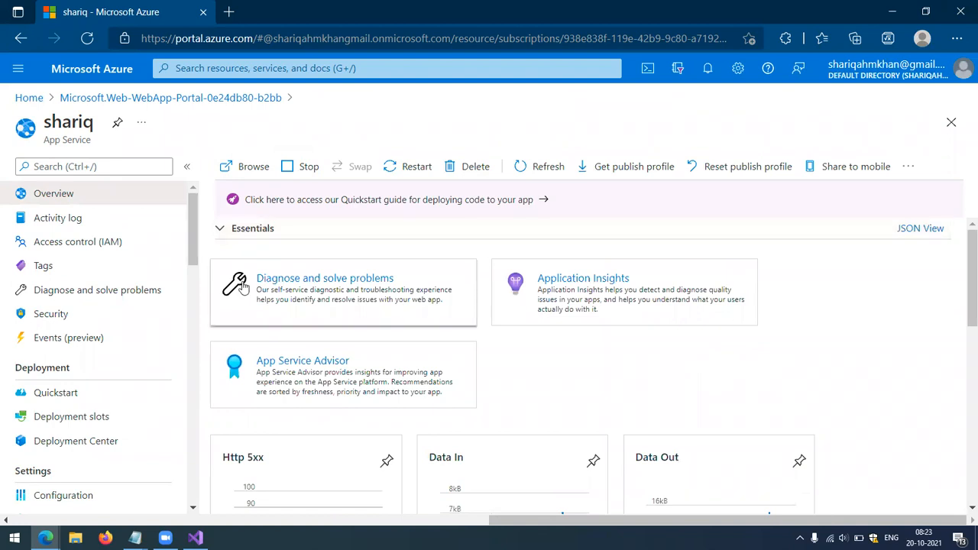
{"action": "left_click", "coordinate": [224, 238]}
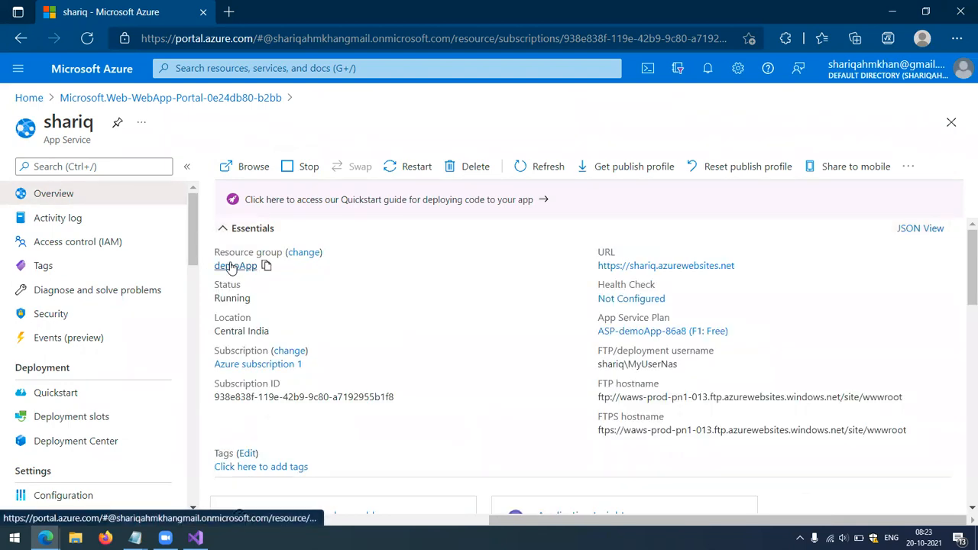
Step: Delete the web app's demoApp resource group, confirming with its name, and return to the portal home page
{"action": "left_click", "coordinate": [232, 266]}
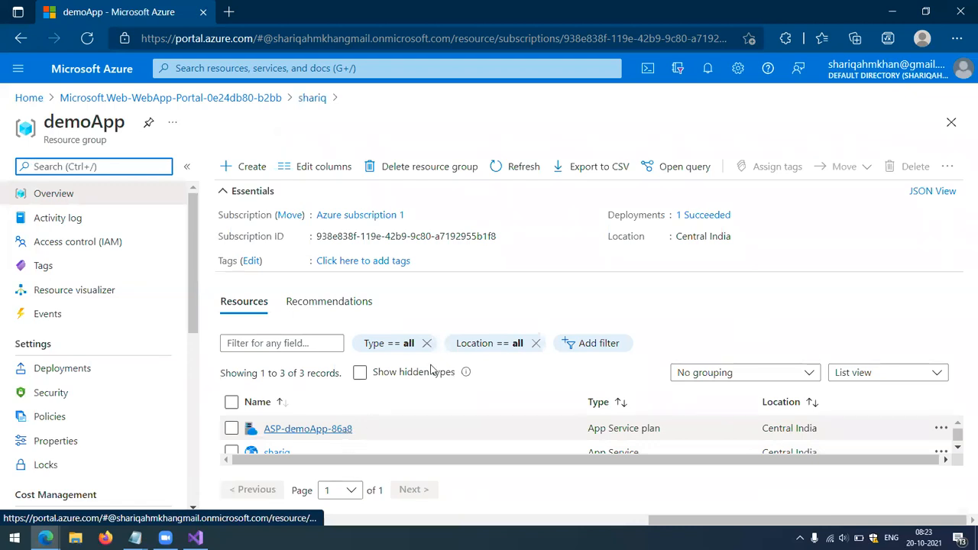
{"action": "left_click", "coordinate": [446, 166]}
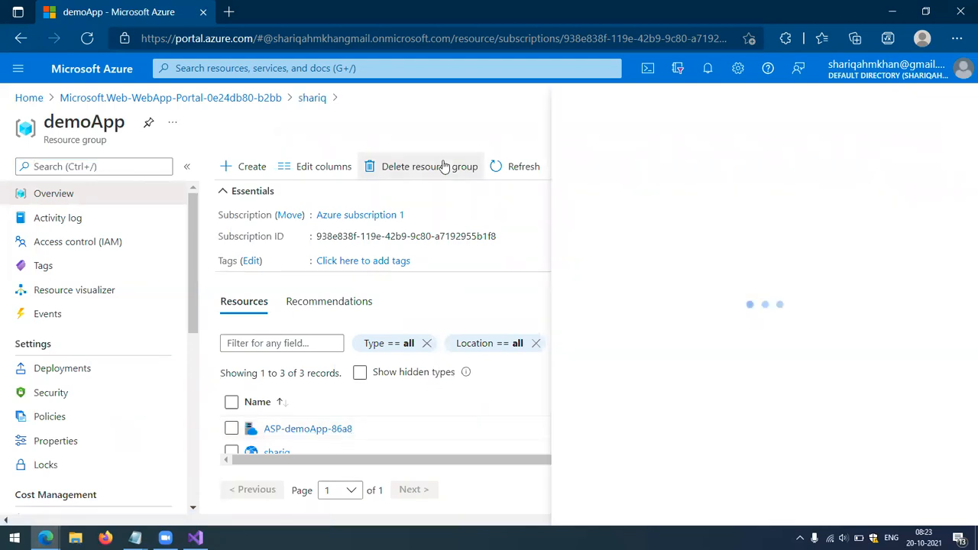
{"action": "double_click", "coordinate": [721, 153]}
{"action": "key", "text": "ctrl+c"}
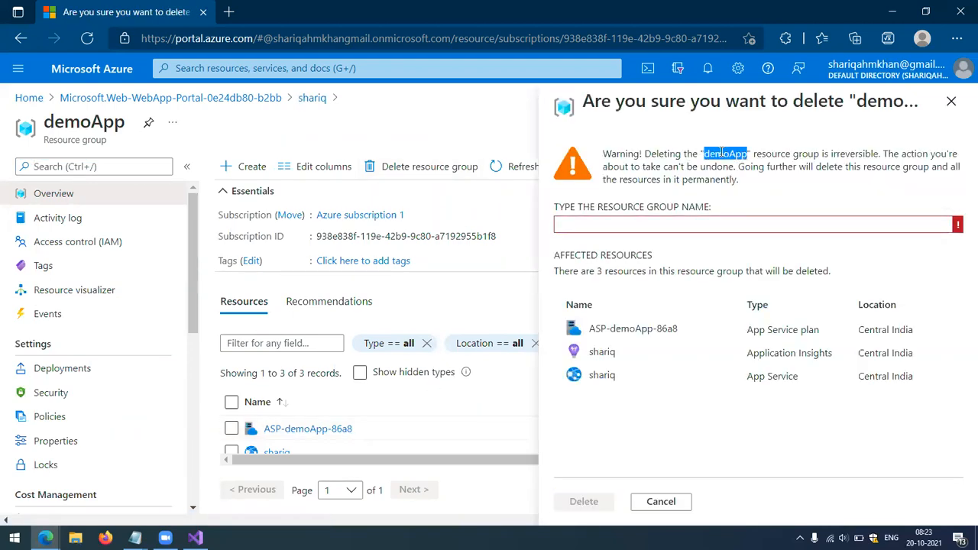
{"action": "left_click", "coordinate": [660, 223]}
{"action": "key", "text": "ctrl+v"}
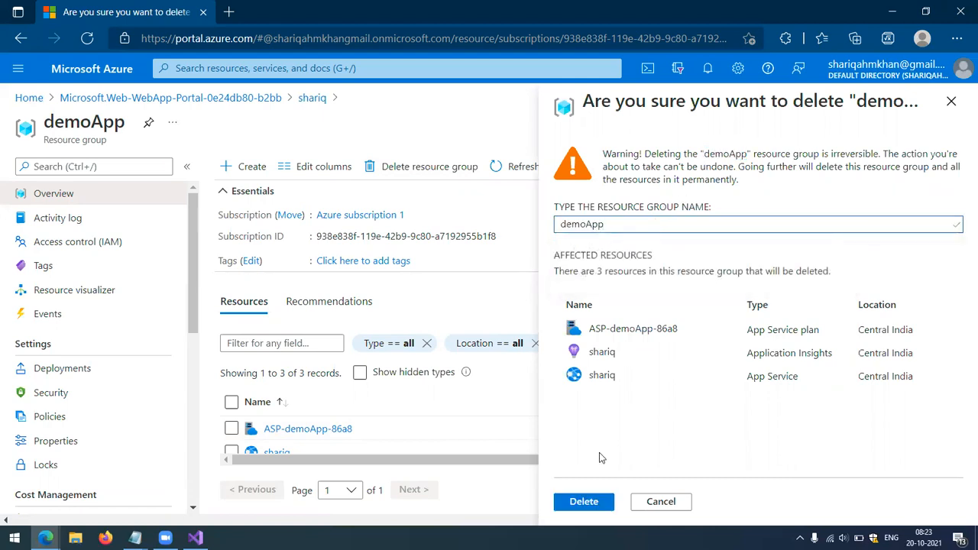
{"action": "left_click", "coordinate": [588, 501]}
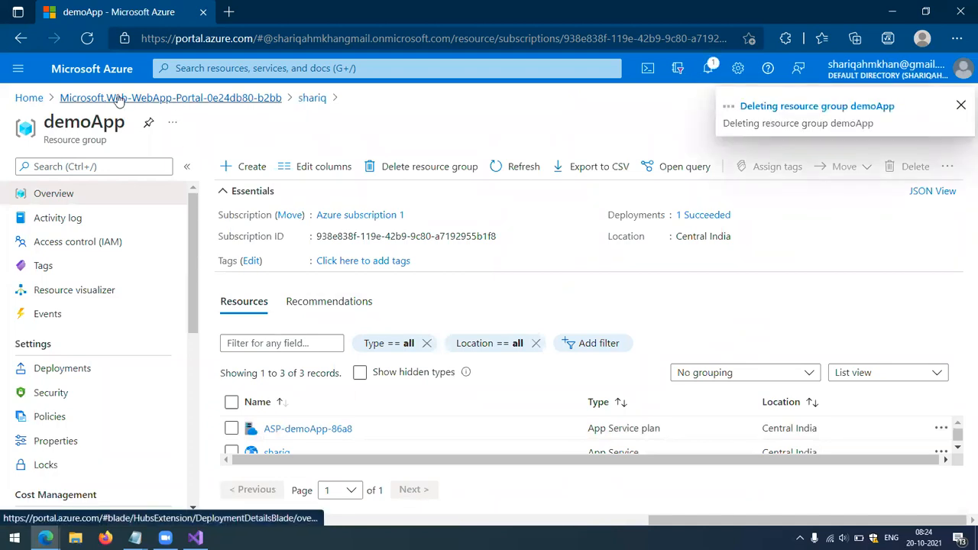
{"action": "left_click", "coordinate": [39, 98]}
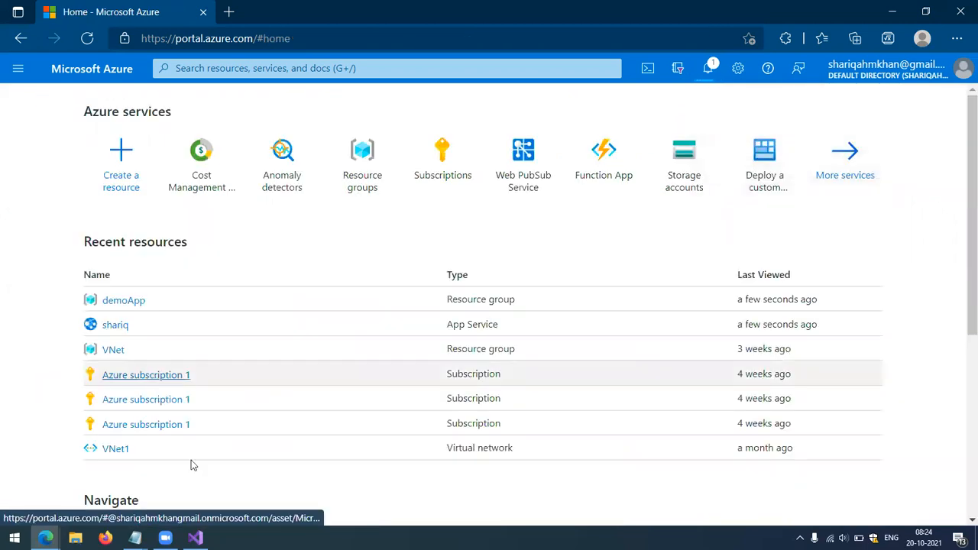
Step: Switch to Visual Studio 2019 and start a new project from the ASP.NET Core Web App template, searching templates for "dotnet core"
{"action": "left_click", "coordinate": [195, 537]}
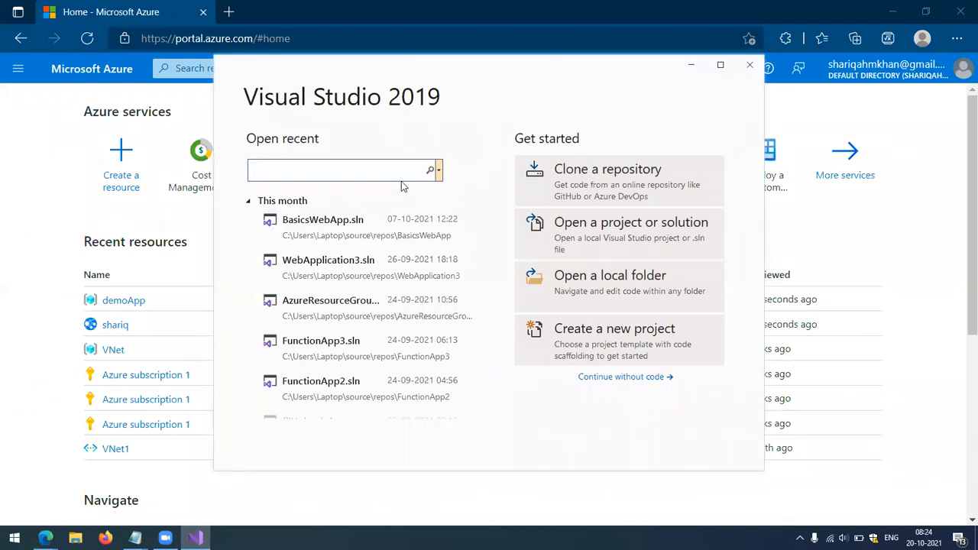
{"action": "left_click", "coordinate": [628, 347]}
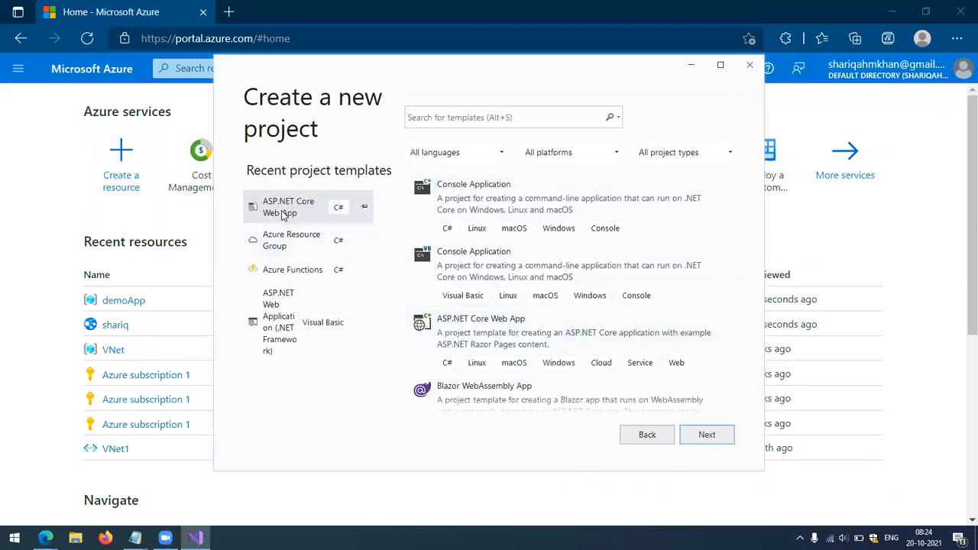
{"action": "left_click", "coordinate": [490, 113]}
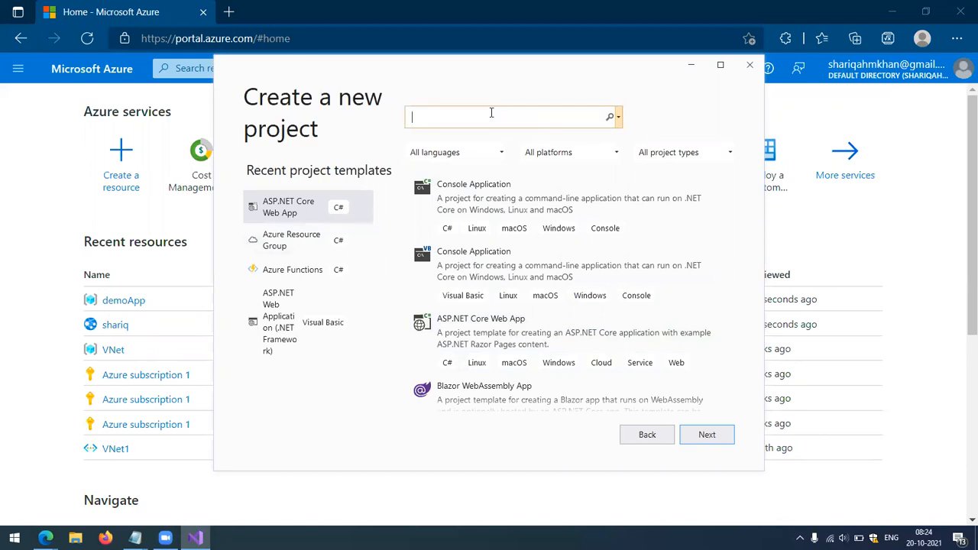
{"action": "type", "text": "dotnet core"}
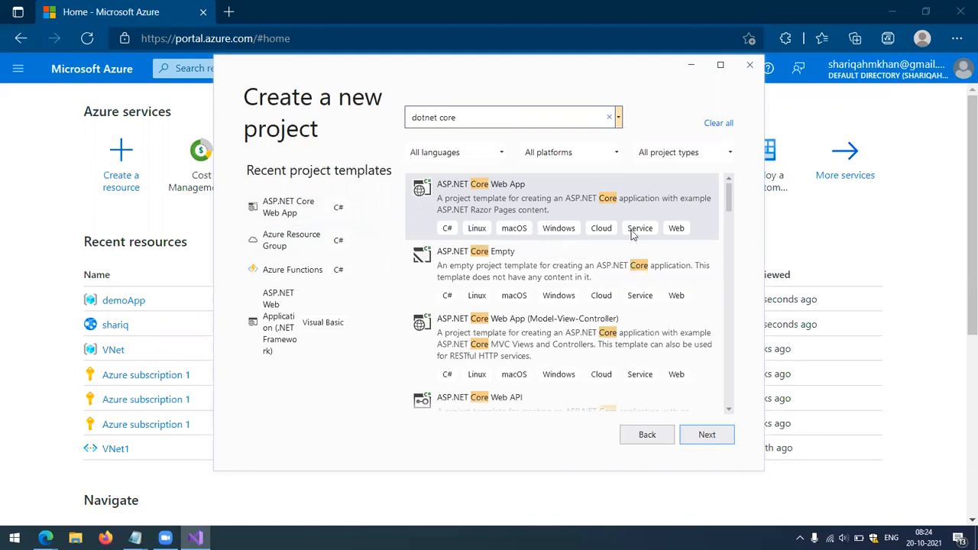
{"action": "left_click", "coordinate": [587, 202]}
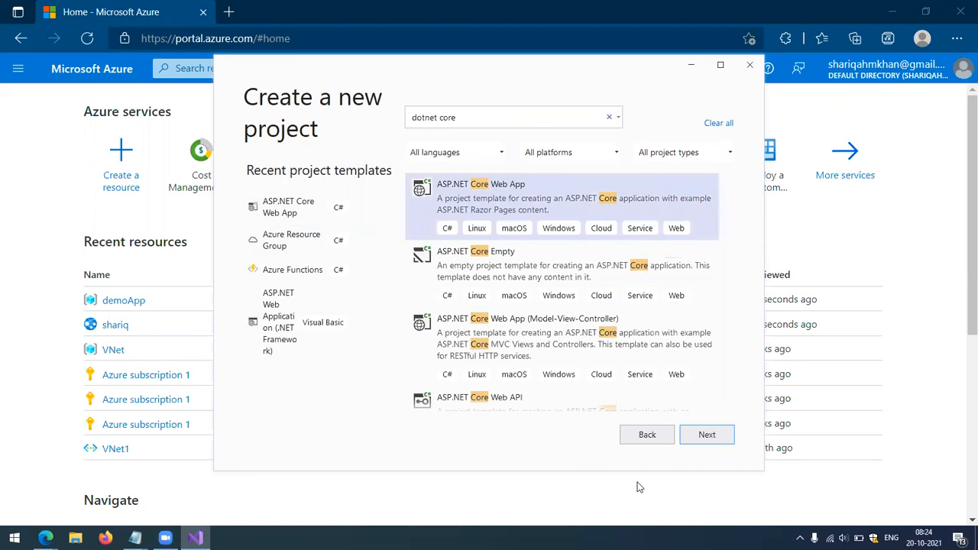
{"action": "left_click", "coordinate": [709, 436]}
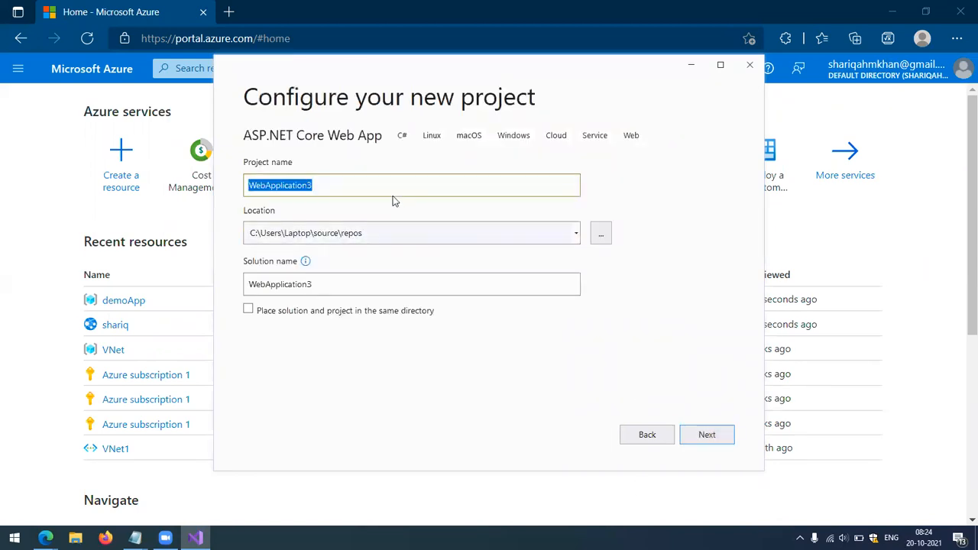
Step: Name the new project DemoApp1 and continue to the additional information page
{"action": "type", "text": "DemoA"}
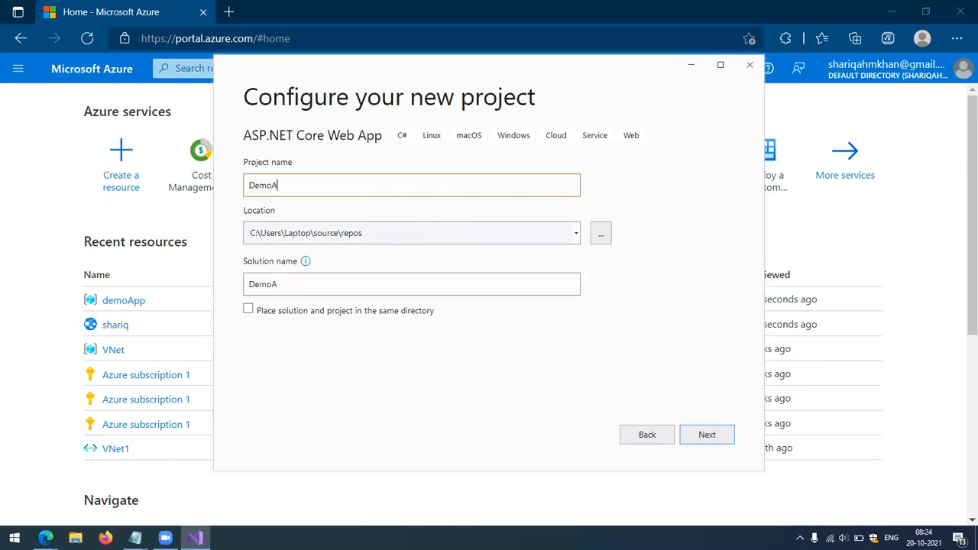
{"action": "type", "text": "pp1"}
{"action": "left_click", "coordinate": [697, 443]}
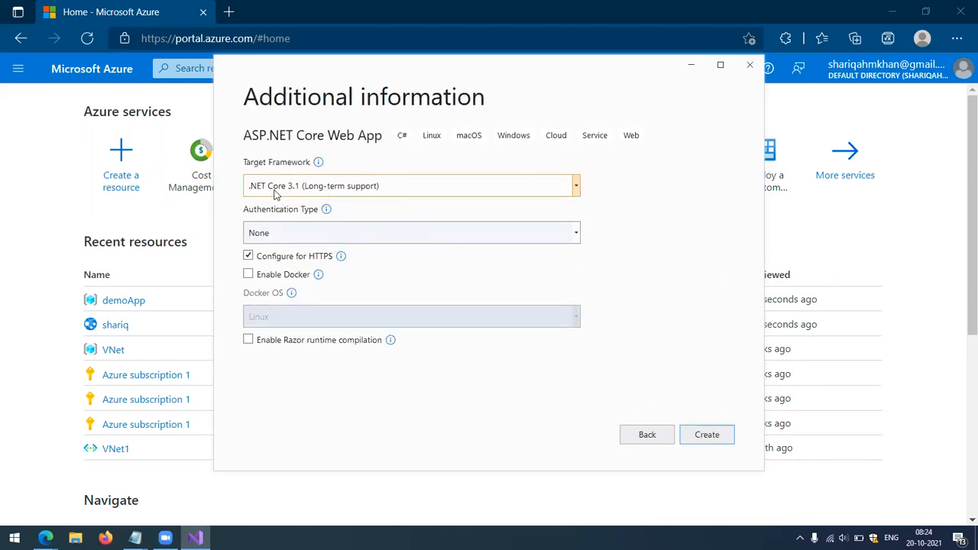
Step: Examine the Authentication Type choices and the Docker option with its OS setting, leaving authentication at None and Docker disabled
{"action": "left_click", "coordinate": [291, 235]}
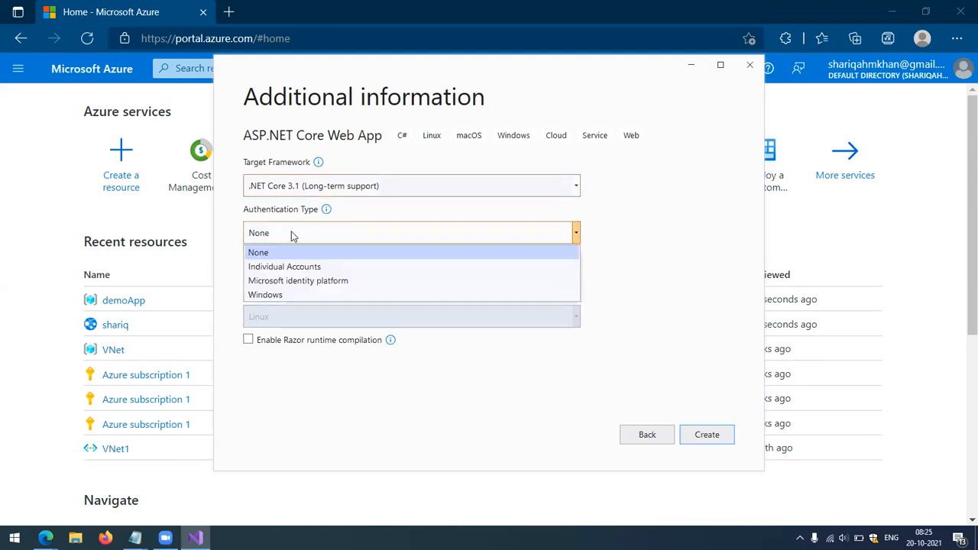
{"action": "left_click", "coordinate": [291, 235]}
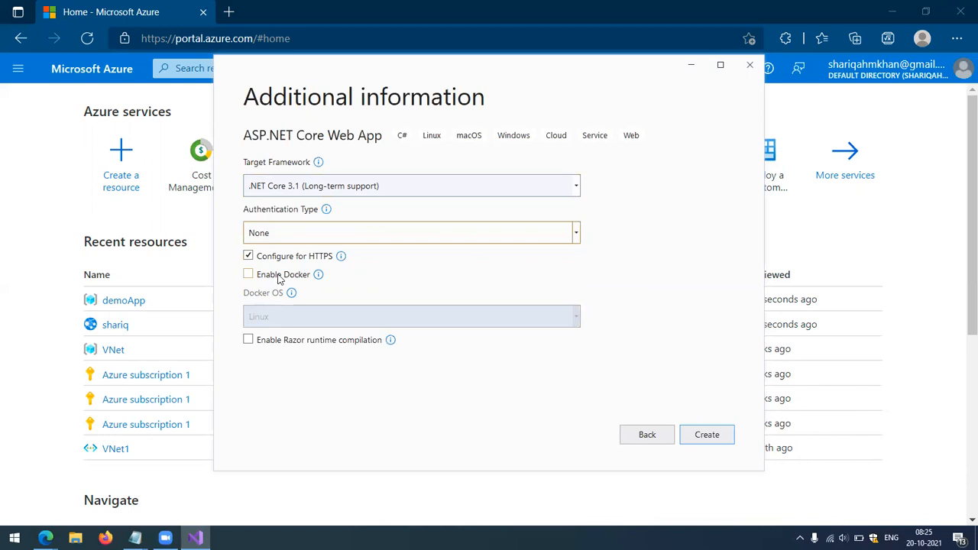
{"action": "left_click", "coordinate": [249, 275]}
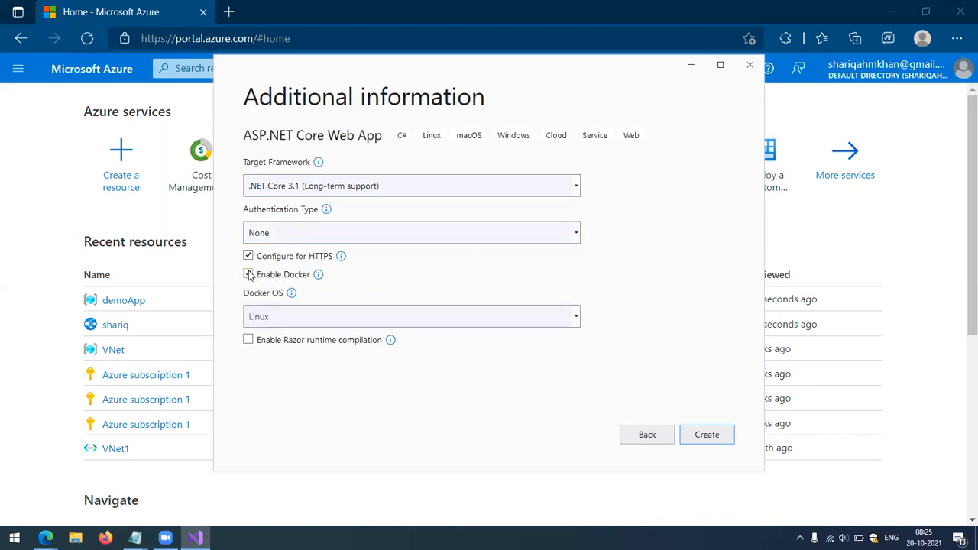
{"action": "left_click", "coordinate": [305, 318]}
{"action": "left_click", "coordinate": [305, 318]}
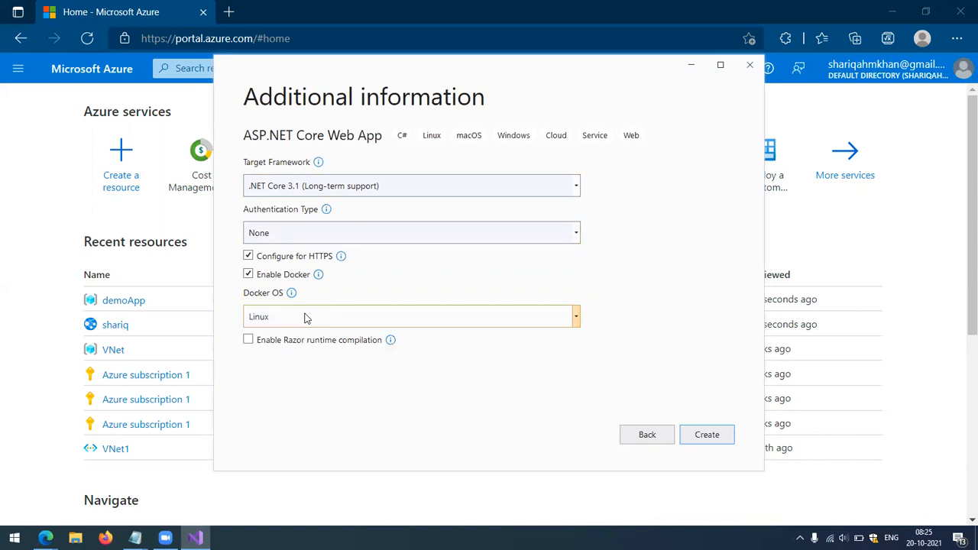
{"action": "left_click", "coordinate": [261, 279]}
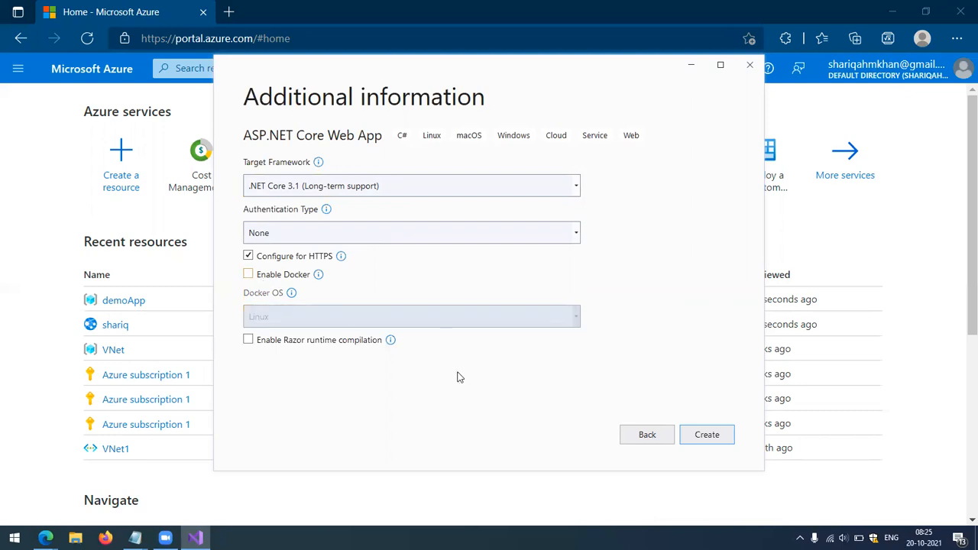
Step: Create the DemoApp1 project, check the Azure portal notifications for the resource group deletion, and return to Visual Studio
{"action": "left_click", "coordinate": [724, 440]}
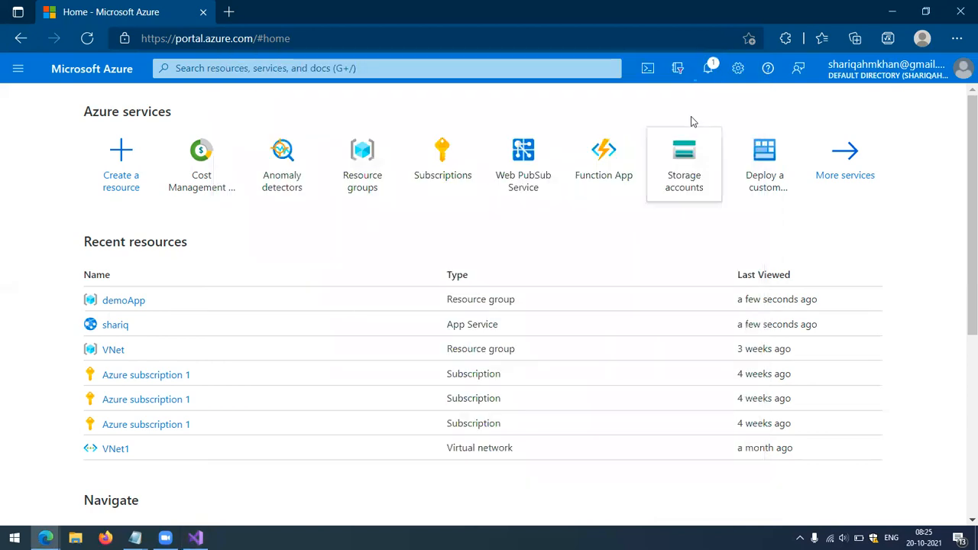
{"action": "left_click", "coordinate": [708, 69]}
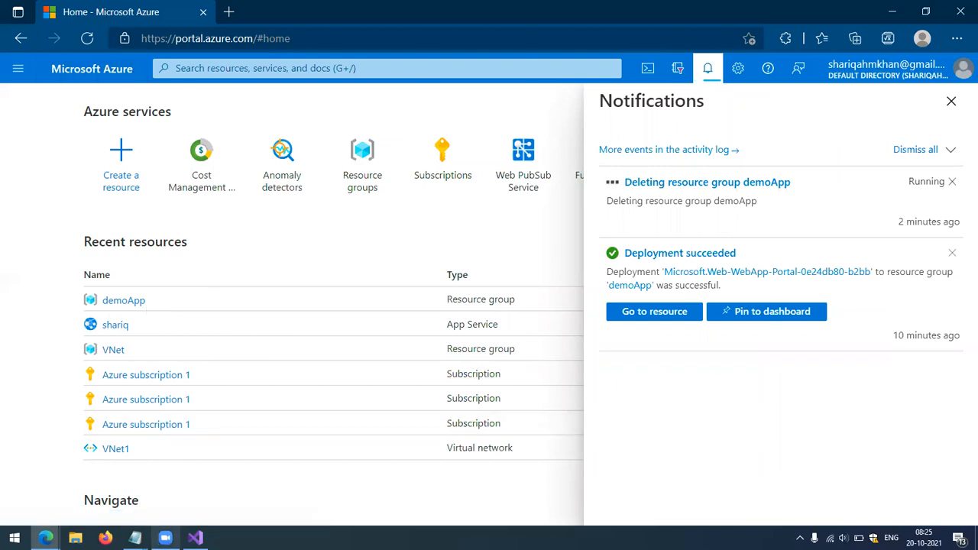
{"action": "left_click", "coordinate": [195, 538]}
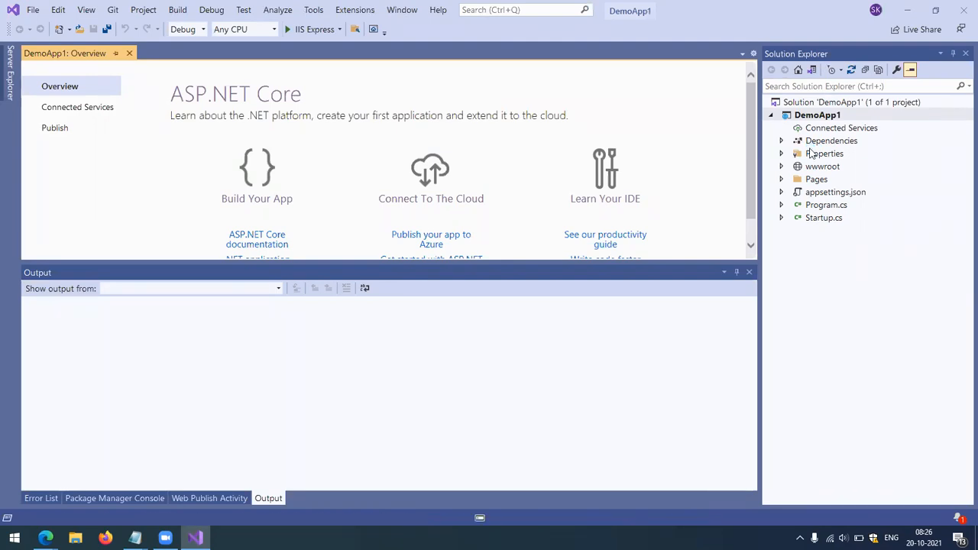
Step: Open Index.cshtml from the Pages folder, inspect its Welcome heading, and close the file
{"action": "left_click", "coordinate": [780, 179]}
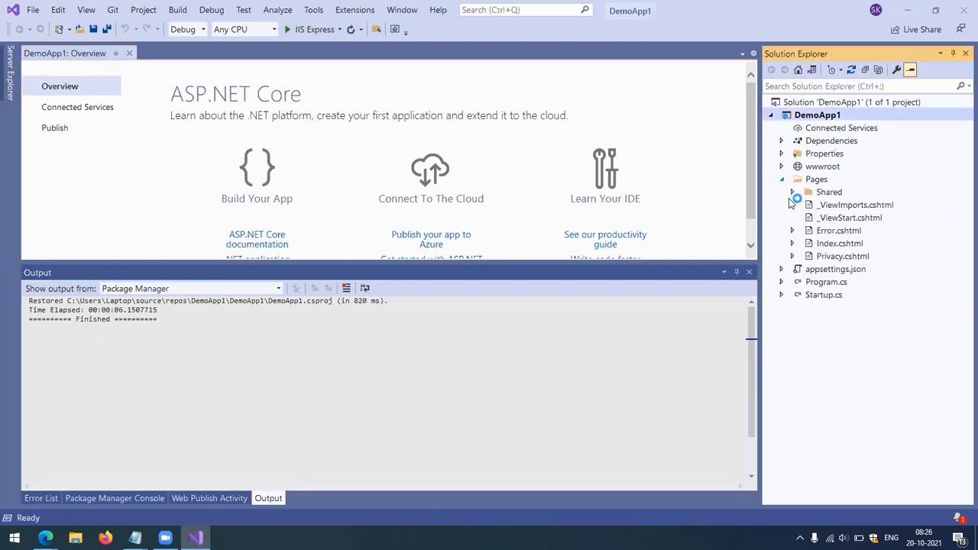
{"action": "left_click", "coordinate": [830, 244]}
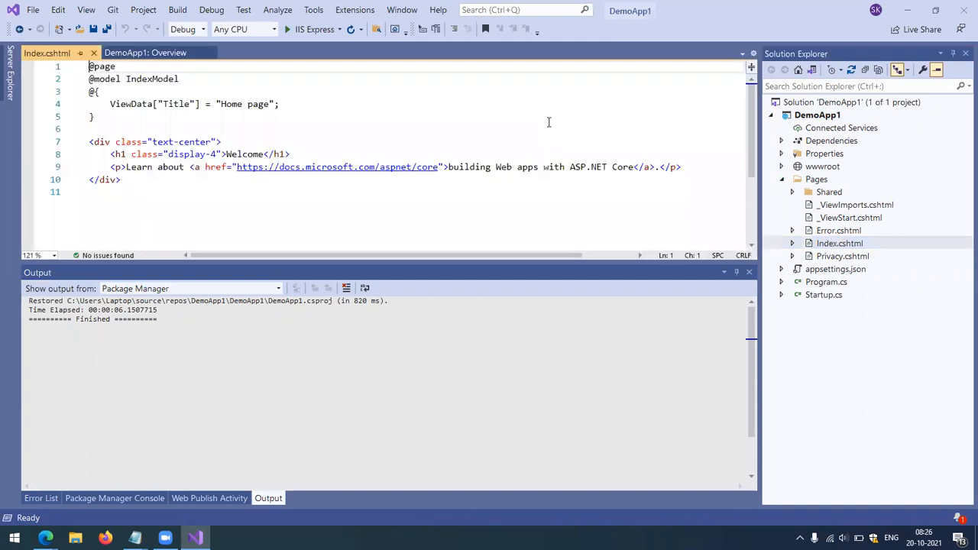
{"action": "left_click", "coordinate": [237, 157]}
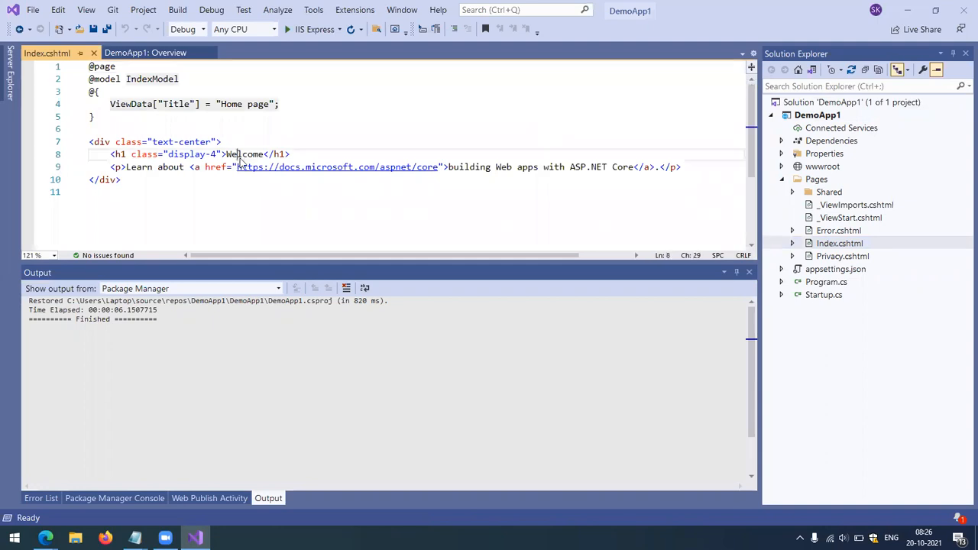
{"action": "double_click", "coordinate": [239, 157]}
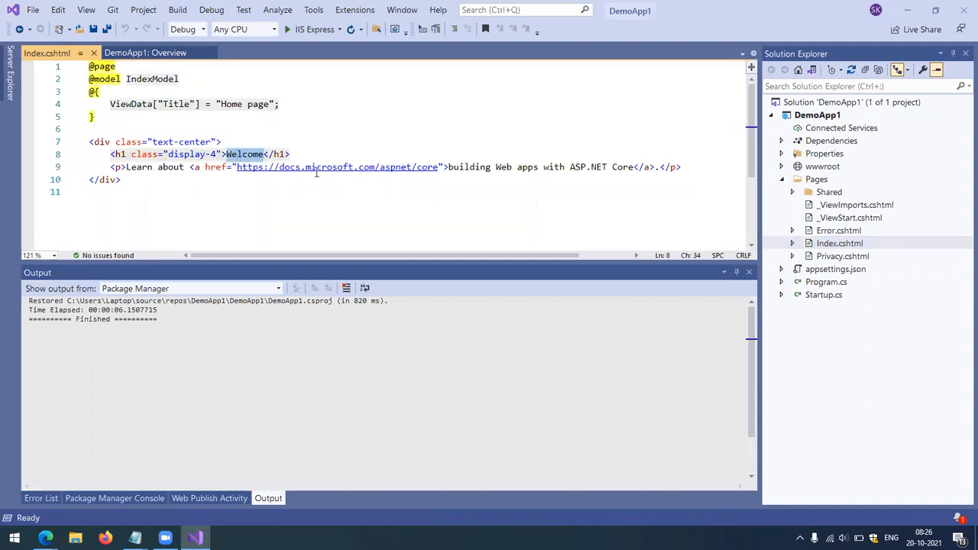
{"action": "left_click", "coordinate": [93, 52]}
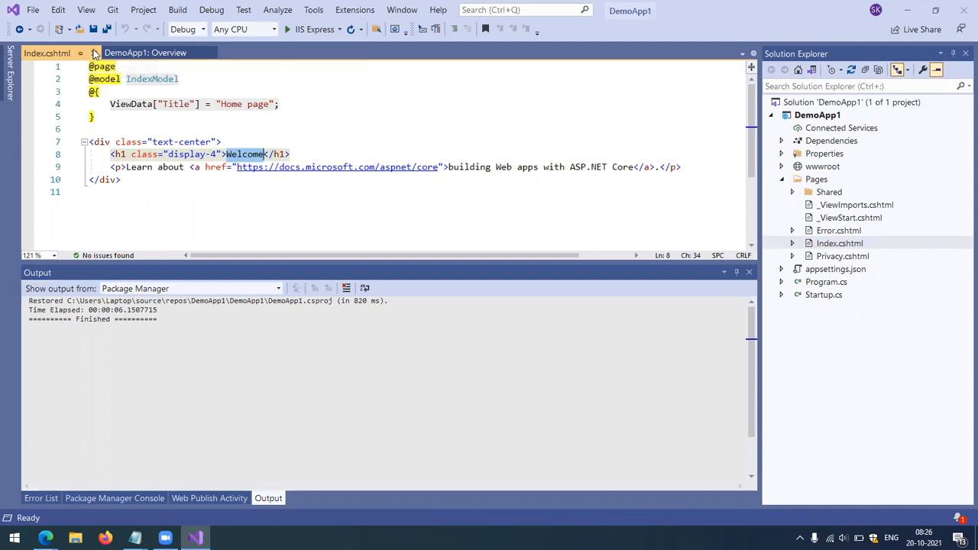
Step: Examine appsettings.json and the contents of Program.cs and Startup.cs in the project tree, and collapse them again
{"action": "left_click", "coordinate": [782, 270]}
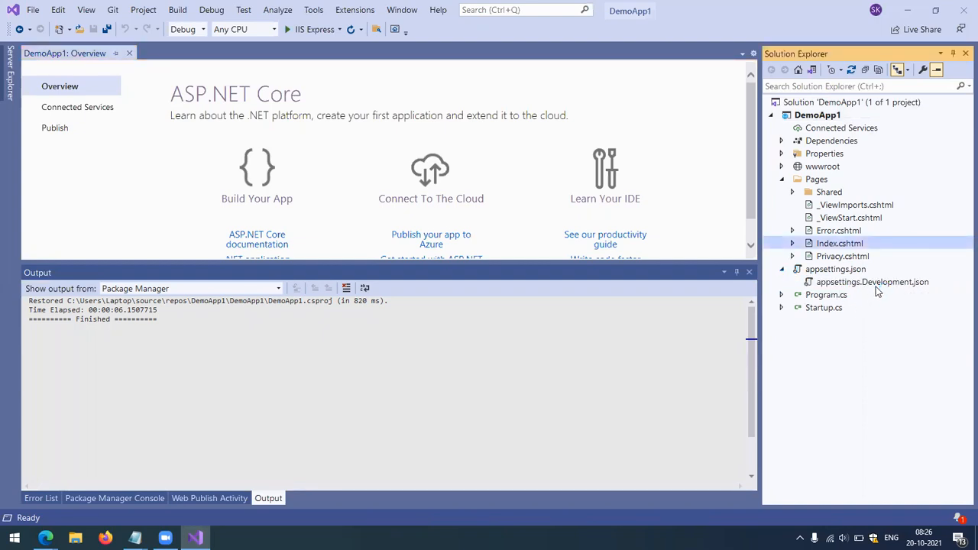
{"action": "left_click", "coordinate": [781, 307]}
{"action": "left_click", "coordinate": [781, 295]}
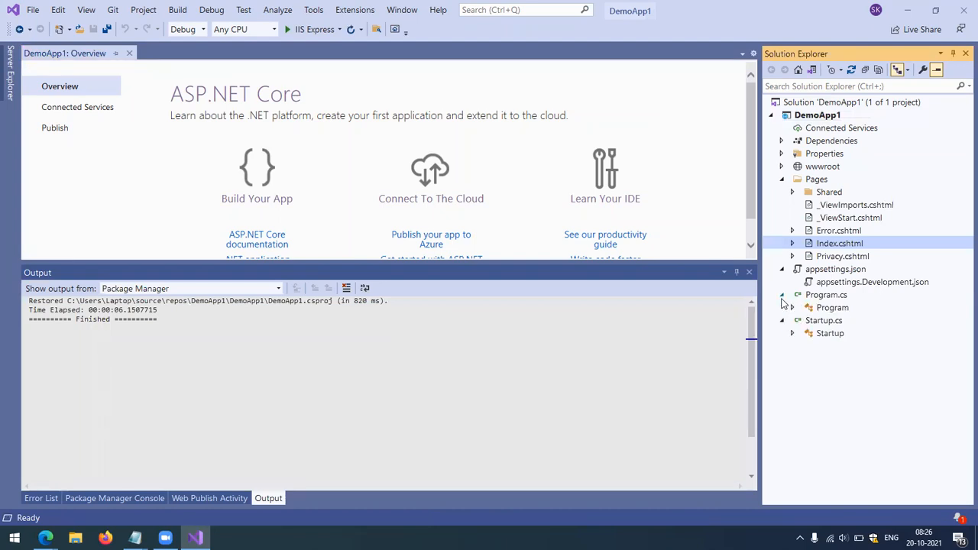
{"action": "left_click", "coordinate": [827, 273]}
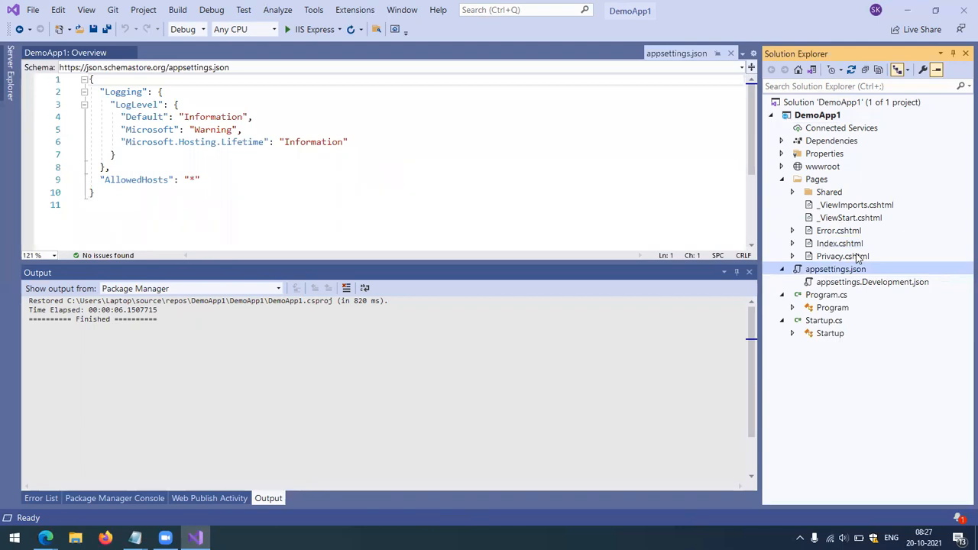
{"action": "left_click", "coordinate": [781, 269]}
{"action": "left_click", "coordinate": [781, 282]}
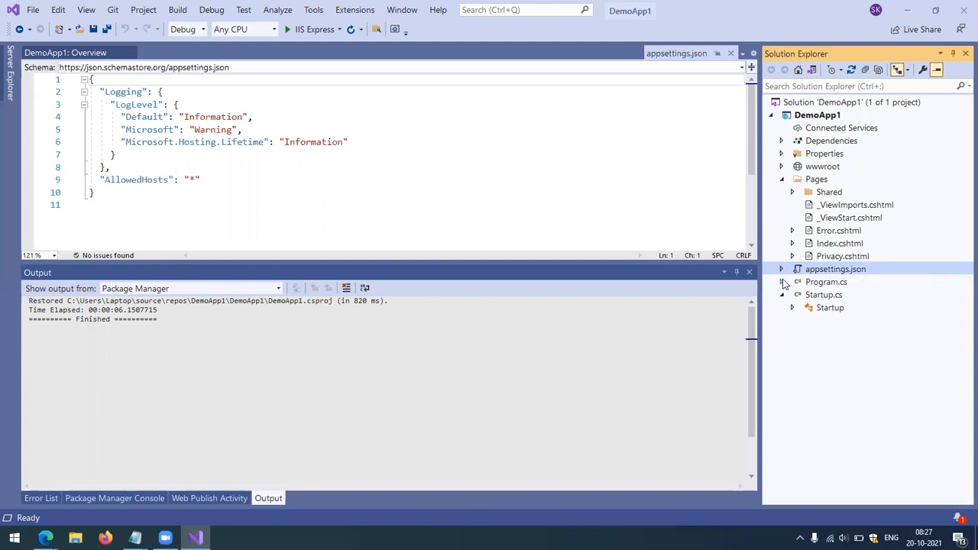
{"action": "left_click", "coordinate": [782, 295]}
Step: View the target framework in the DemoApp1 project file, close the file, and select the project
{"action": "left_click", "coordinate": [819, 118]}
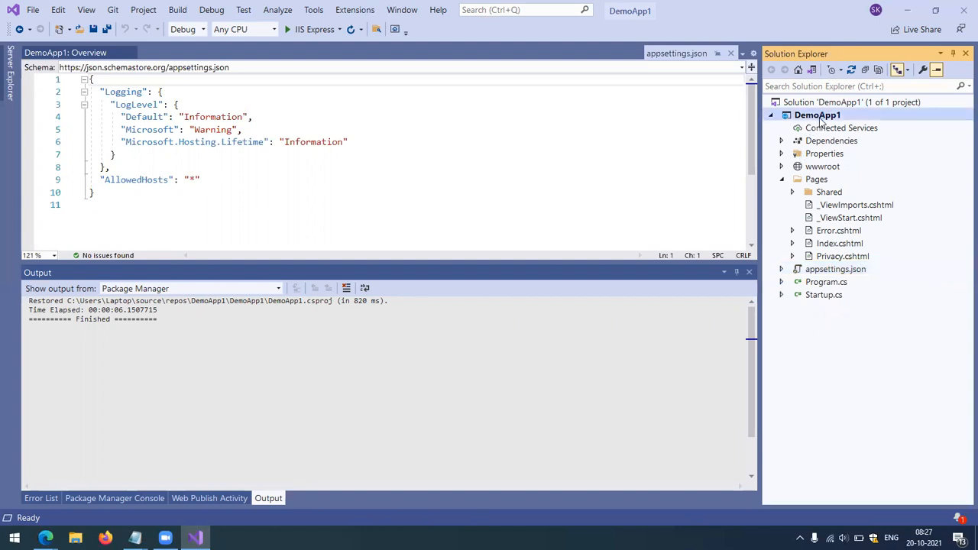
{"action": "double_click", "coordinate": [819, 118]}
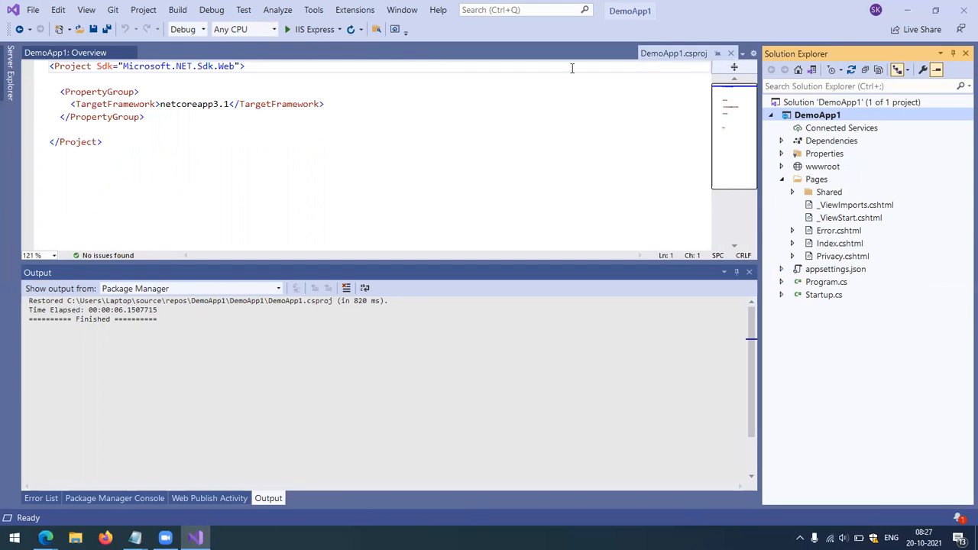
{"action": "left_click", "coordinate": [731, 53]}
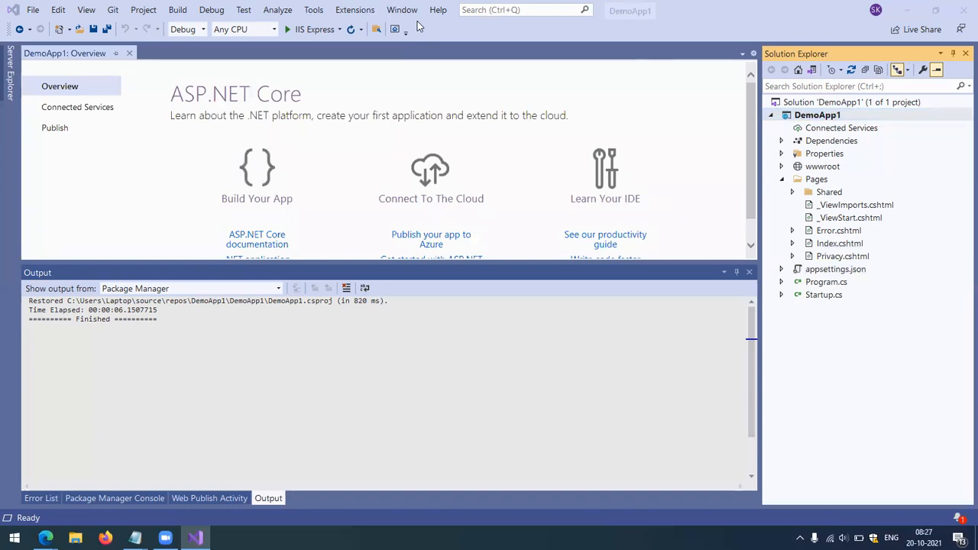
{"action": "left_click", "coordinate": [802, 117]}
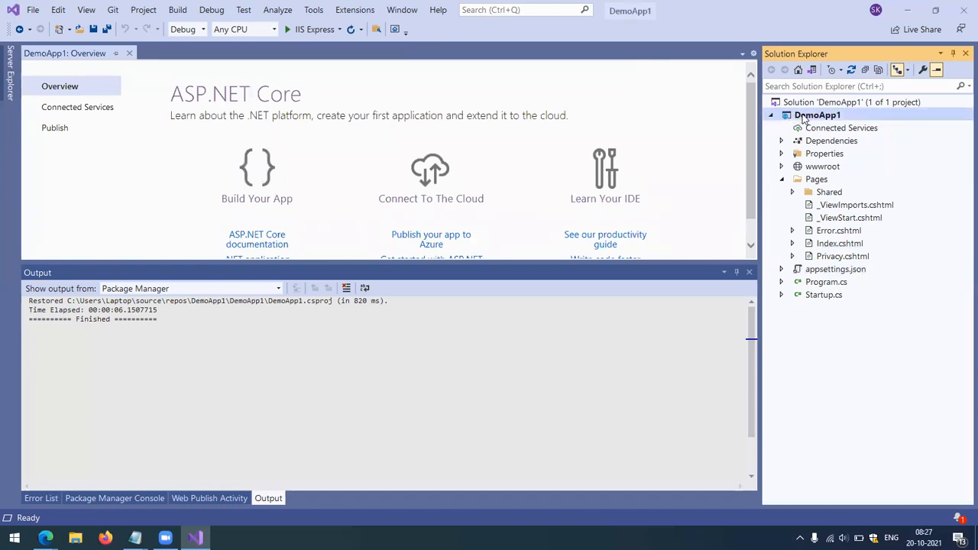
{"action": "right_click", "coordinate": [802, 117]}
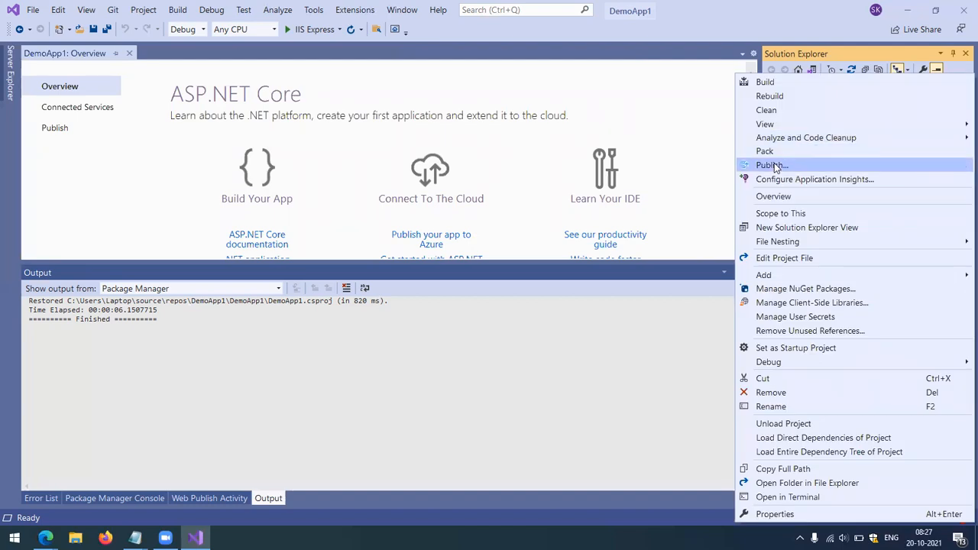
{"action": "left_click", "coordinate": [772, 165]}
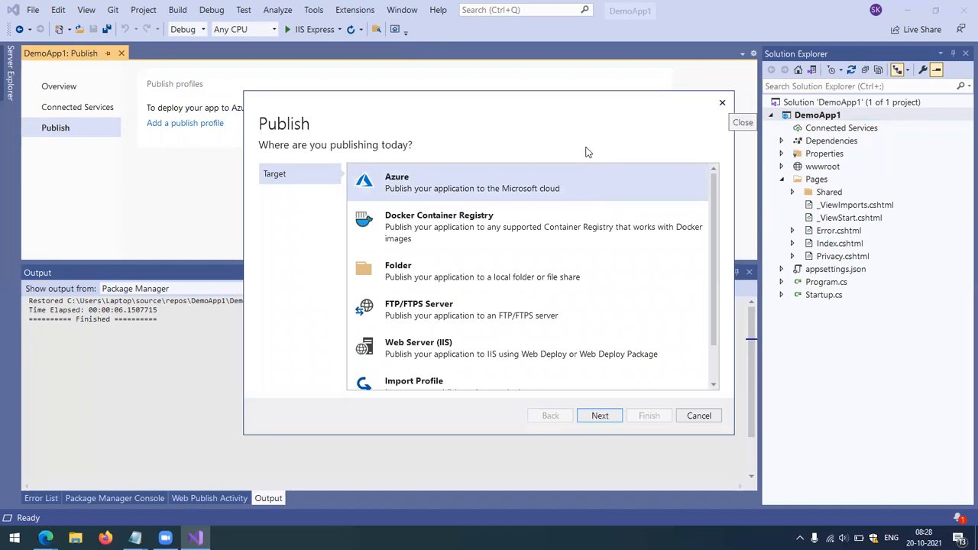
{"action": "key", "text": "Escape"}
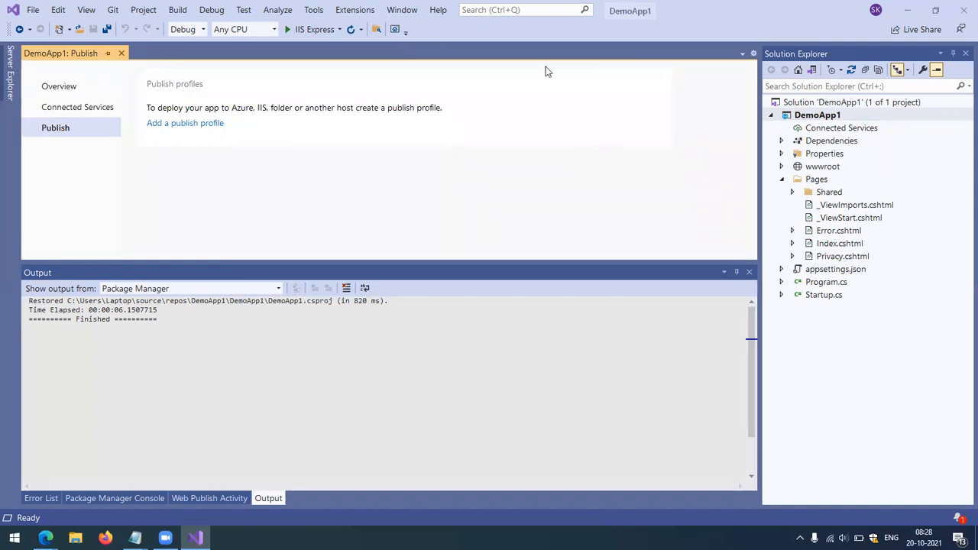
Step: Search the online Visual Studio extensions for "app service" and for "azure resource"
{"action": "left_click", "coordinate": [347, 10]}
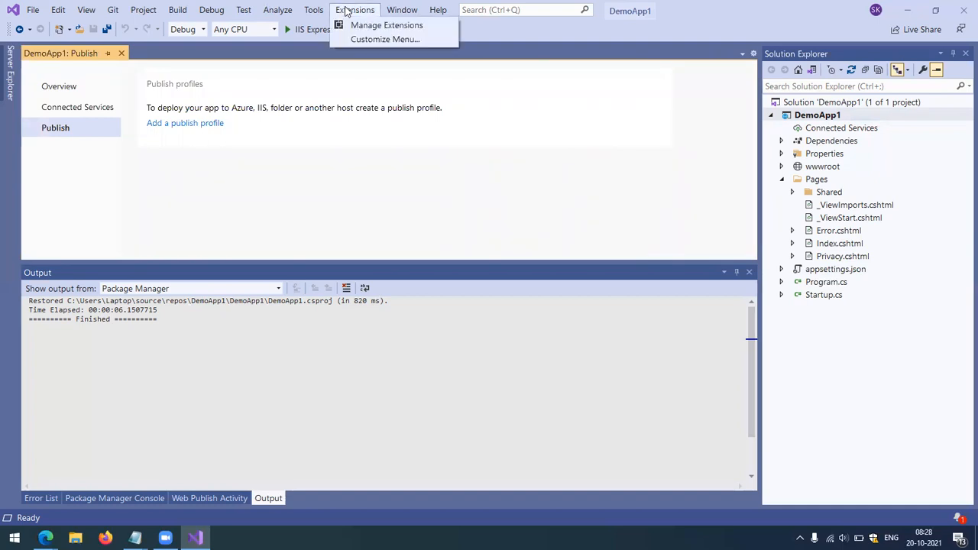
{"action": "left_click", "coordinate": [386, 25]}
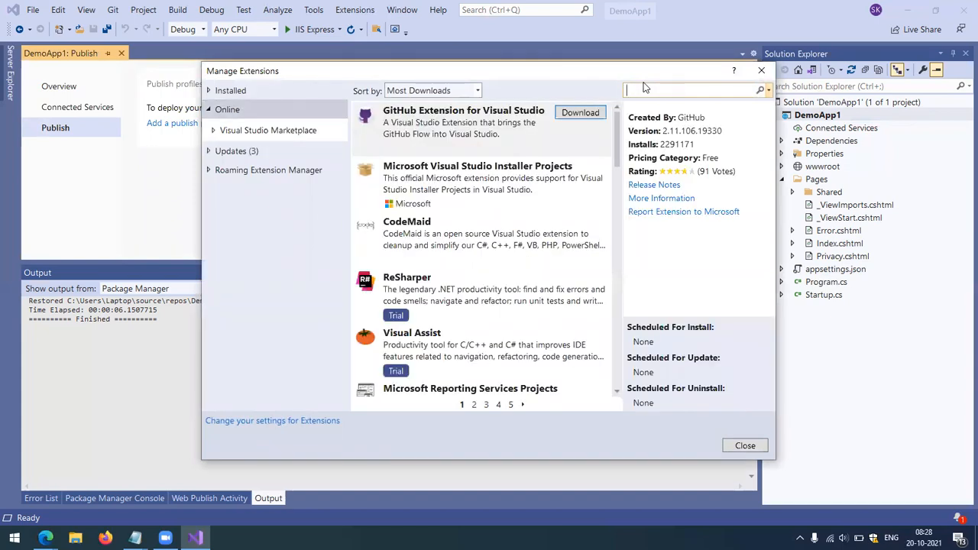
{"action": "type", "text": "app service"}
{"action": "key", "text": "Return"}
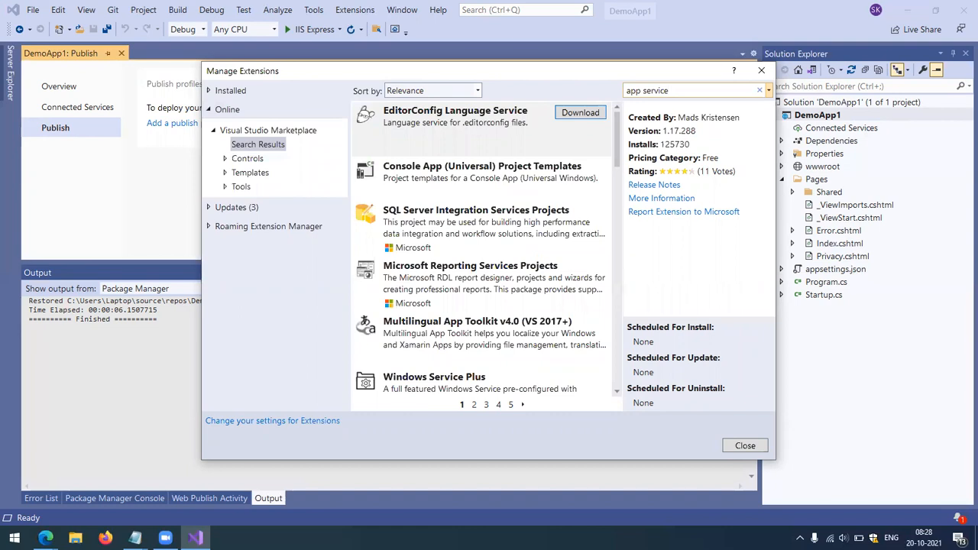
{"action": "key", "text": "ctrl+a"}
{"action": "type", "text": "azure resource"}
{"action": "key", "text": "Return"}
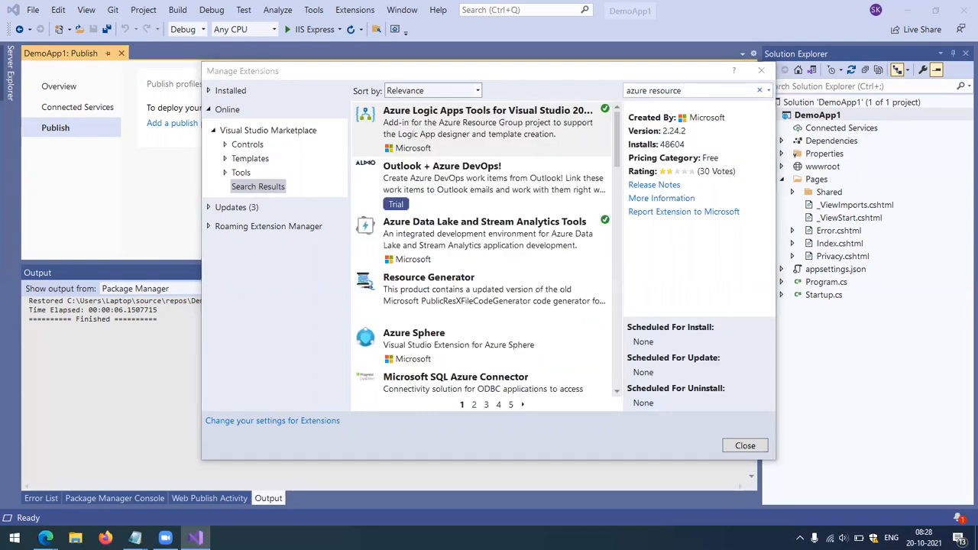
Step: Inspect the Azure Logic Apps Tools and Outlook + Azure DevOps extension entries, and close the extension manager
{"action": "left_click", "coordinate": [518, 116]}
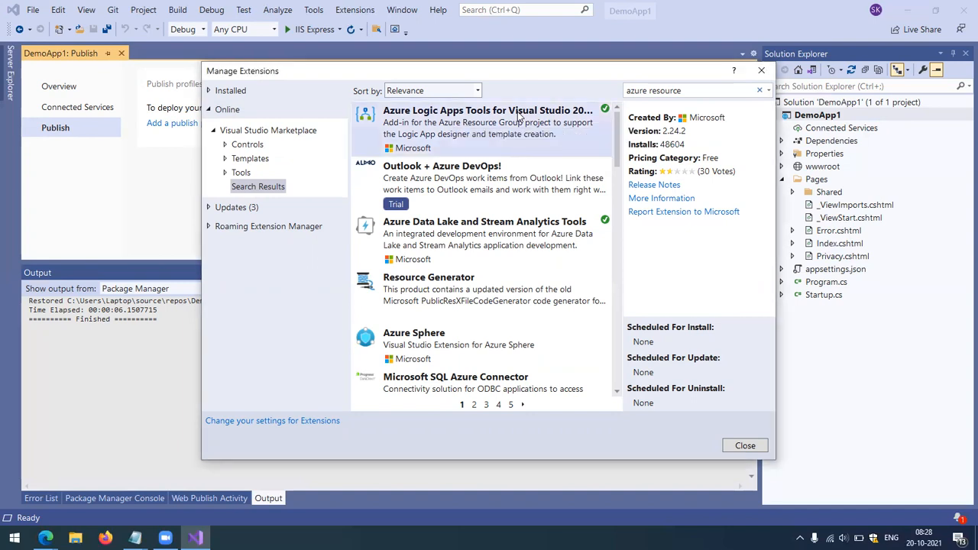
{"action": "left_click", "coordinate": [524, 189]}
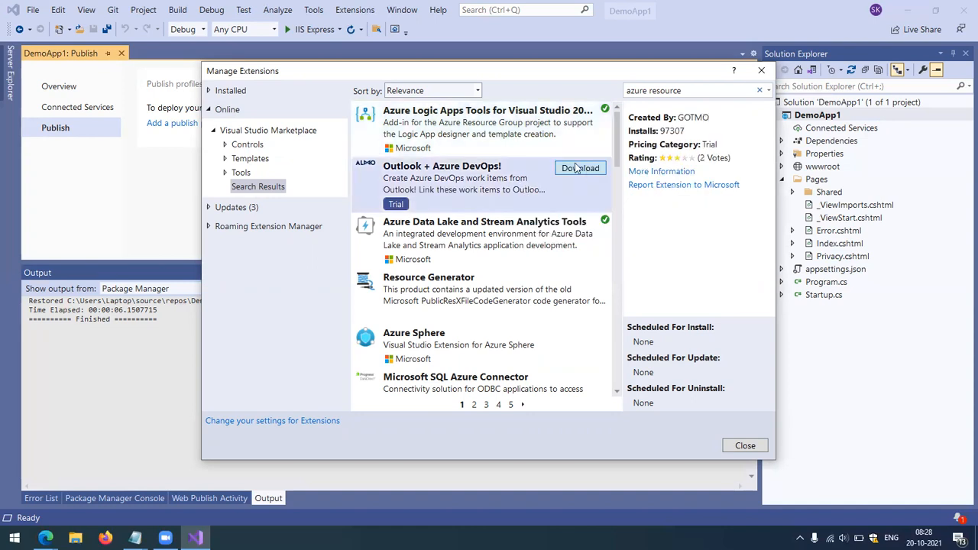
{"action": "left_click", "coordinate": [563, 143]}
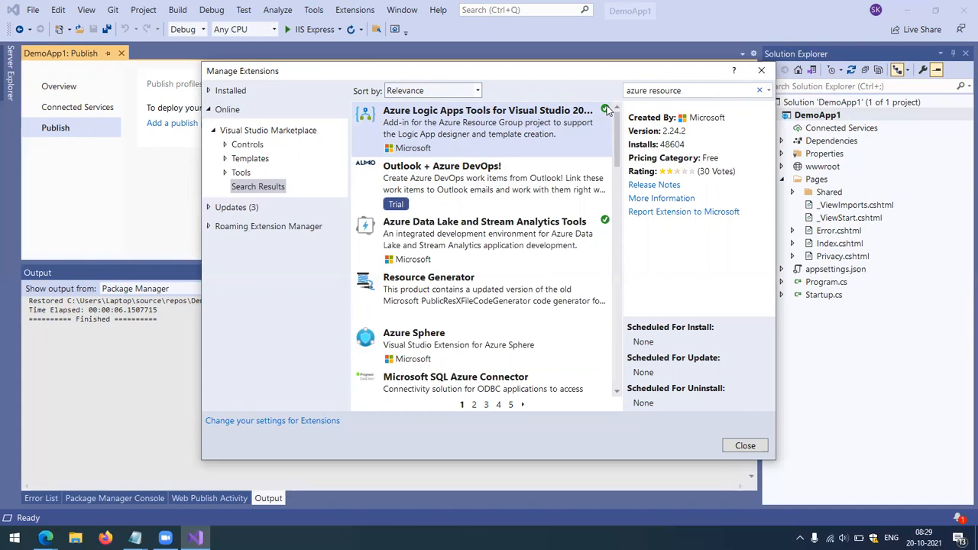
{"action": "left_click", "coordinate": [761, 71]}
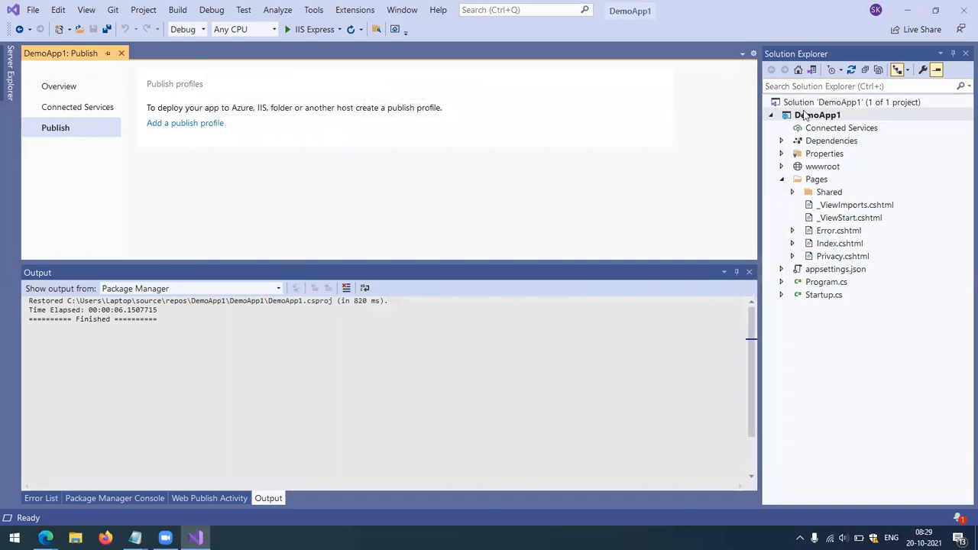
{"action": "left_click", "coordinate": [804, 114]}
{"action": "right_click", "coordinate": [803, 114]}
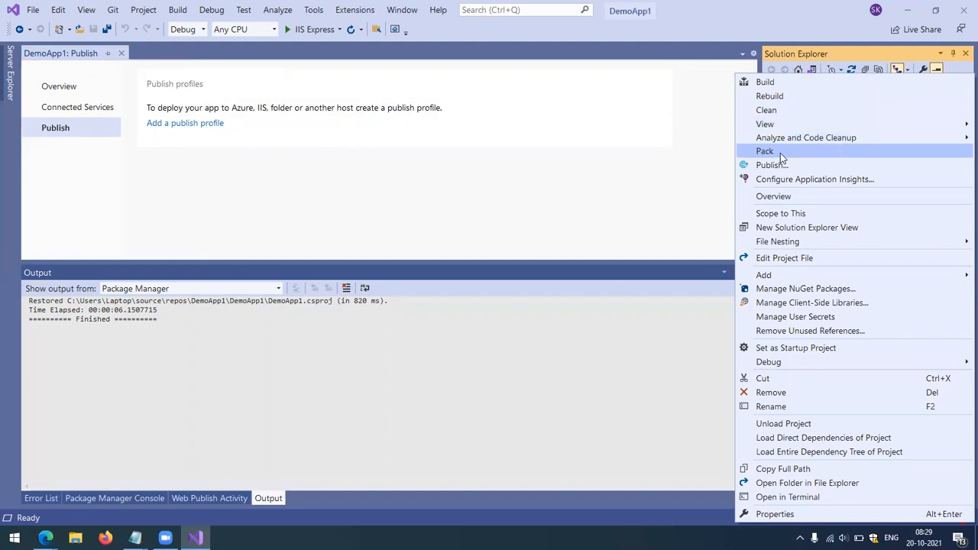
{"action": "left_click", "coordinate": [665, 126]}
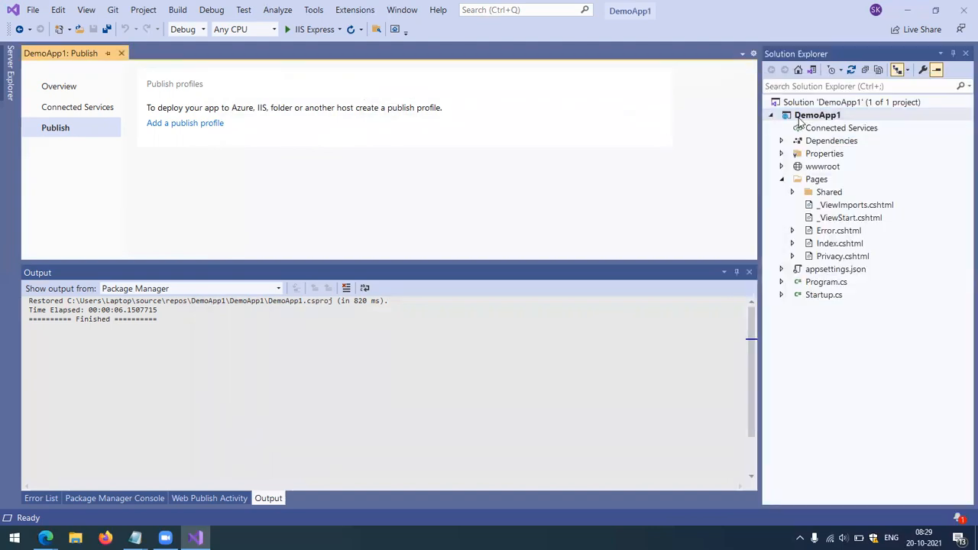
Step: Start a publish profile for DemoApp1 with Azure as target and Azure App Service (Windows) as specific target
{"action": "right_click", "coordinate": [800, 119]}
{"action": "left_click", "coordinate": [792, 164]}
{"action": "left_click", "coordinate": [212, 126]}
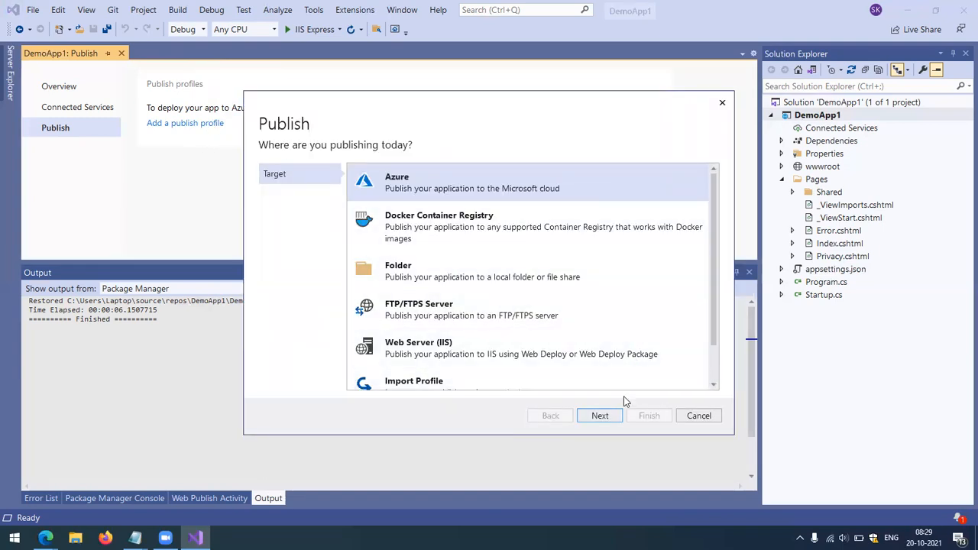
{"action": "left_click", "coordinate": [602, 416]}
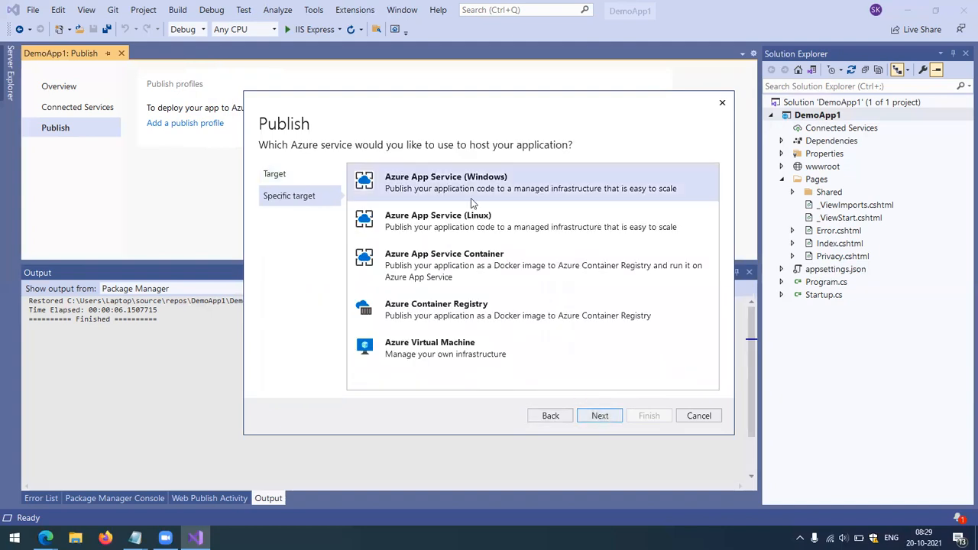
{"action": "left_click", "coordinate": [596, 416]}
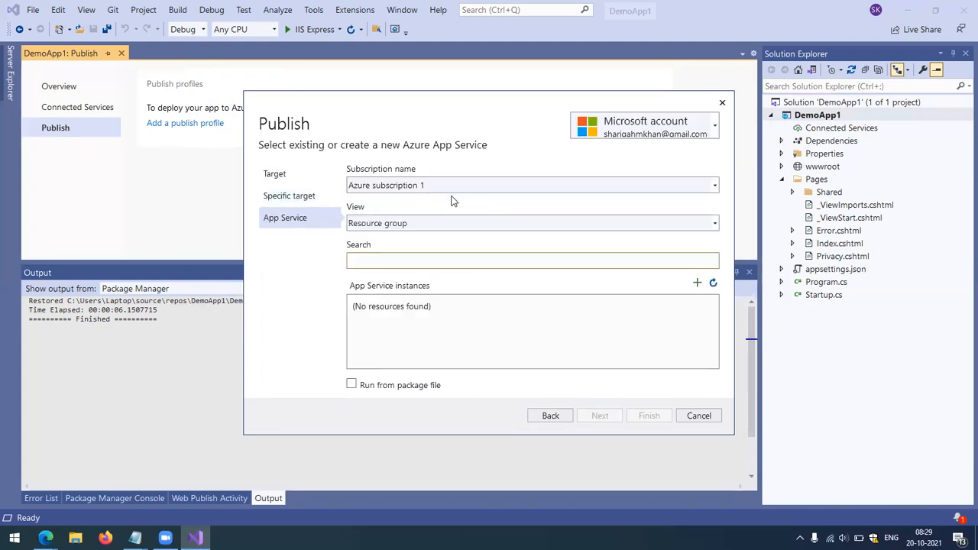
Step: Set up a new App Service instance named with the account owner's first name, in a new resource group demoApp
{"action": "left_click", "coordinate": [470, 223]}
{"action": "left_click", "coordinate": [470, 223]}
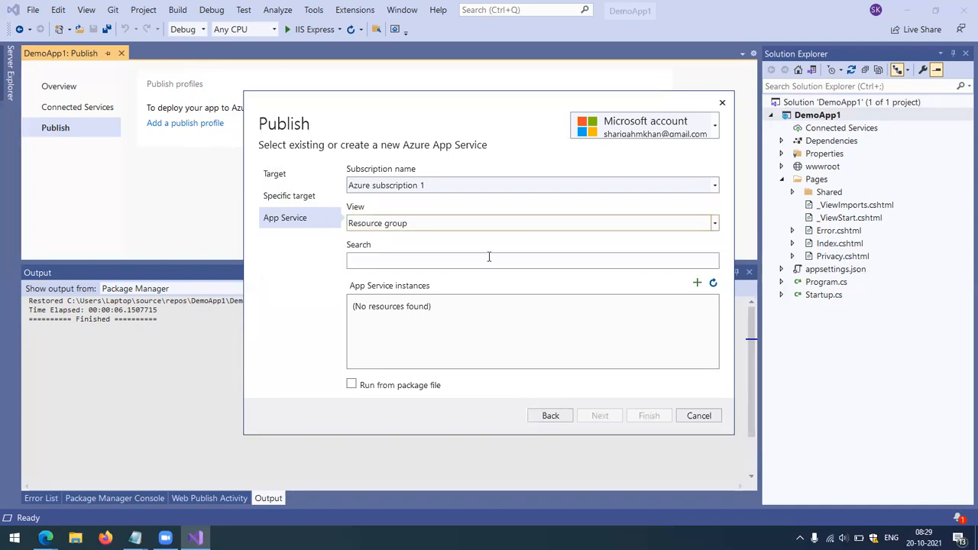
{"action": "left_click", "coordinate": [697, 284]}
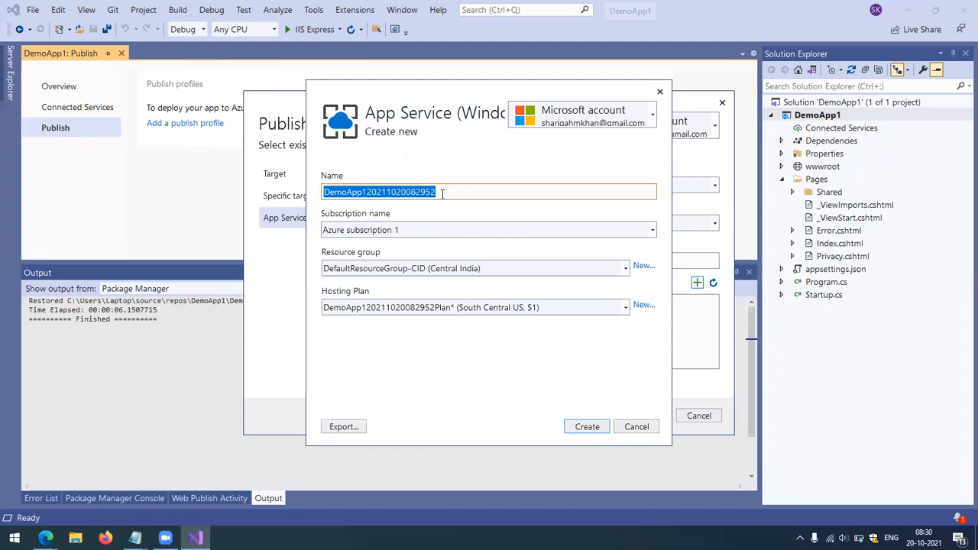
{"action": "type", "text": "shariq"}
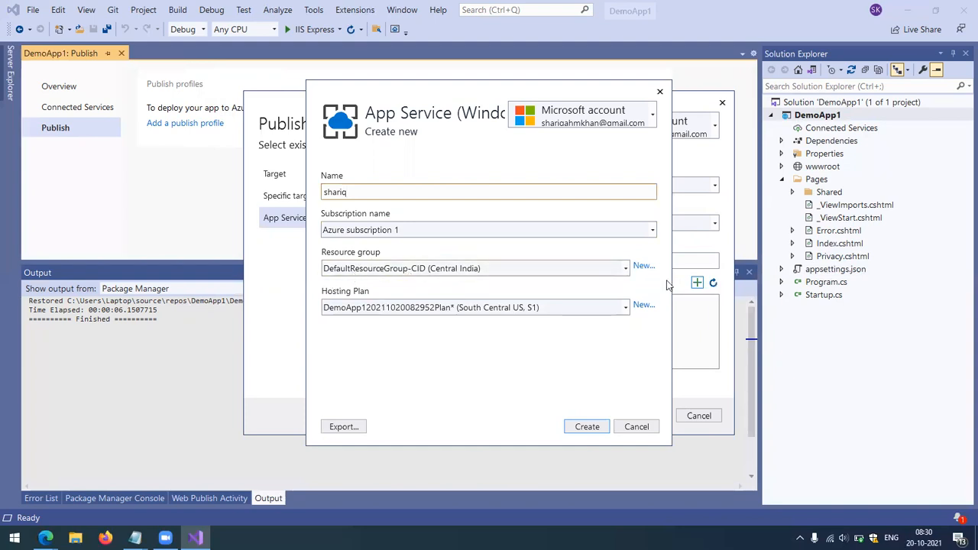
{"action": "left_click", "coordinate": [646, 267]}
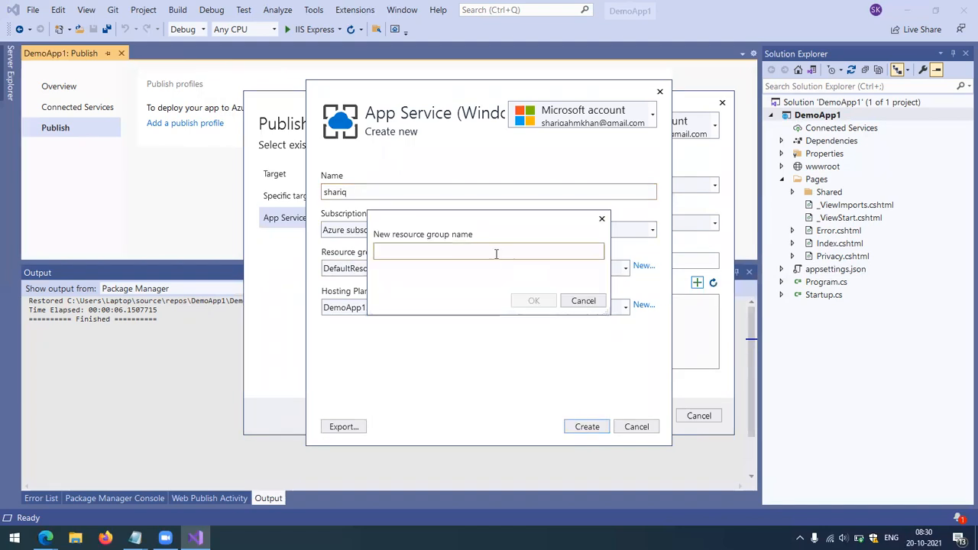
{"action": "type", "text": "demoApp"}
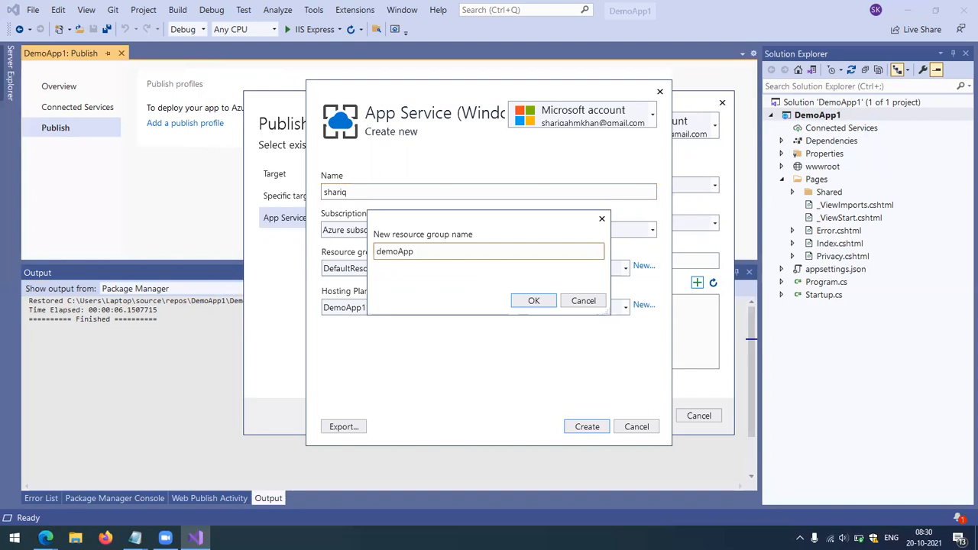
{"action": "left_click", "coordinate": [533, 300]}
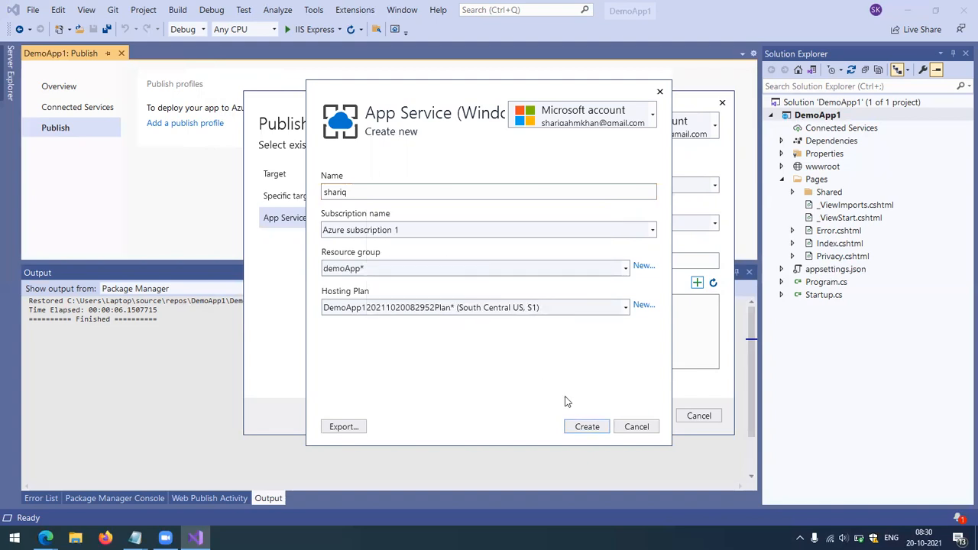
Step: Define a new hosting plan named demoApp with Central India as its location
{"action": "left_click", "coordinate": [620, 307]}
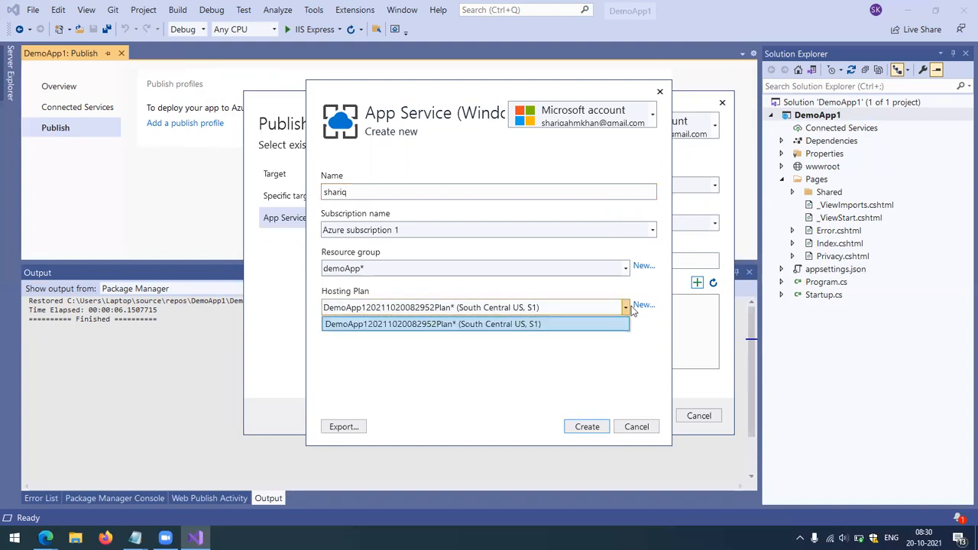
{"action": "left_click", "coordinate": [640, 311]}
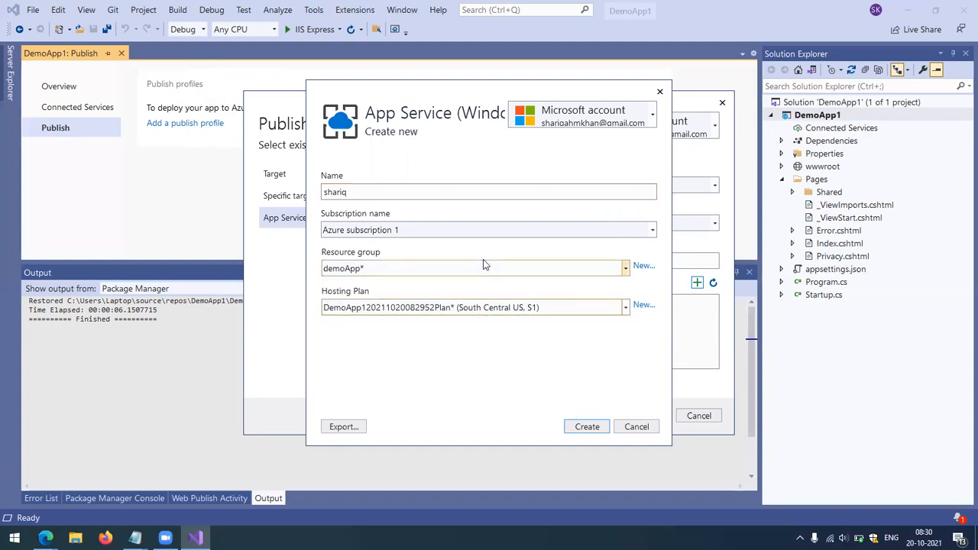
{"action": "left_click", "coordinate": [640, 306]}
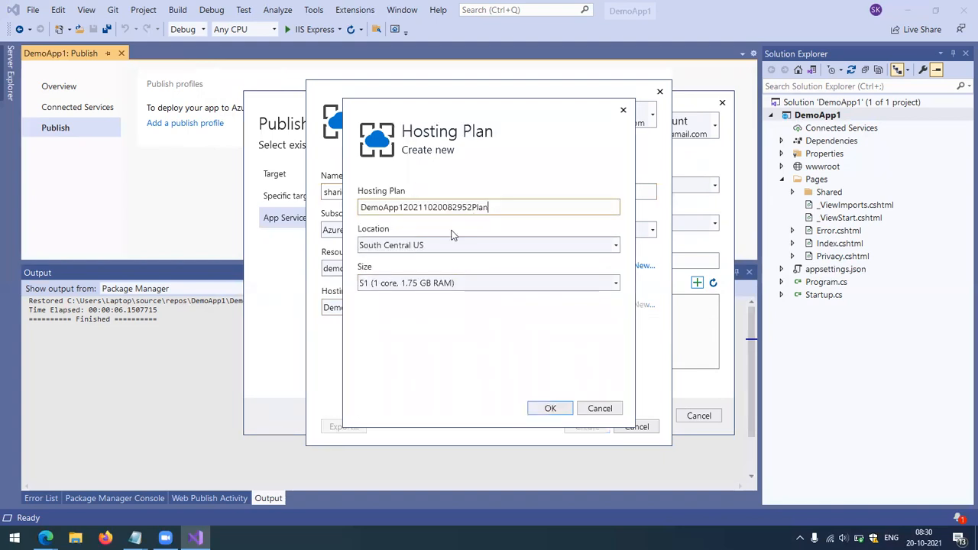
{"action": "double_click", "coordinate": [503, 206]}
{"action": "type", "text": "de"}
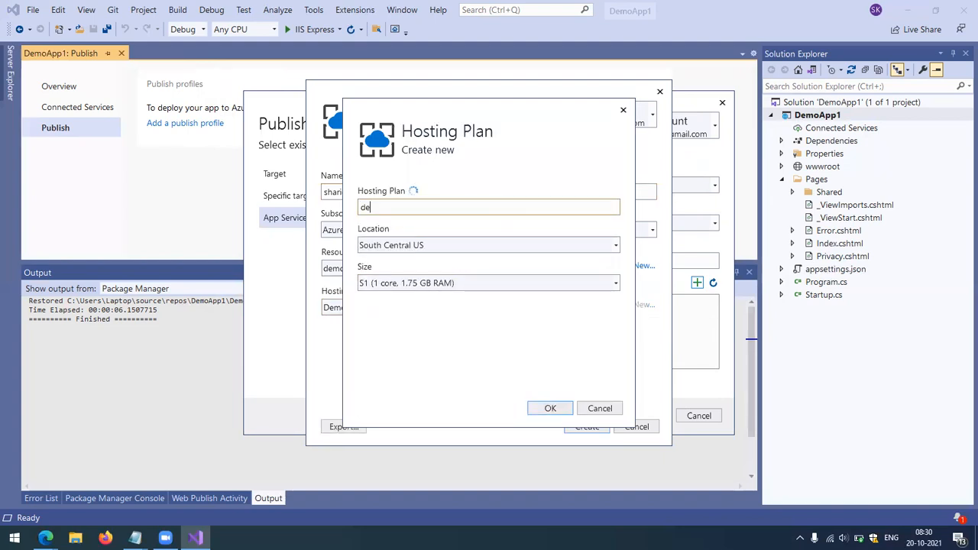
{"action": "type", "text": "moApp"}
{"action": "left_click", "coordinate": [486, 246]}
{"action": "type", "text": "ce"}
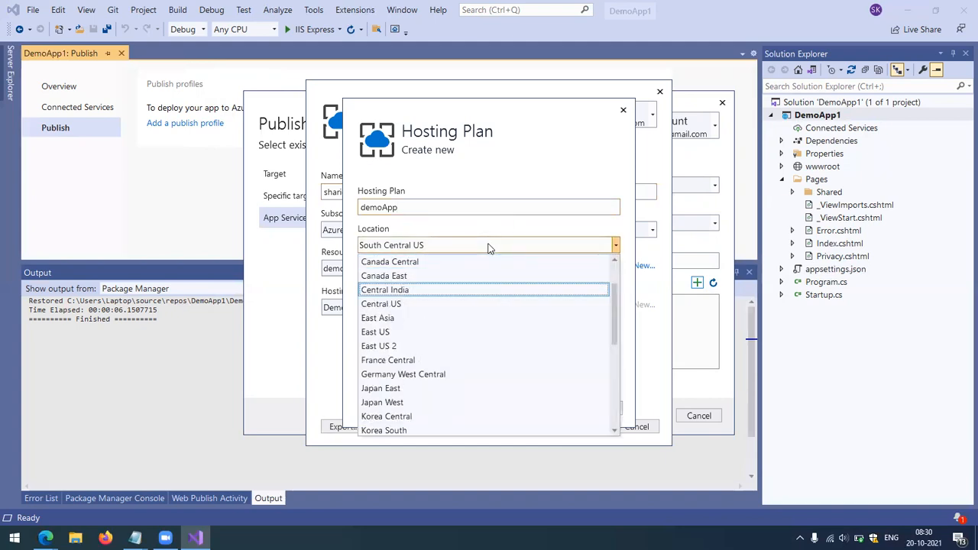
{"action": "key", "text": "Return"}
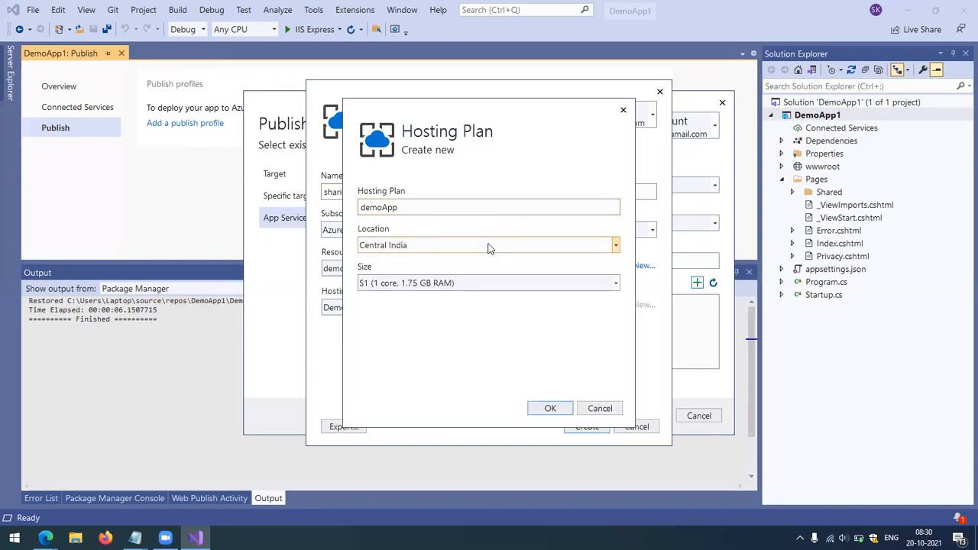
Step: Set the hosting plan's size to Free and accept the plan
{"action": "left_click", "coordinate": [489, 283]}
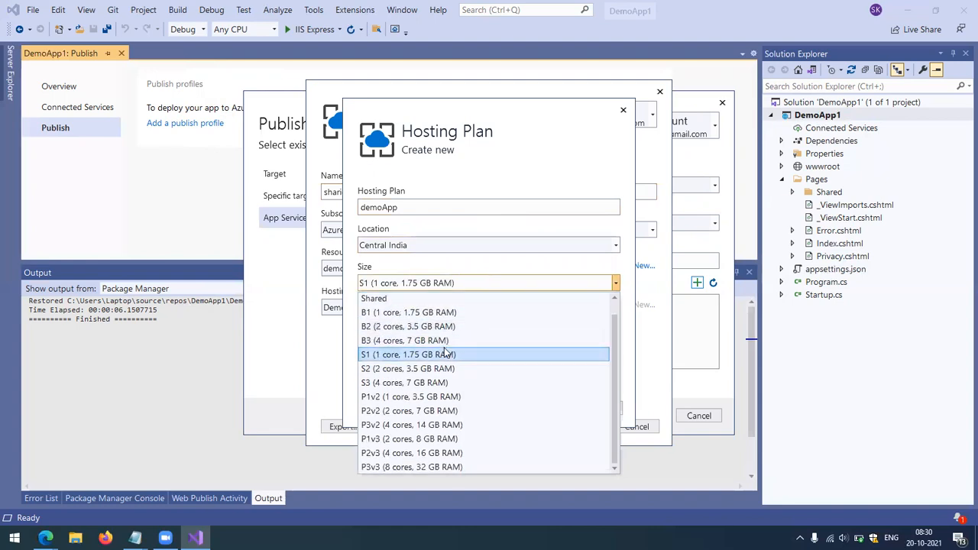
{"action": "scroll", "coordinate": [446, 351], "scroll_direction": "up", "scroll_amount": 1}
{"action": "scroll", "coordinate": [445, 351], "scroll_direction": "down", "scroll_amount": 1}
{"action": "scroll", "coordinate": [445, 351], "scroll_direction": "up", "scroll_amount": 1}
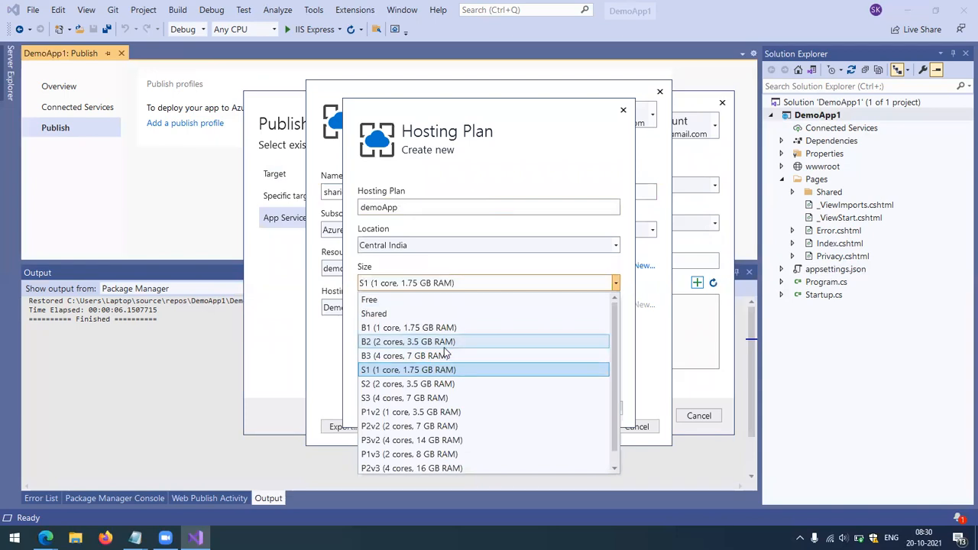
{"action": "left_click", "coordinate": [401, 299]}
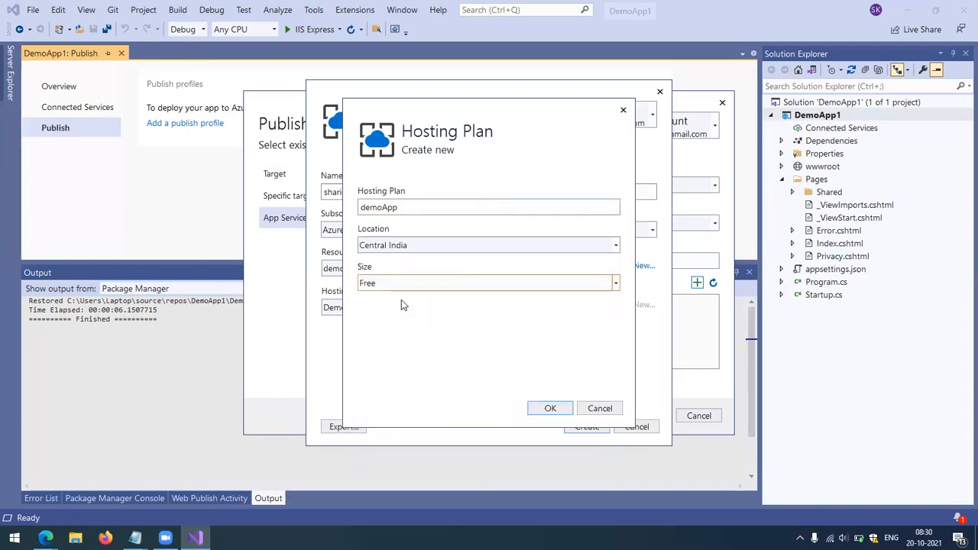
{"action": "left_click", "coordinate": [533, 406]}
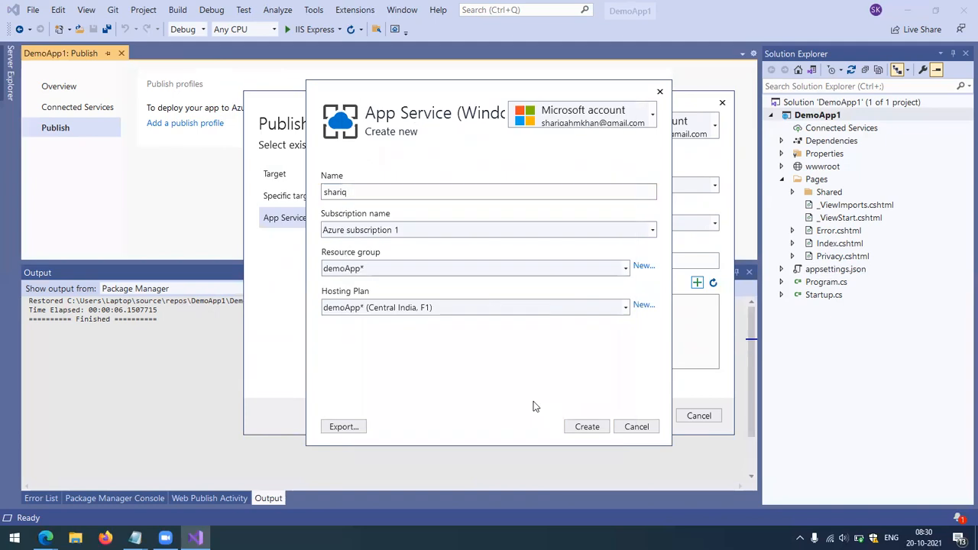
Step: Create the App Service with its publish profile, and publish DemoApp1 to it
{"action": "left_click", "coordinate": [582, 427]}
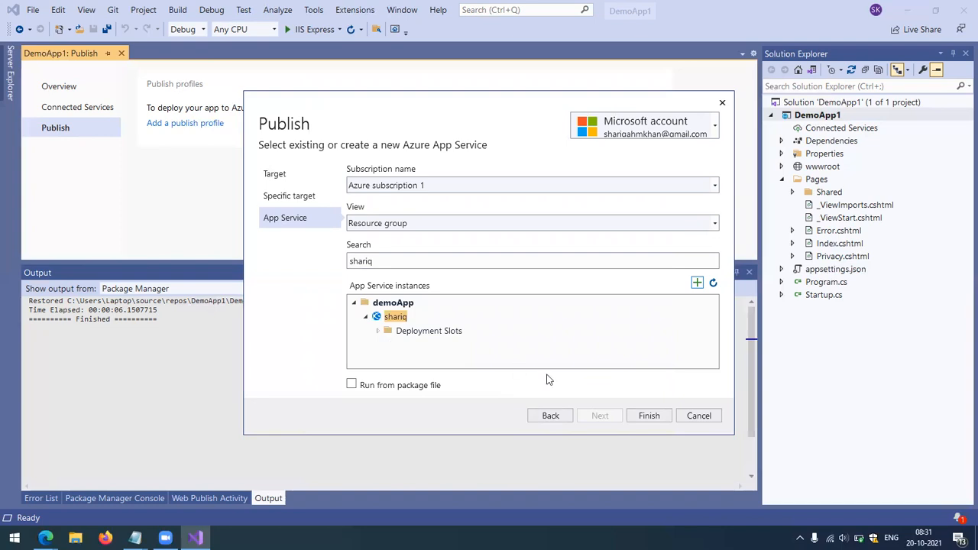
{"action": "left_click", "coordinate": [636, 418]}
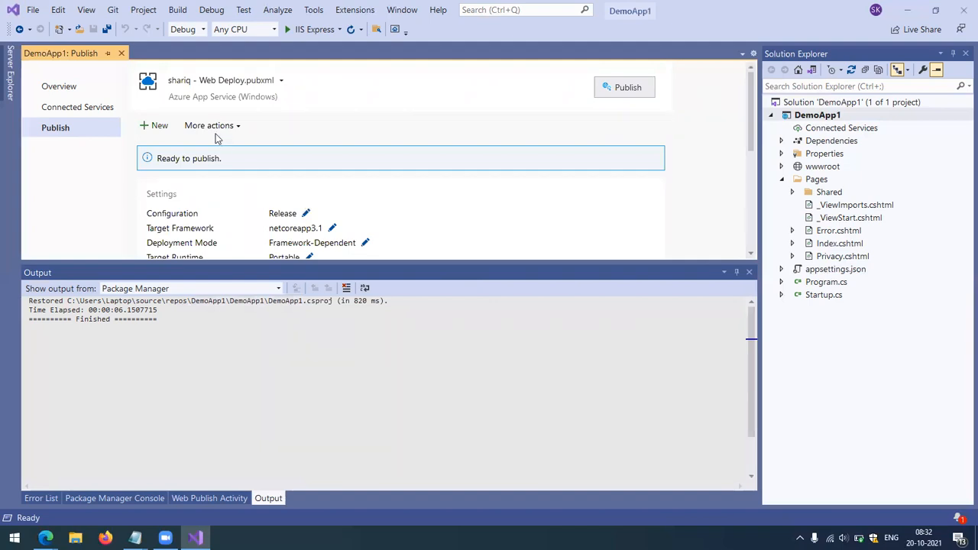
{"action": "left_click", "coordinate": [628, 88]}
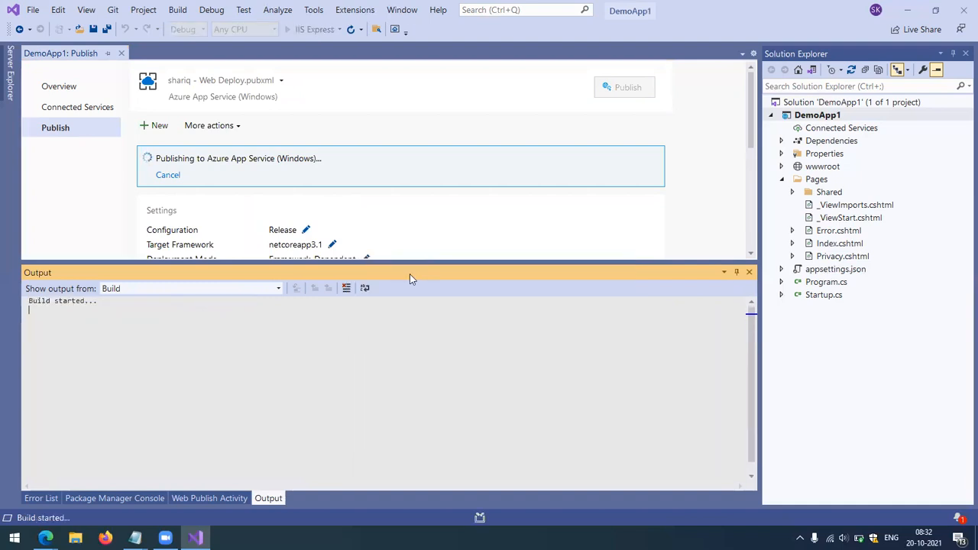
Step: Review DemoApp1's publishing progress and settings, and check the Home page of the published site before closing the browser
{"action": "left_click_drag", "start_coordinate": [400, 262], "coordinate": [388, 338]}
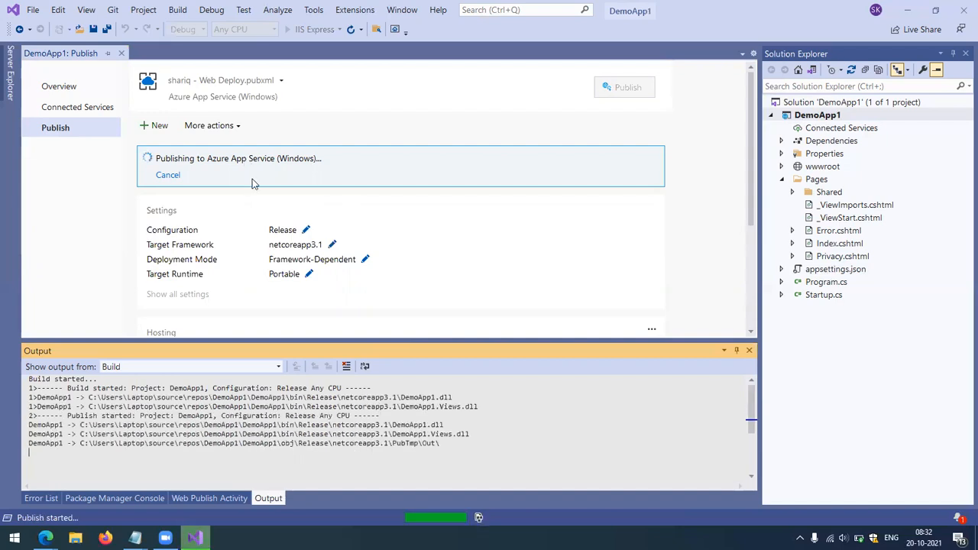
{"action": "scroll", "coordinate": [280, 241], "scroll_direction": "down", "scroll_amount": 4}
{"action": "scroll", "coordinate": [280, 240], "scroll_direction": "down", "scroll_amount": 1}
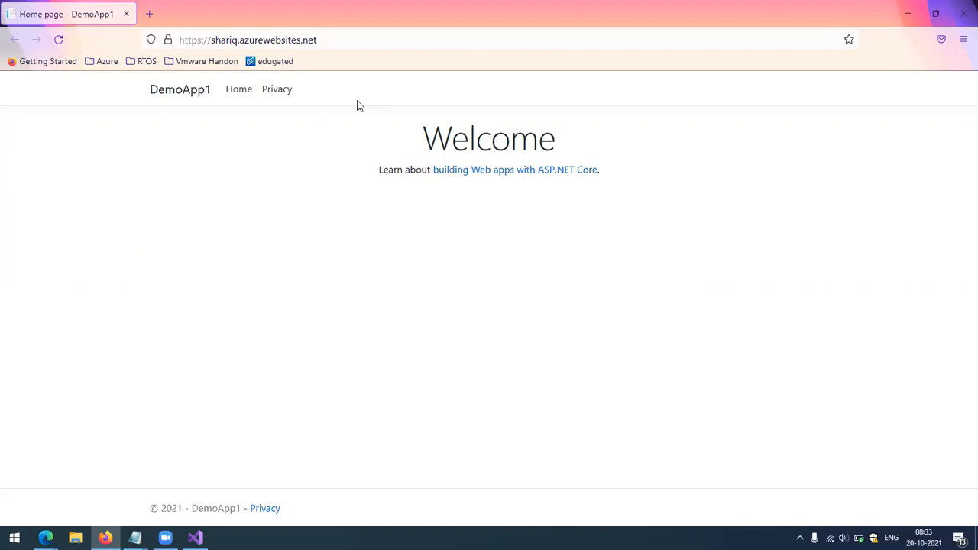
{"action": "left_click", "coordinate": [231, 94]}
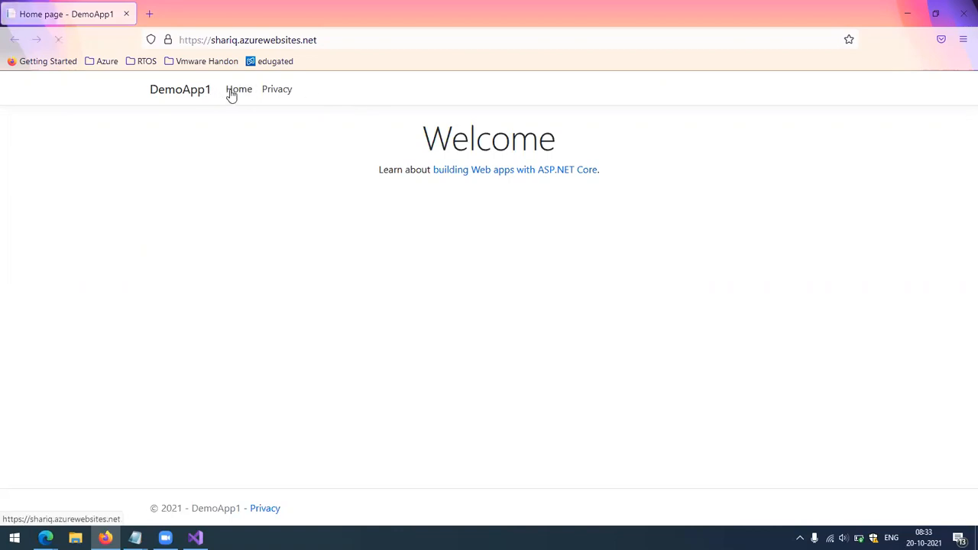
{"action": "left_click", "coordinate": [963, 14]}
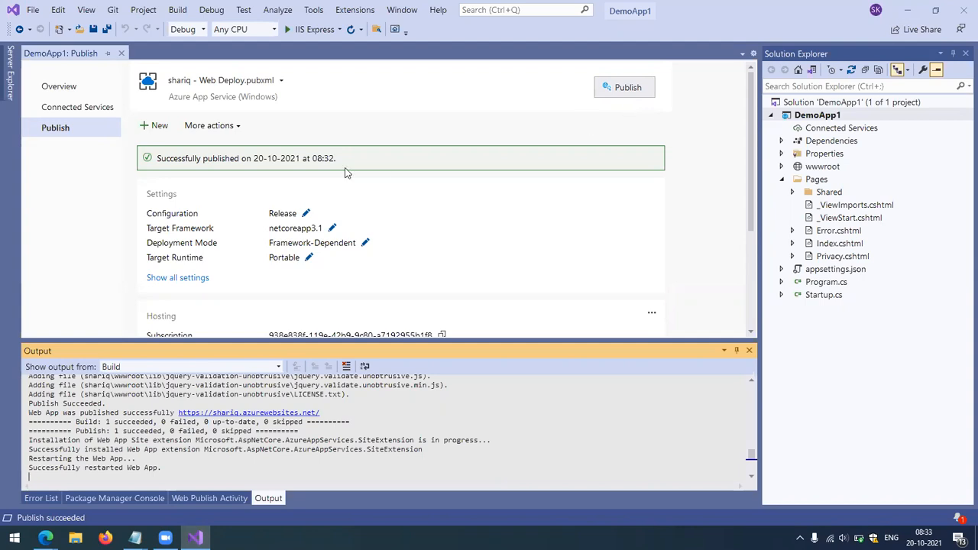
Step: Switch to the Azure portal and delete the resource group DefaultResourceGroup-CID, confirming with its name
{"action": "left_click", "coordinate": [907, 11]}
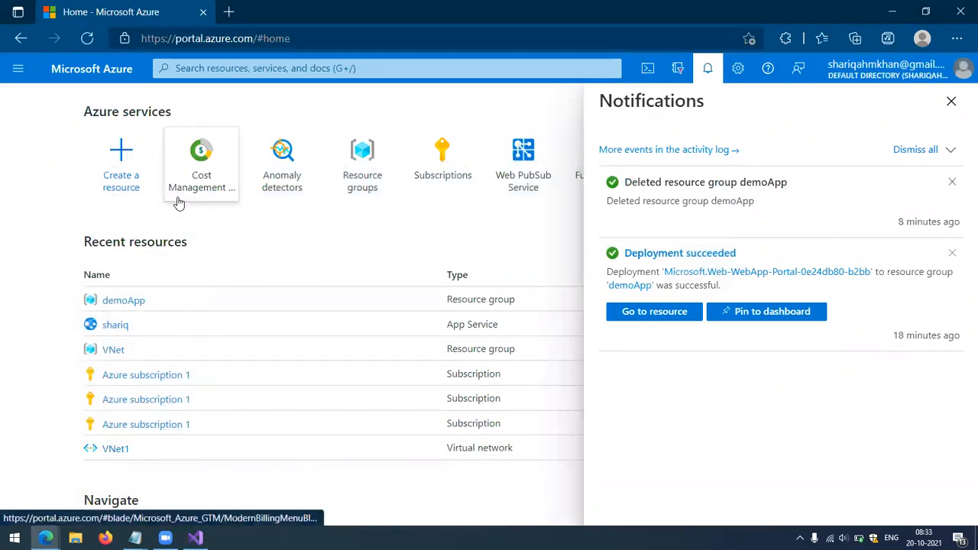
{"action": "left_click", "coordinate": [370, 170]}
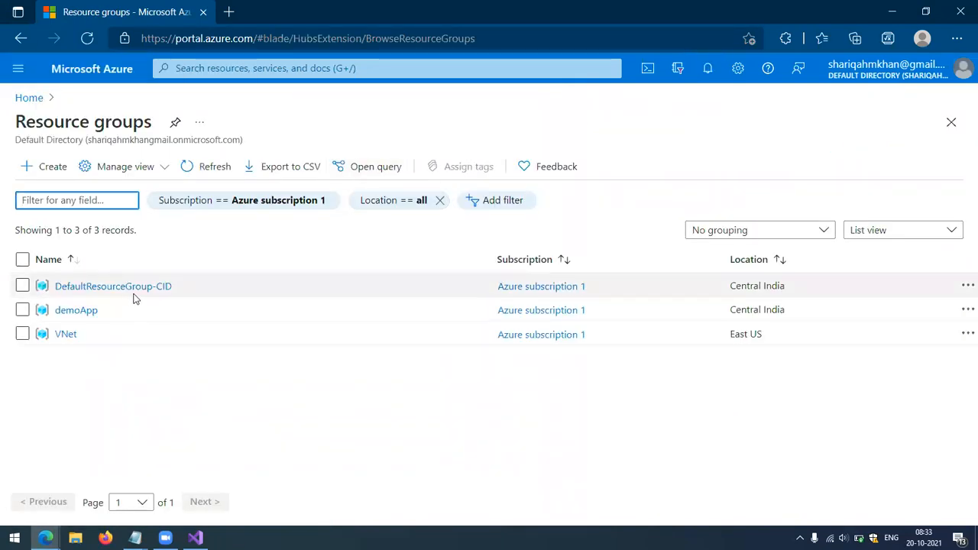
{"action": "left_click", "coordinate": [137, 293]}
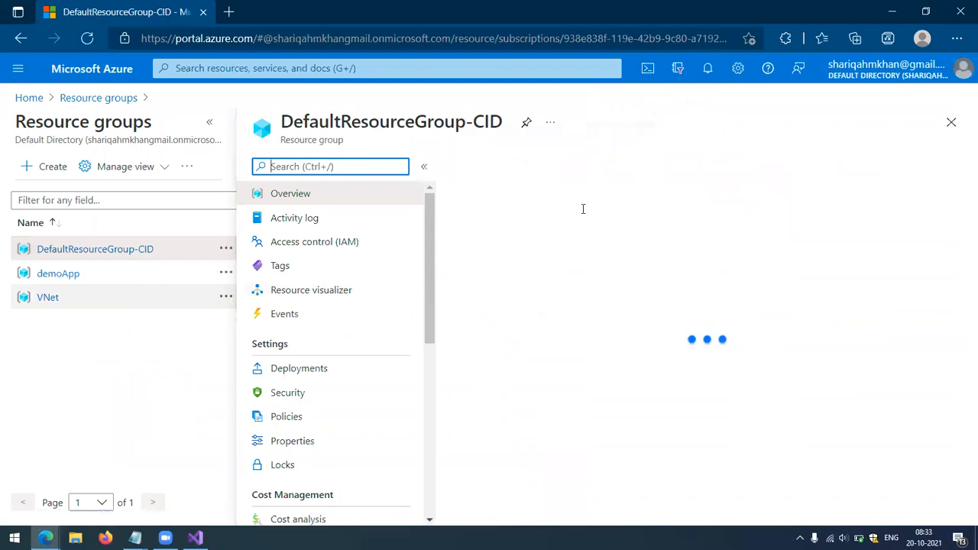
{"action": "left_click", "coordinate": [655, 165]}
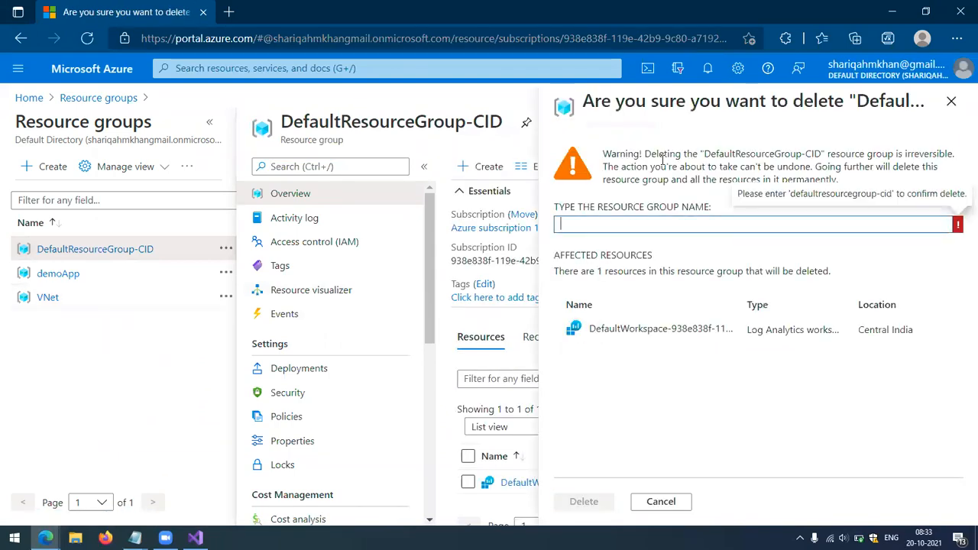
{"action": "left_click_drag", "start_coordinate": [703, 154], "coordinate": [825, 153]}
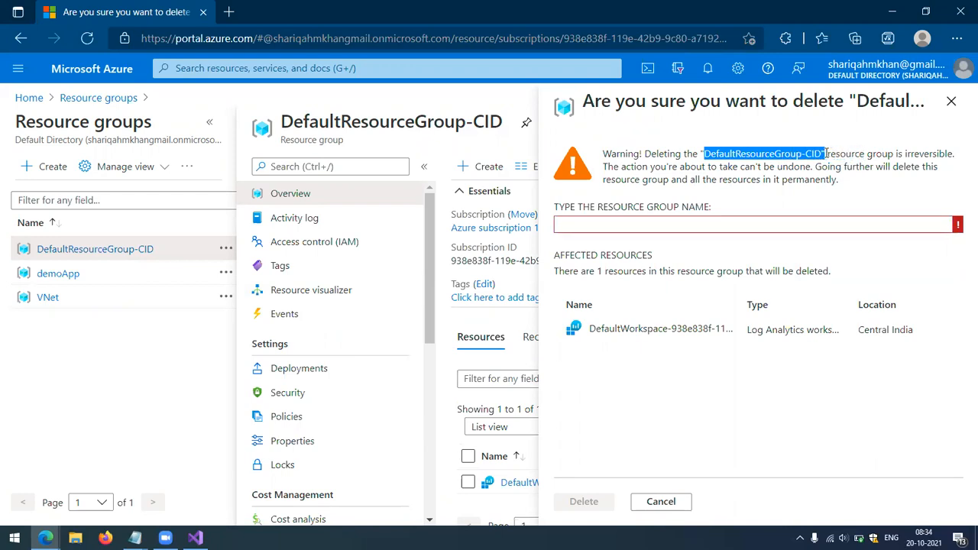
{"action": "key", "text": "ctrl+c"}
{"action": "left_click", "coordinate": [724, 222]}
{"action": "key", "text": "ctrl+v"}
{"action": "key", "text": "BackSpace"}
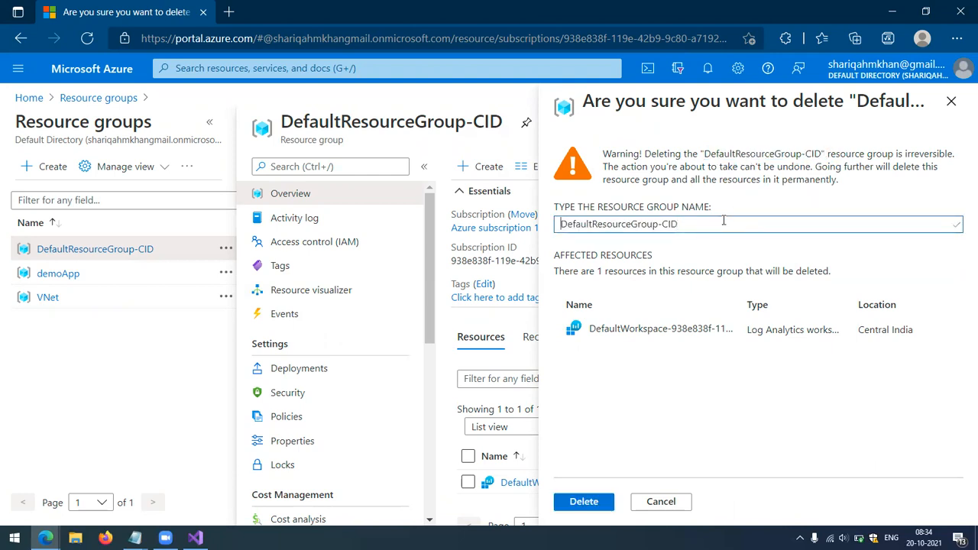
{"action": "left_click", "coordinate": [584, 503]}
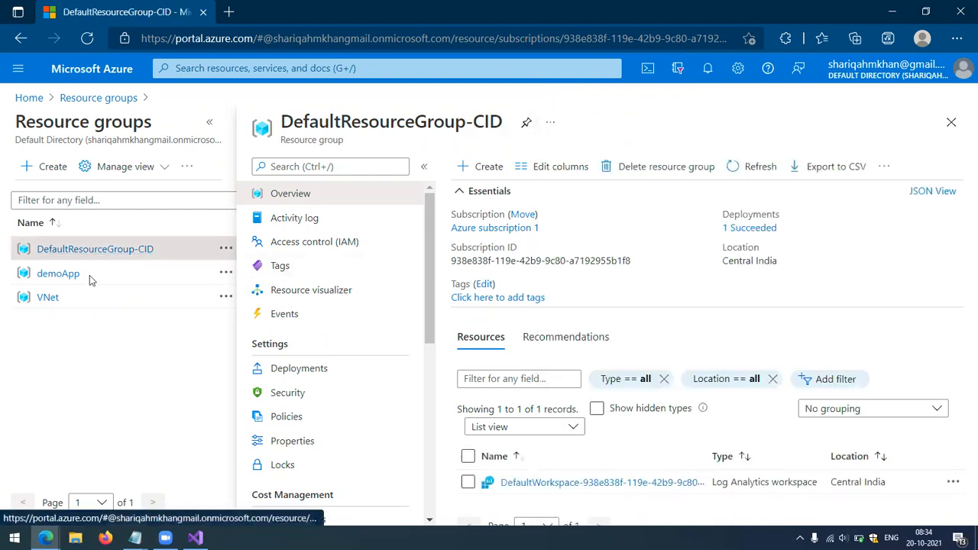
Step: Check the resources in the demoApp resource group and delete the group, confirming with its name
{"action": "left_click", "coordinate": [64, 279]}
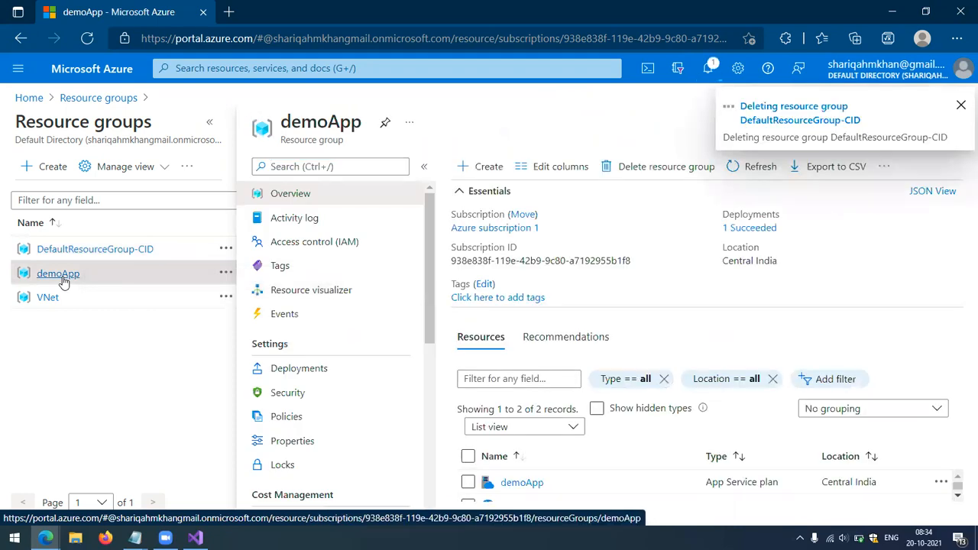
{"action": "scroll", "coordinate": [619, 484], "scroll_direction": "down", "scroll_amount": 1}
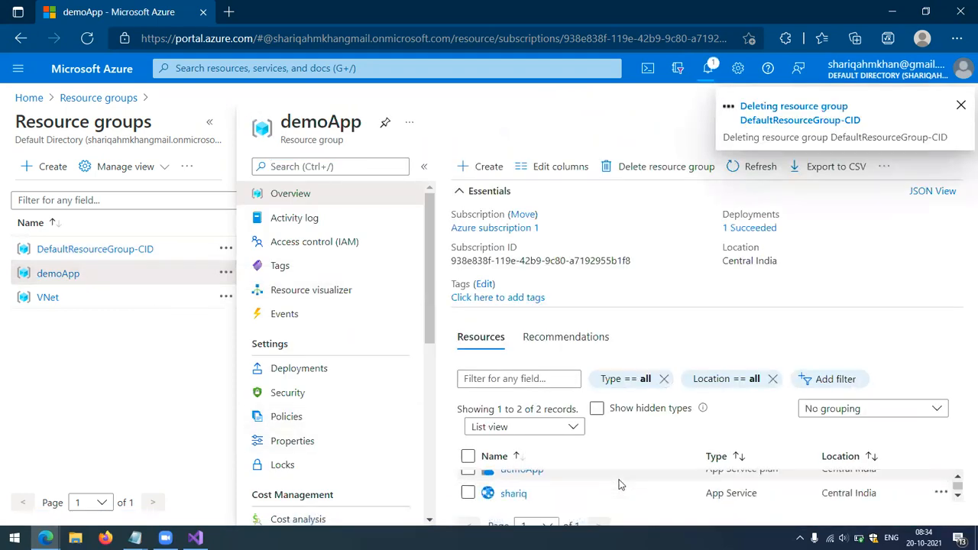
{"action": "left_click", "coordinate": [661, 171]}
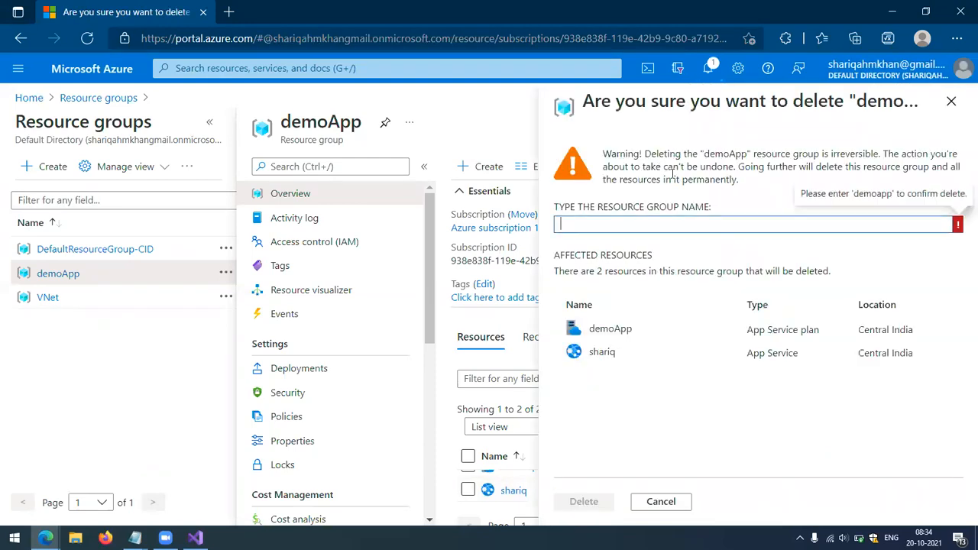
{"action": "double_click", "coordinate": [726, 153]}
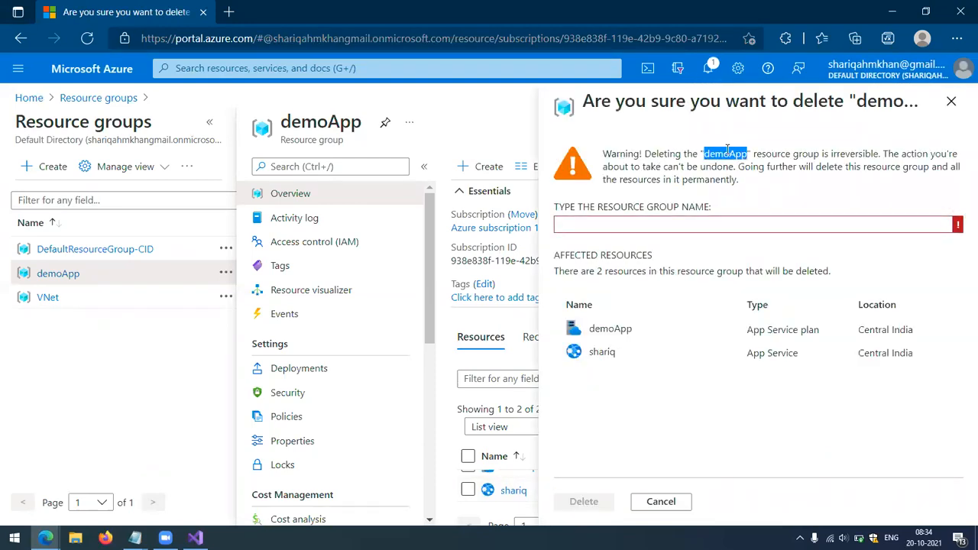
{"action": "left_click", "coordinate": [673, 225]}
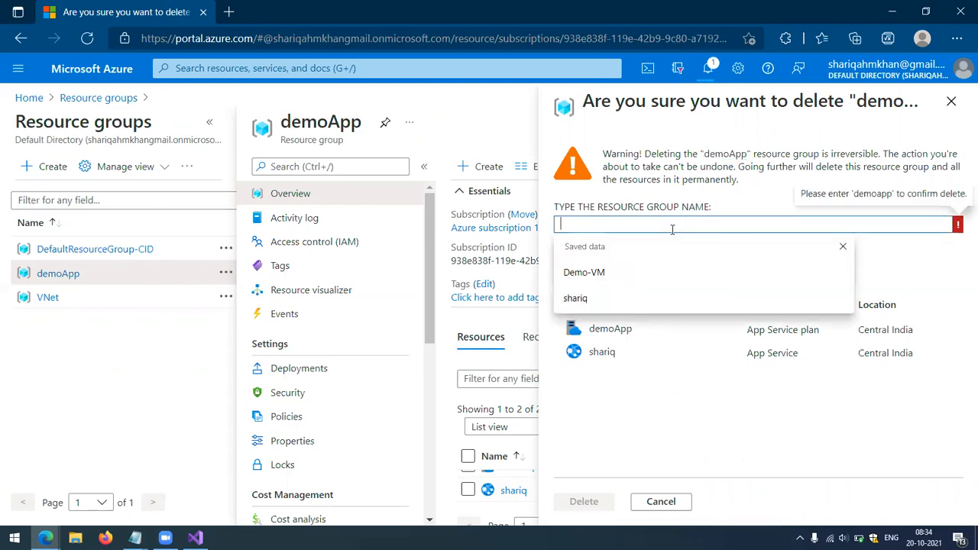
{"action": "key", "text": "ctrl+v"}
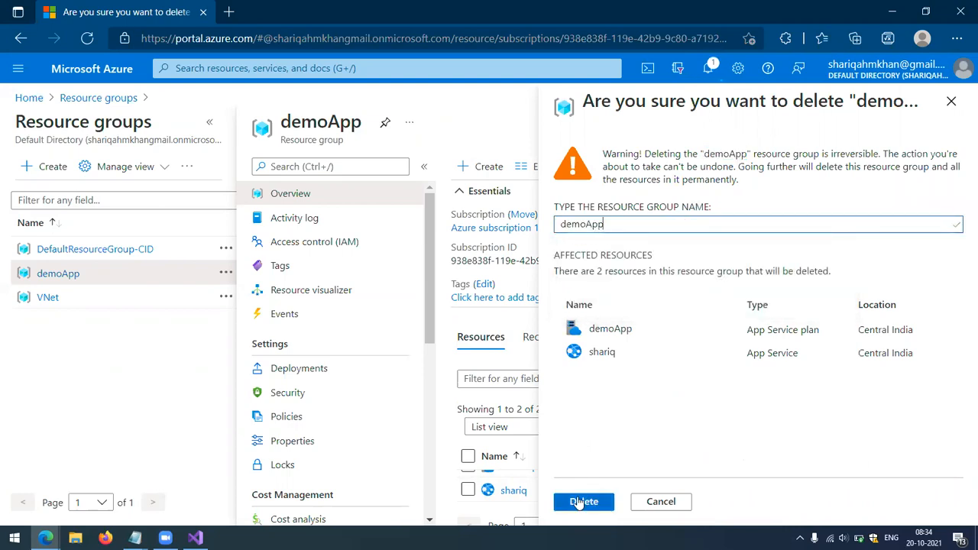
{"action": "left_click", "coordinate": [582, 502]}
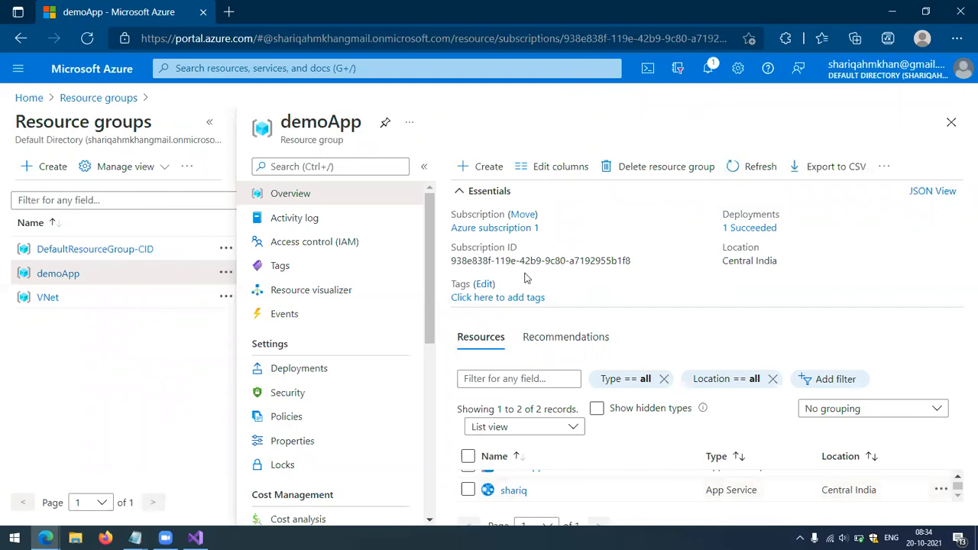